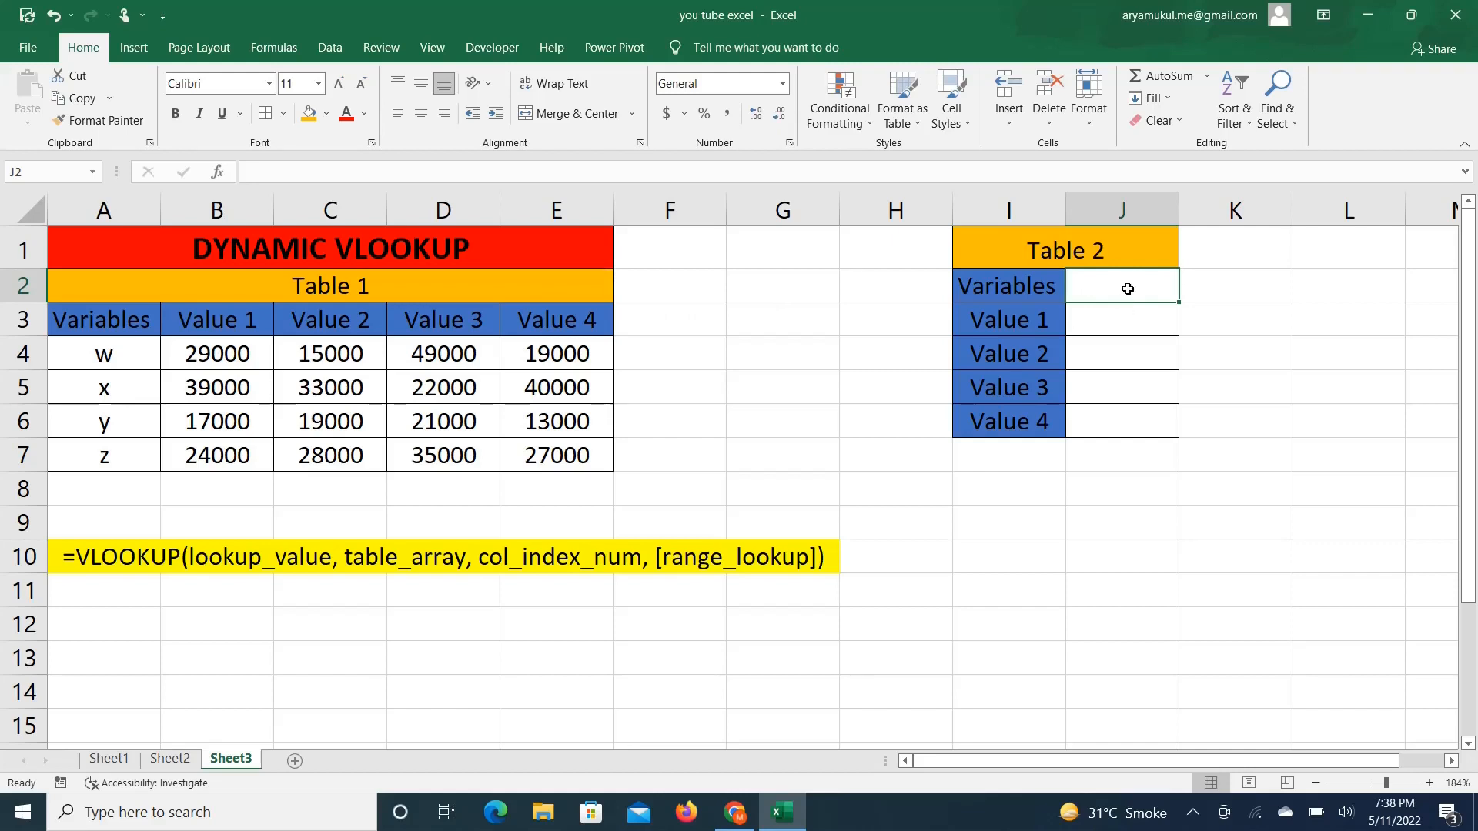
Enter y as the Table 2 variable in J2 and look up its Value 1 in J3 with =VLOOKUP(J2,A3:E7,2,0).
{"action": "type", "text": "y"}
{"action": "key", "text": "Return"}
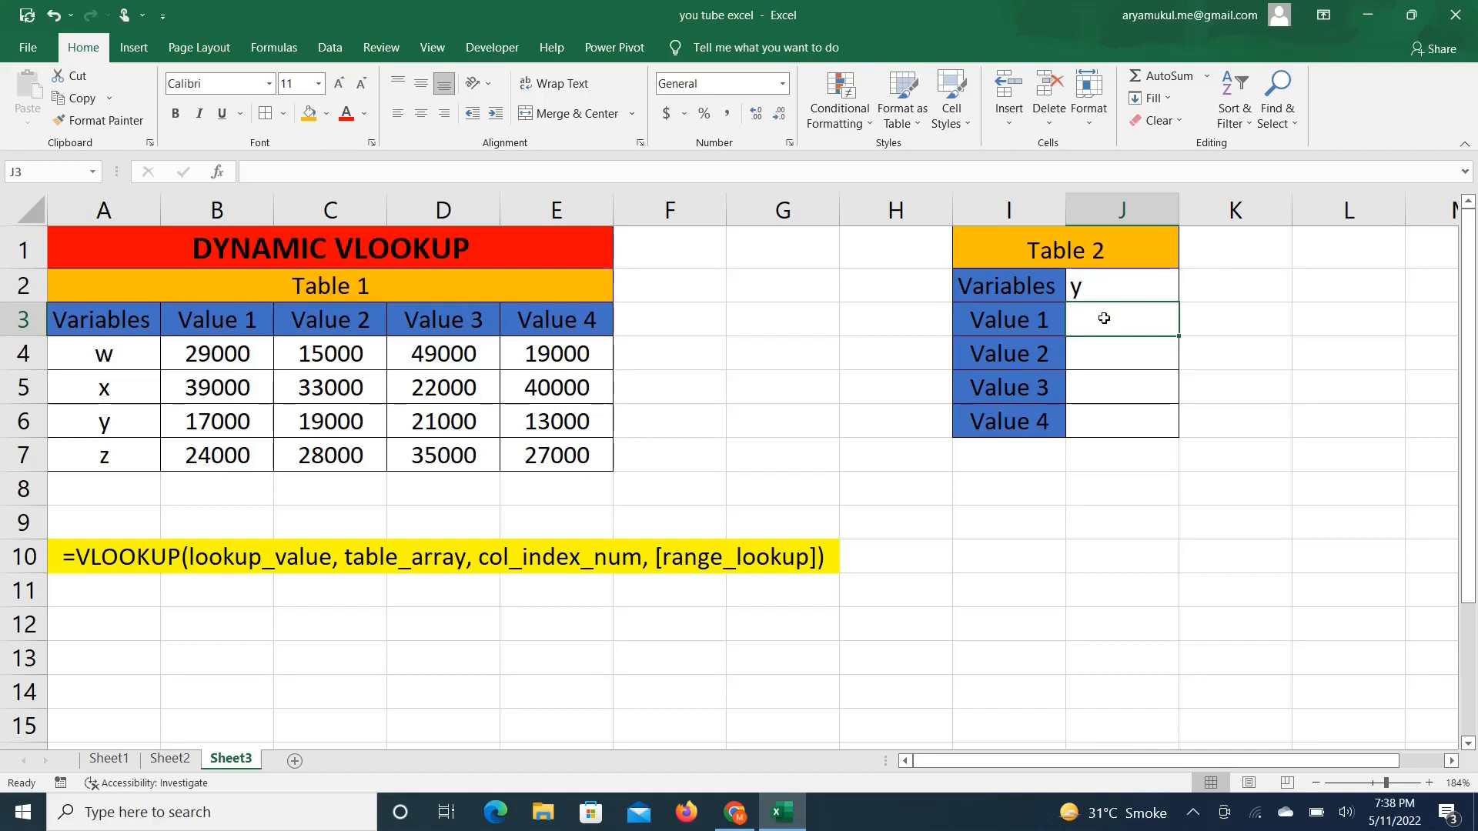
{"action": "type", "text": "="}
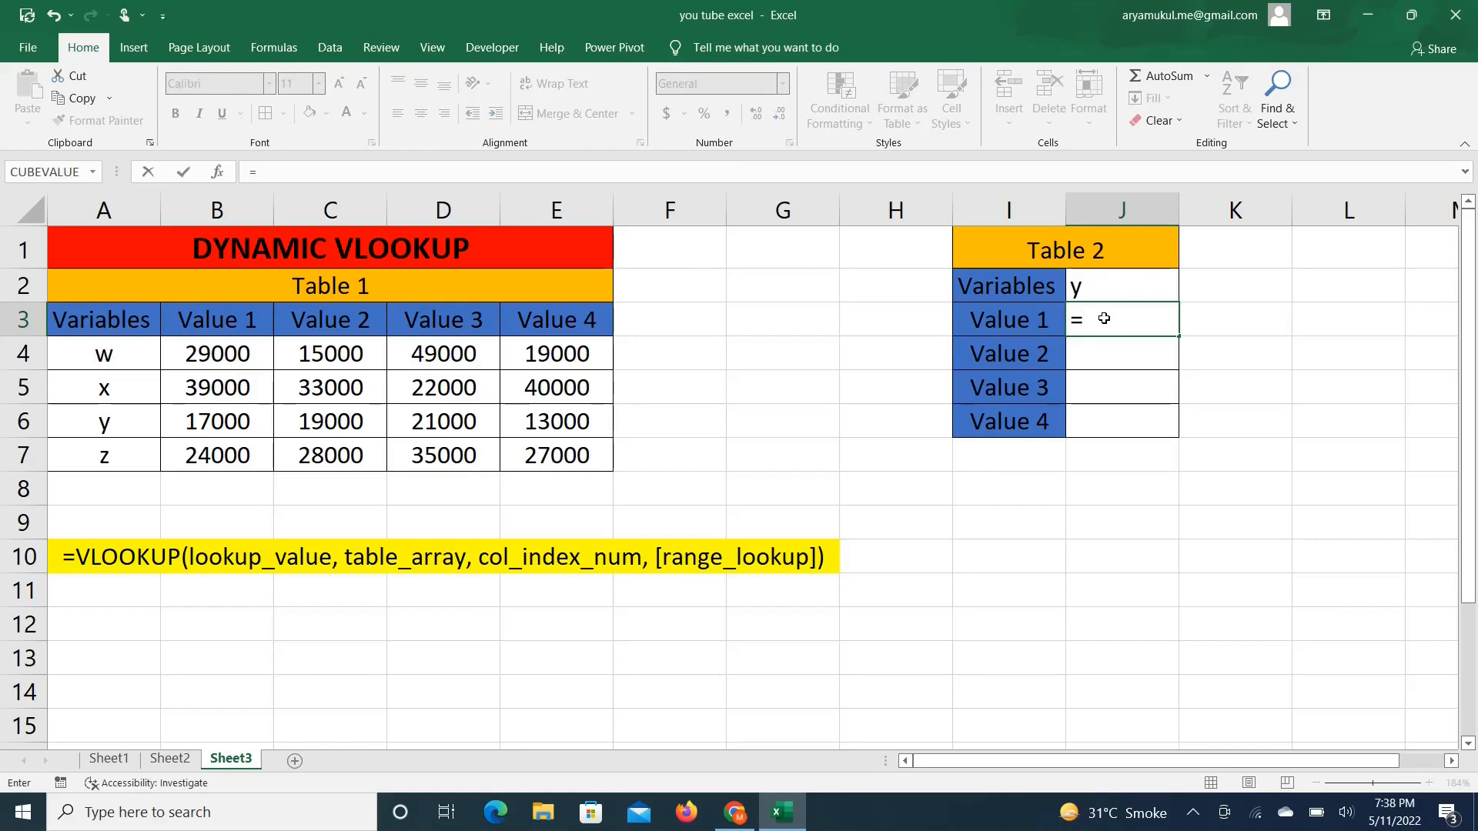
{"action": "type", "text": "vl"}
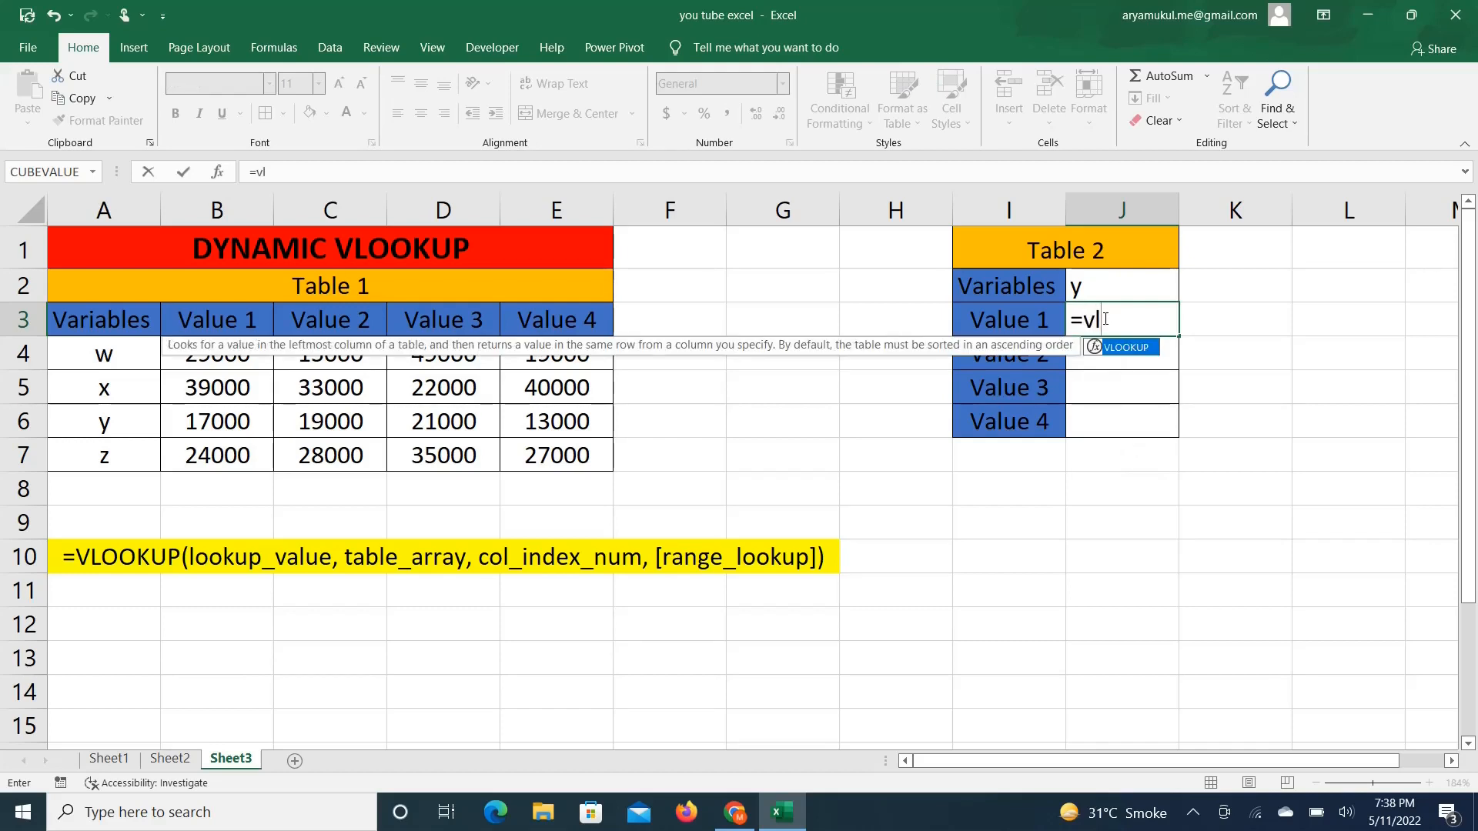
{"action": "key", "text": "Tab"}
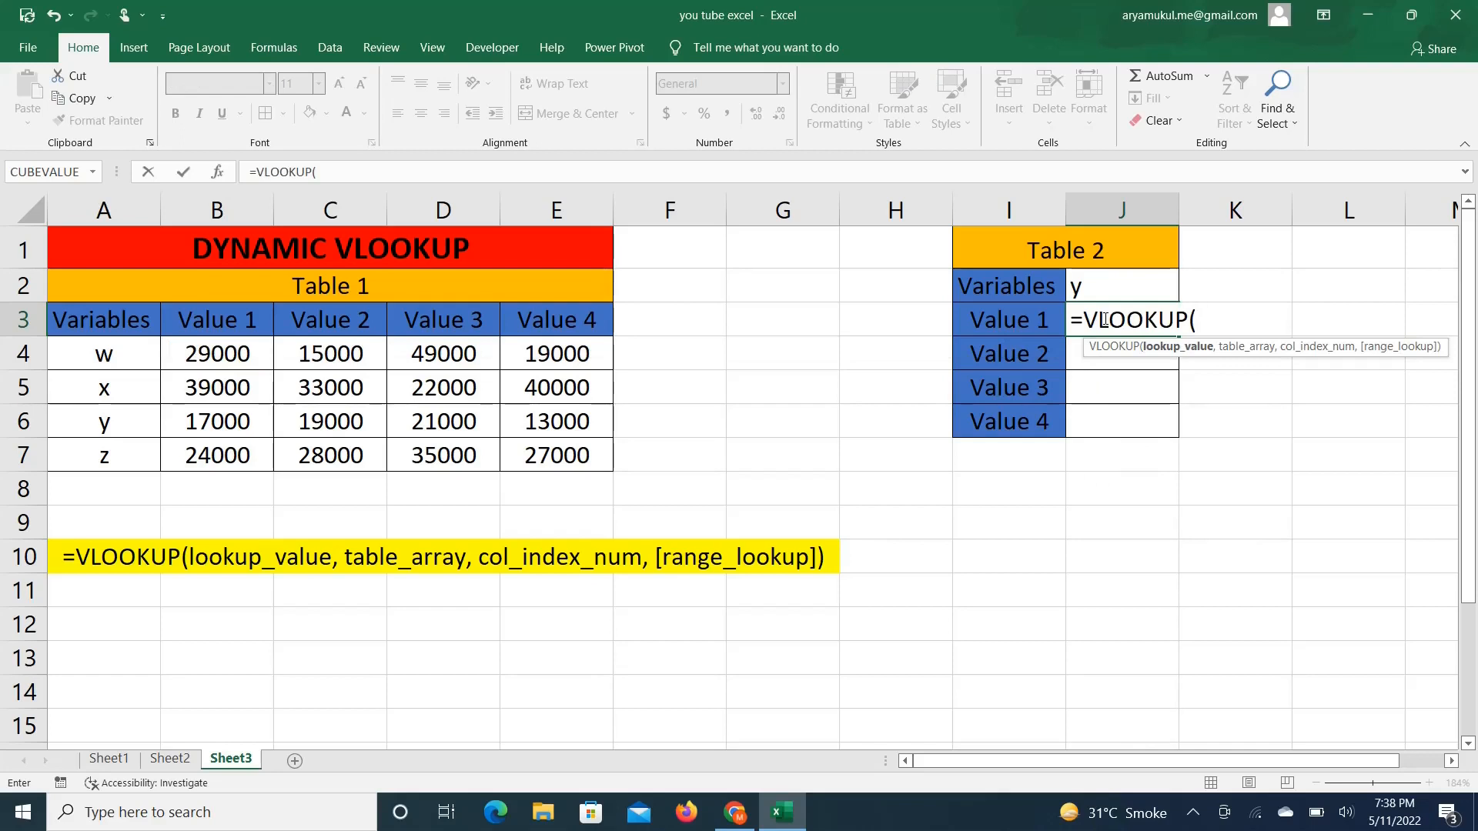
{"action": "left_click", "coordinate": [1135, 287]}
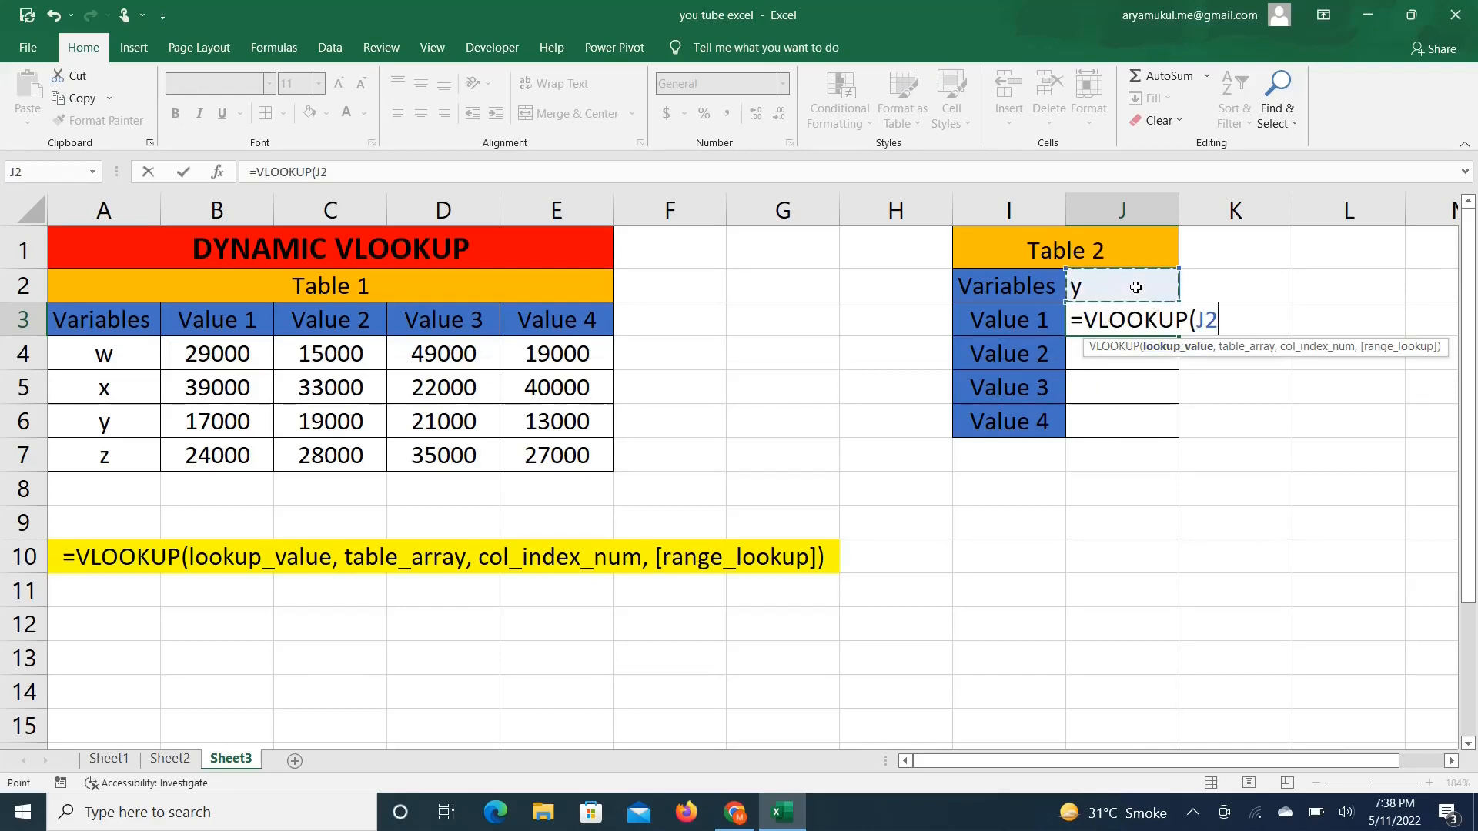
{"action": "type", "text": ","}
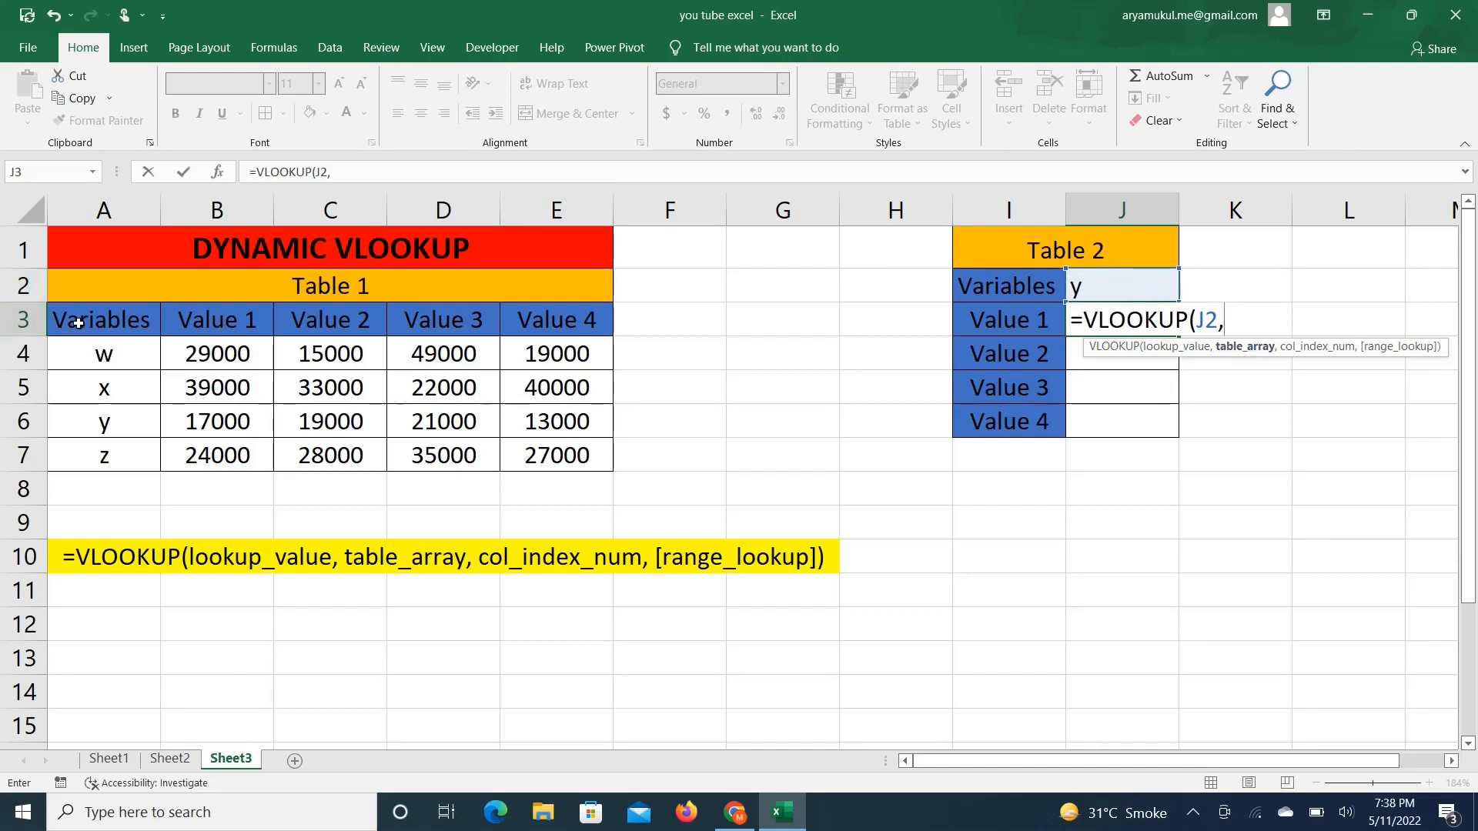
{"action": "left_click_drag", "start_coordinate": [78, 323], "coordinate": [555, 455]}
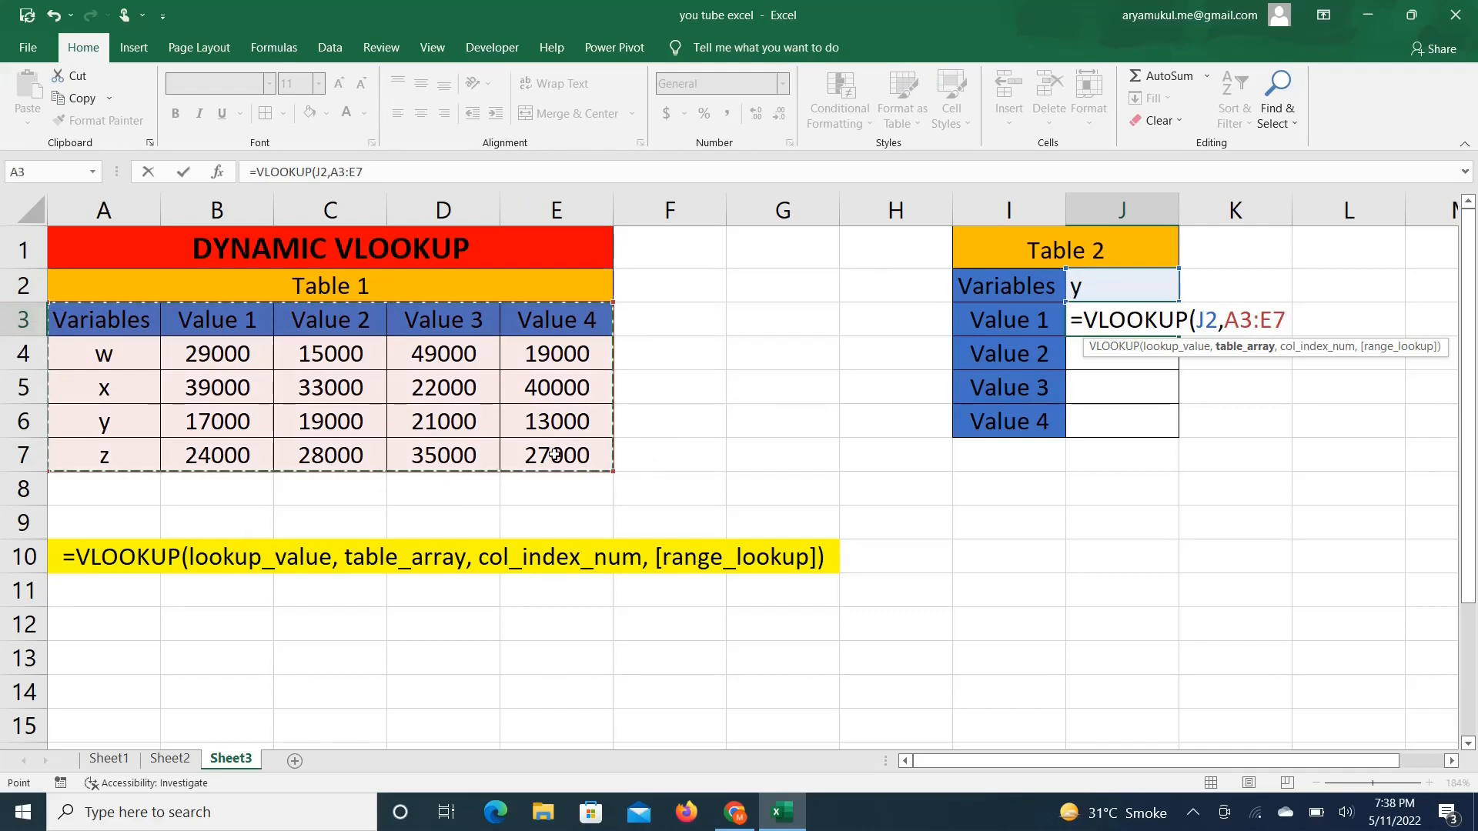
{"action": "type", "text": ","}
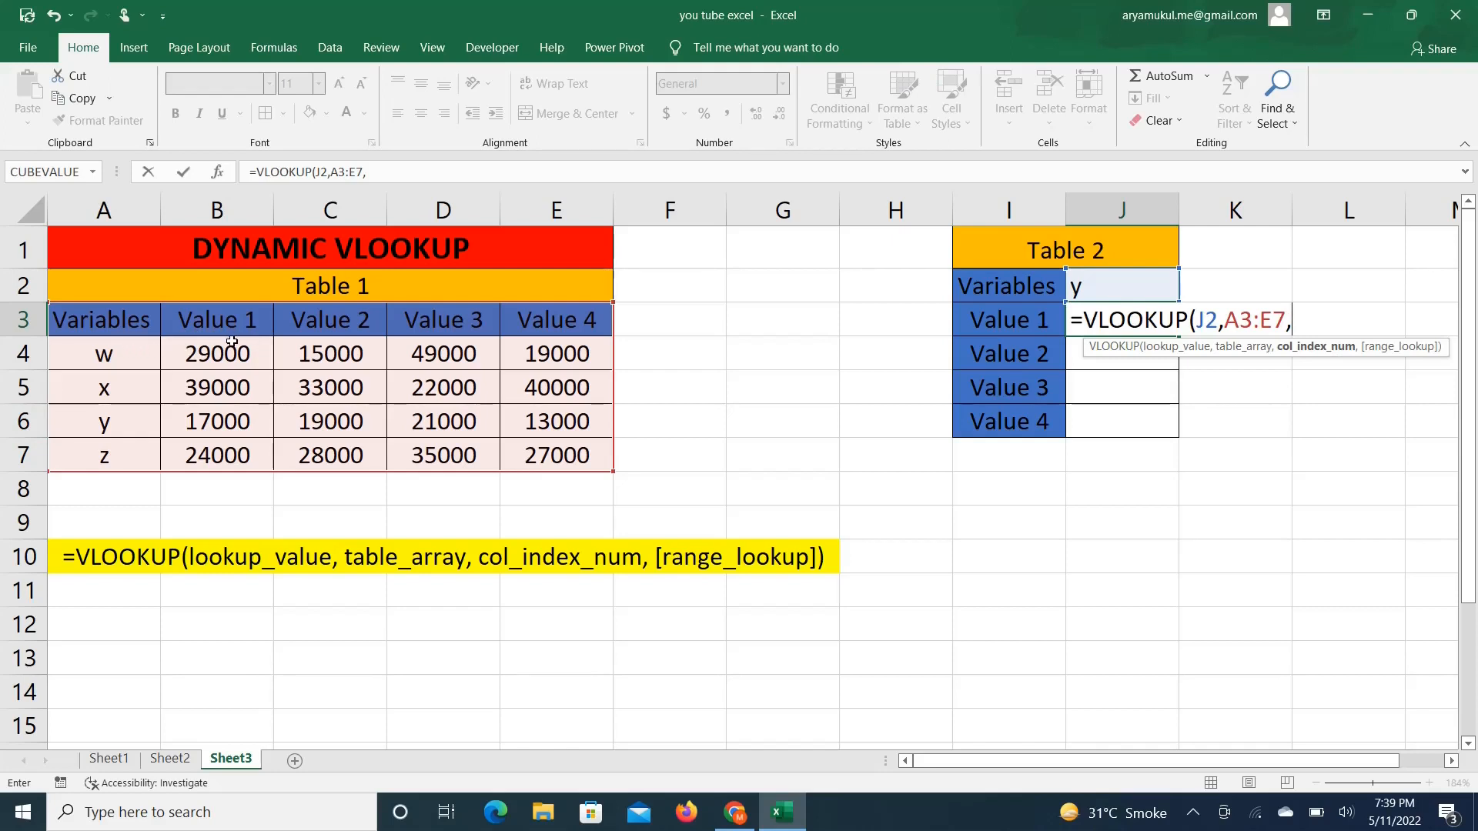
{"action": "type", "text": "2,0"}
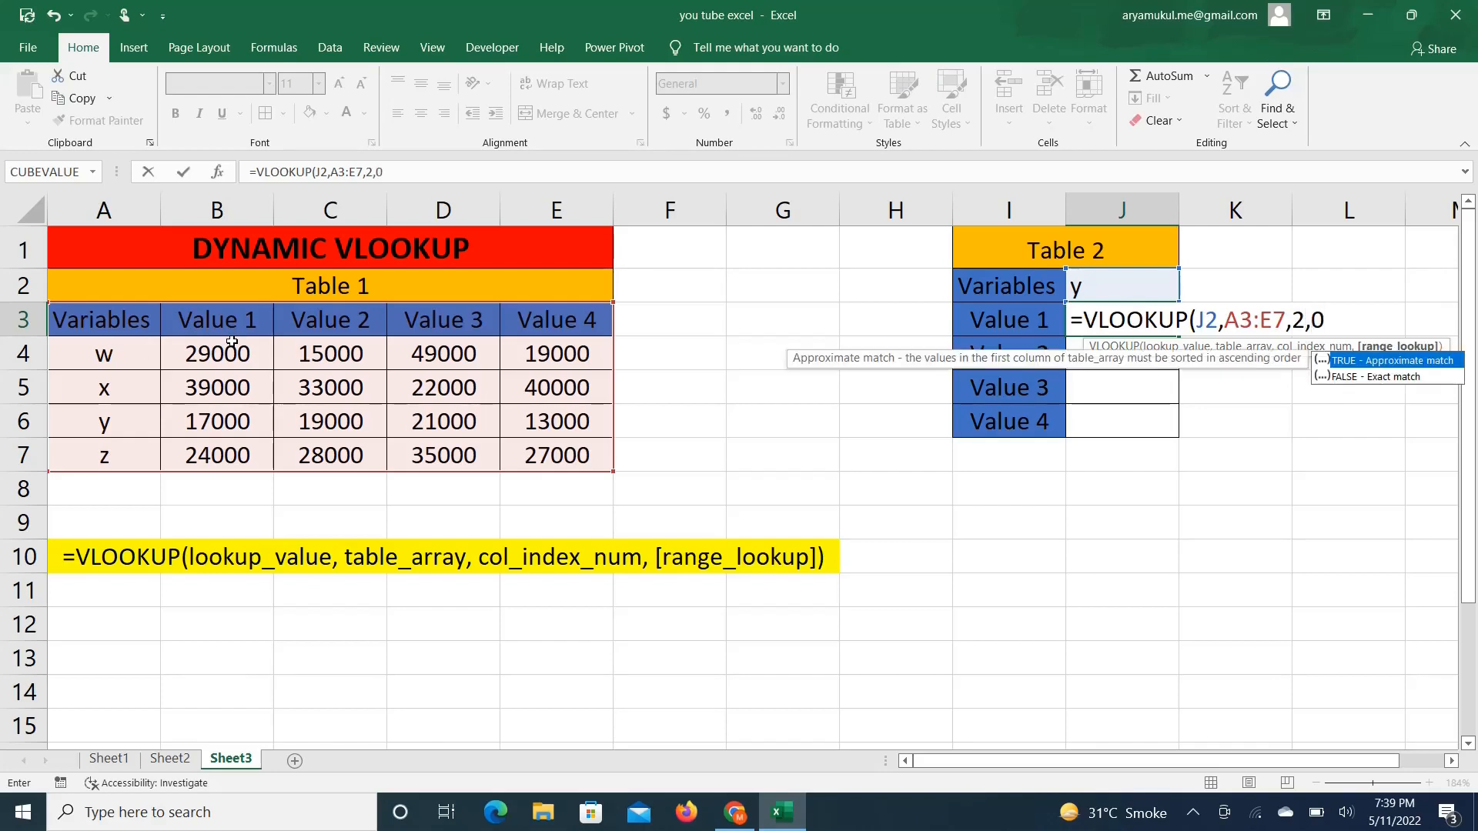
{"action": "type", "text": ")"}
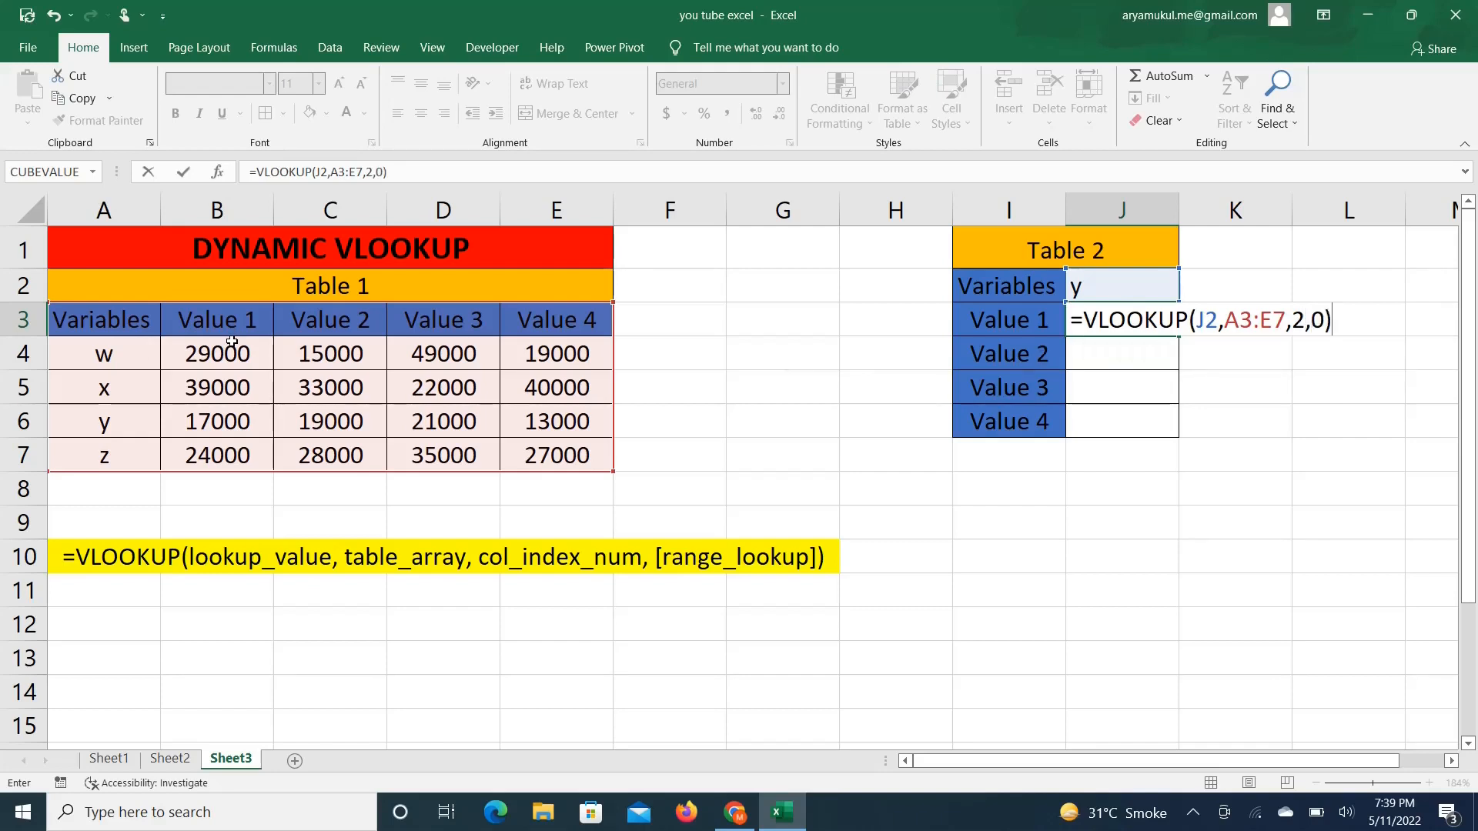
{"action": "key", "text": "Return"}
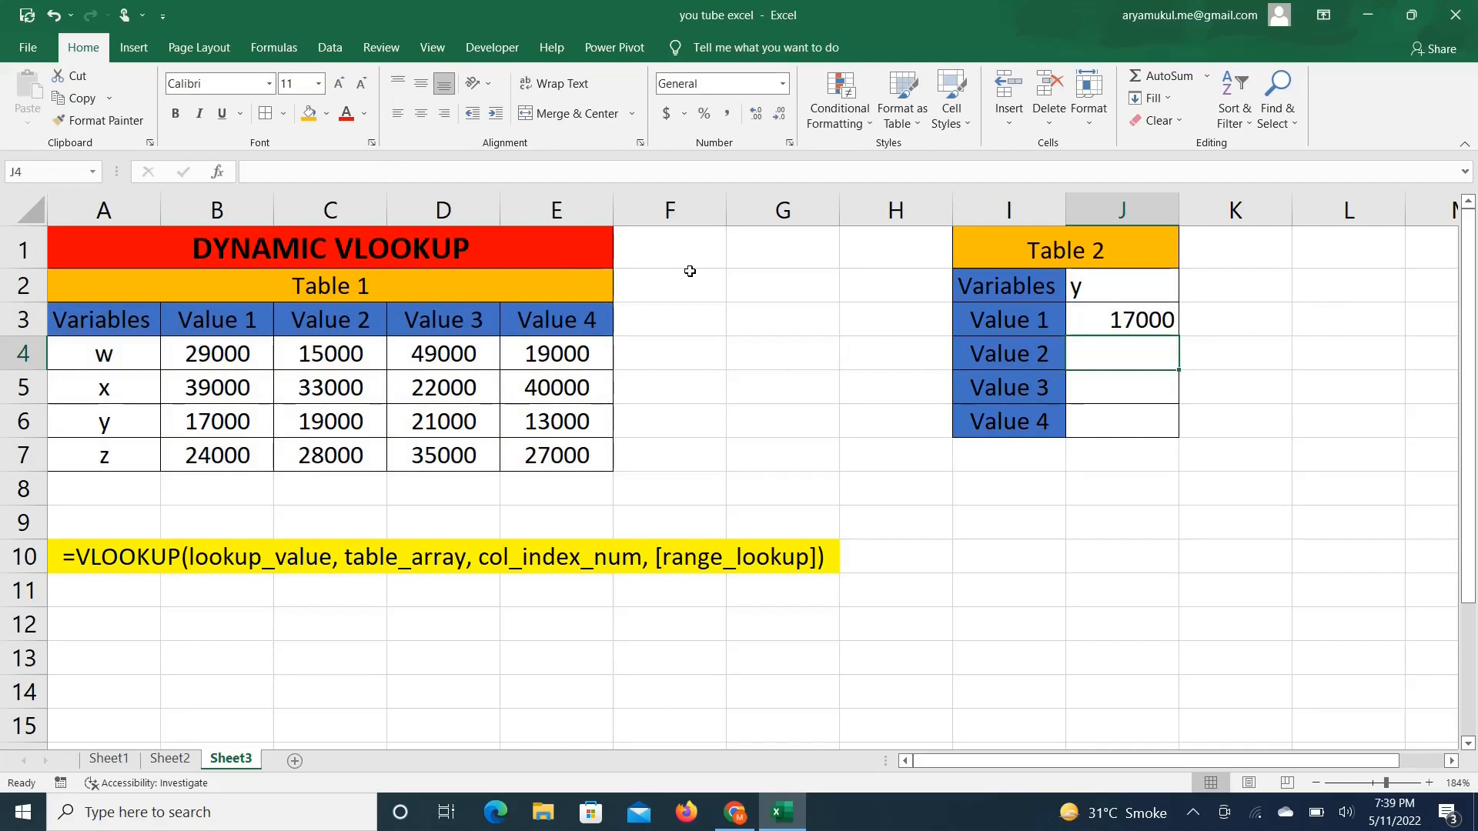
Check the y row in Table 1 and copy the J3 formula down through J6.
{"action": "left_click", "coordinate": [22, 421]}
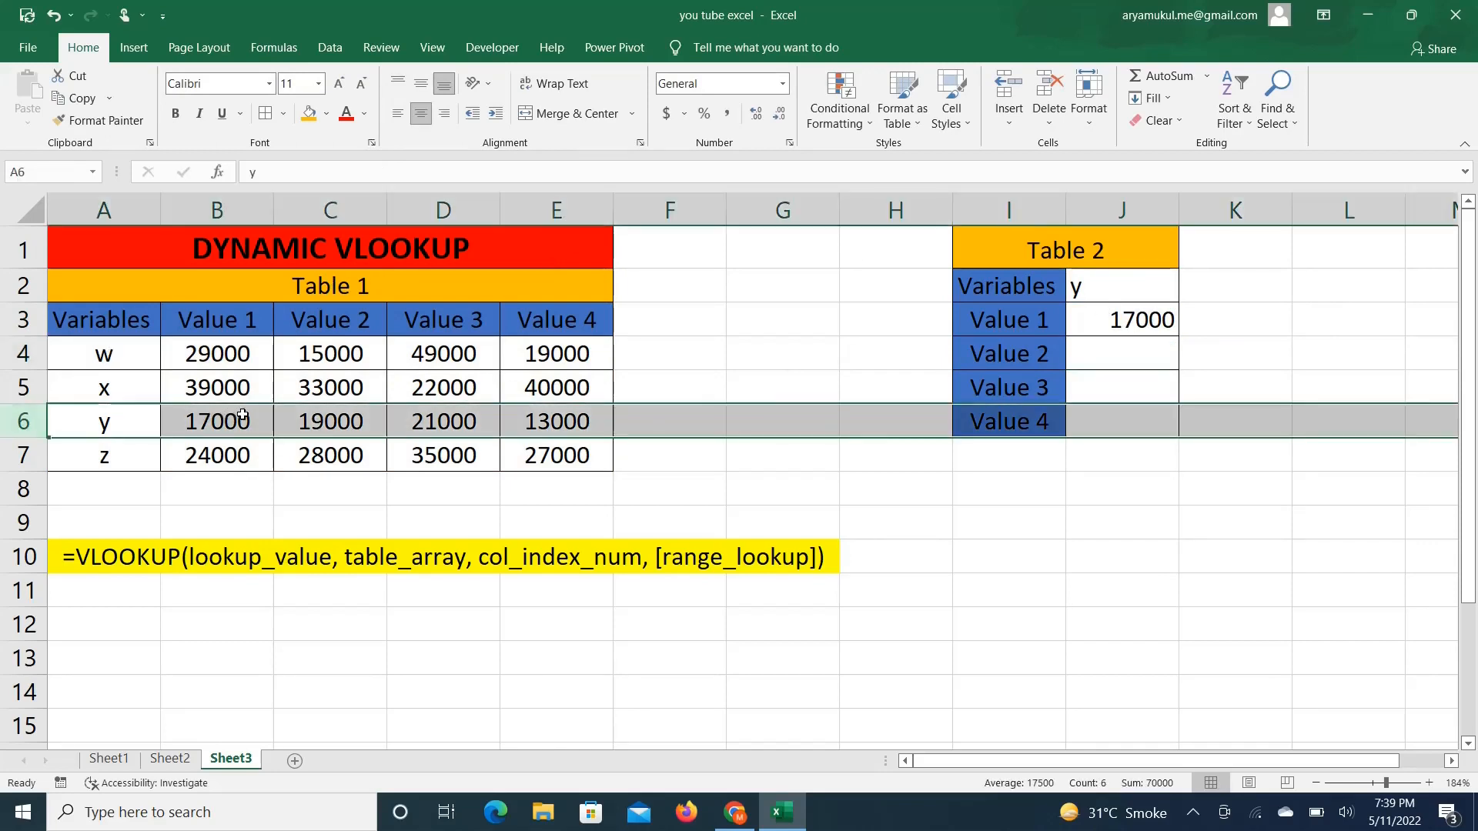
{"action": "left_click", "coordinate": [801, 343]}
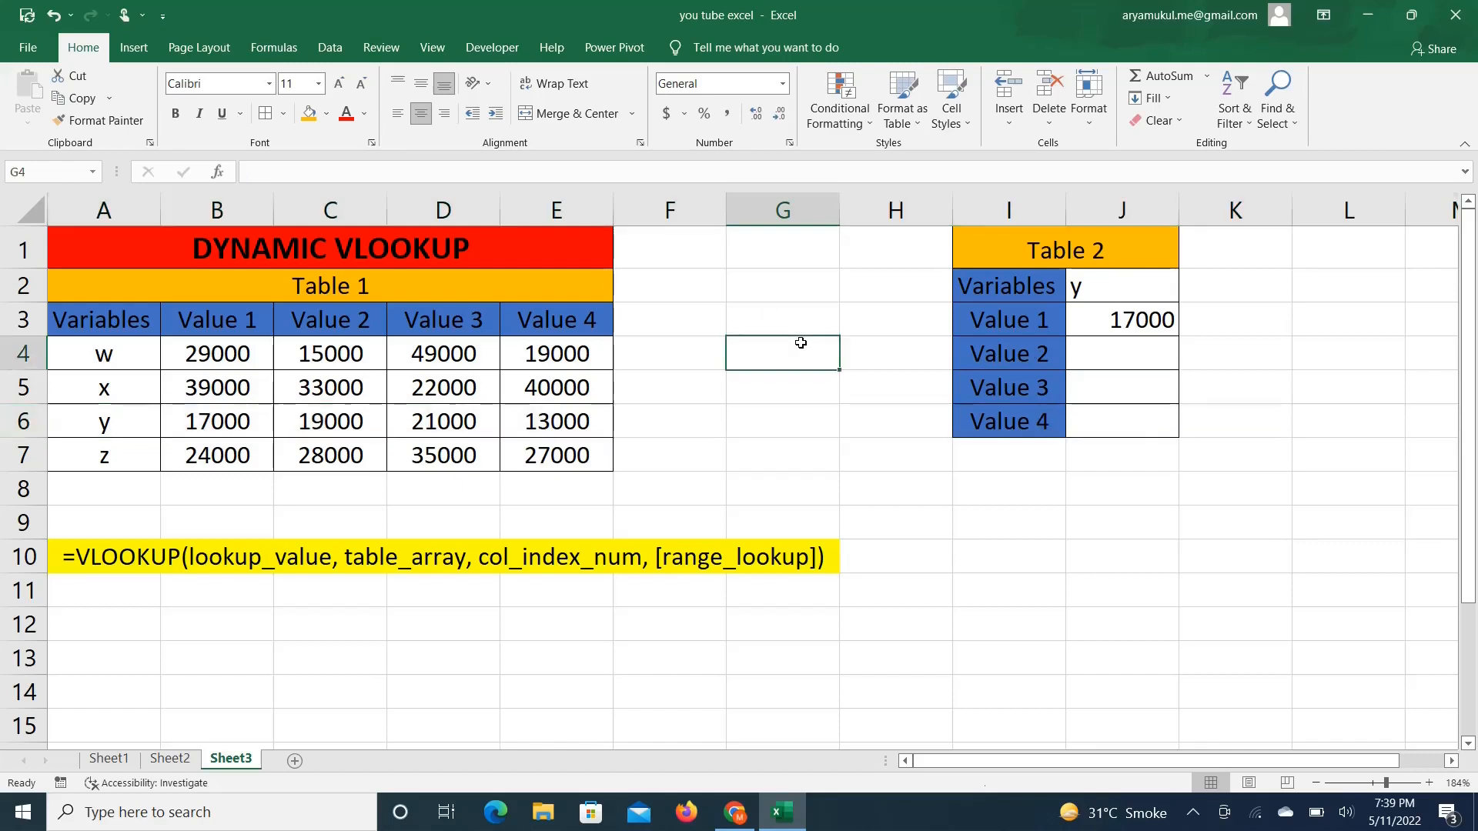
{"action": "left_click", "coordinate": [1156, 325]}
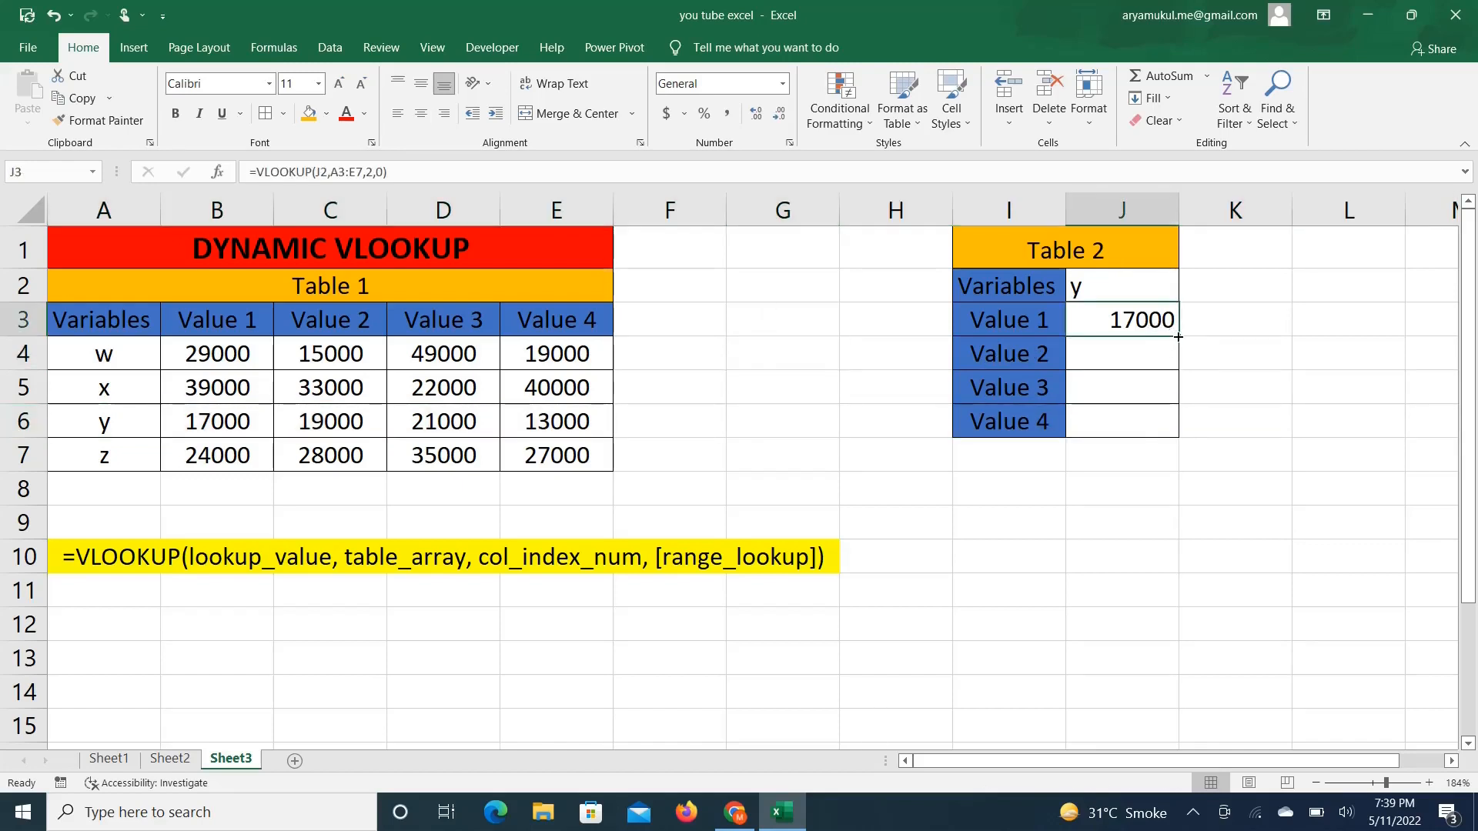
{"action": "left_click_drag", "start_coordinate": [1178, 337], "coordinate": [1180, 429]}
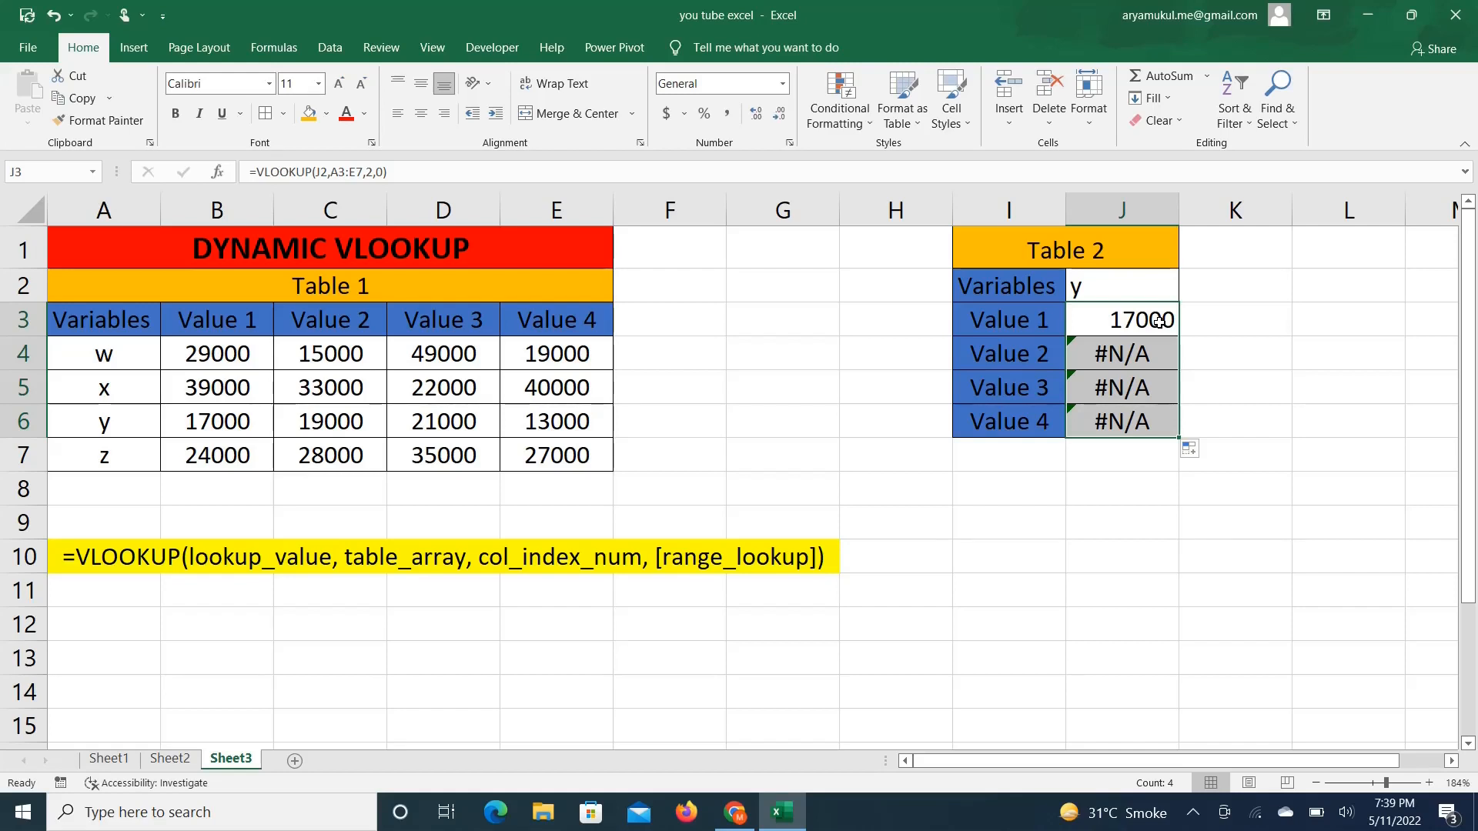
Examine the lookup value and table range references in the VLOOKUP formulas in J3, J4 and J5.
{"action": "left_click", "coordinate": [1158, 321]}
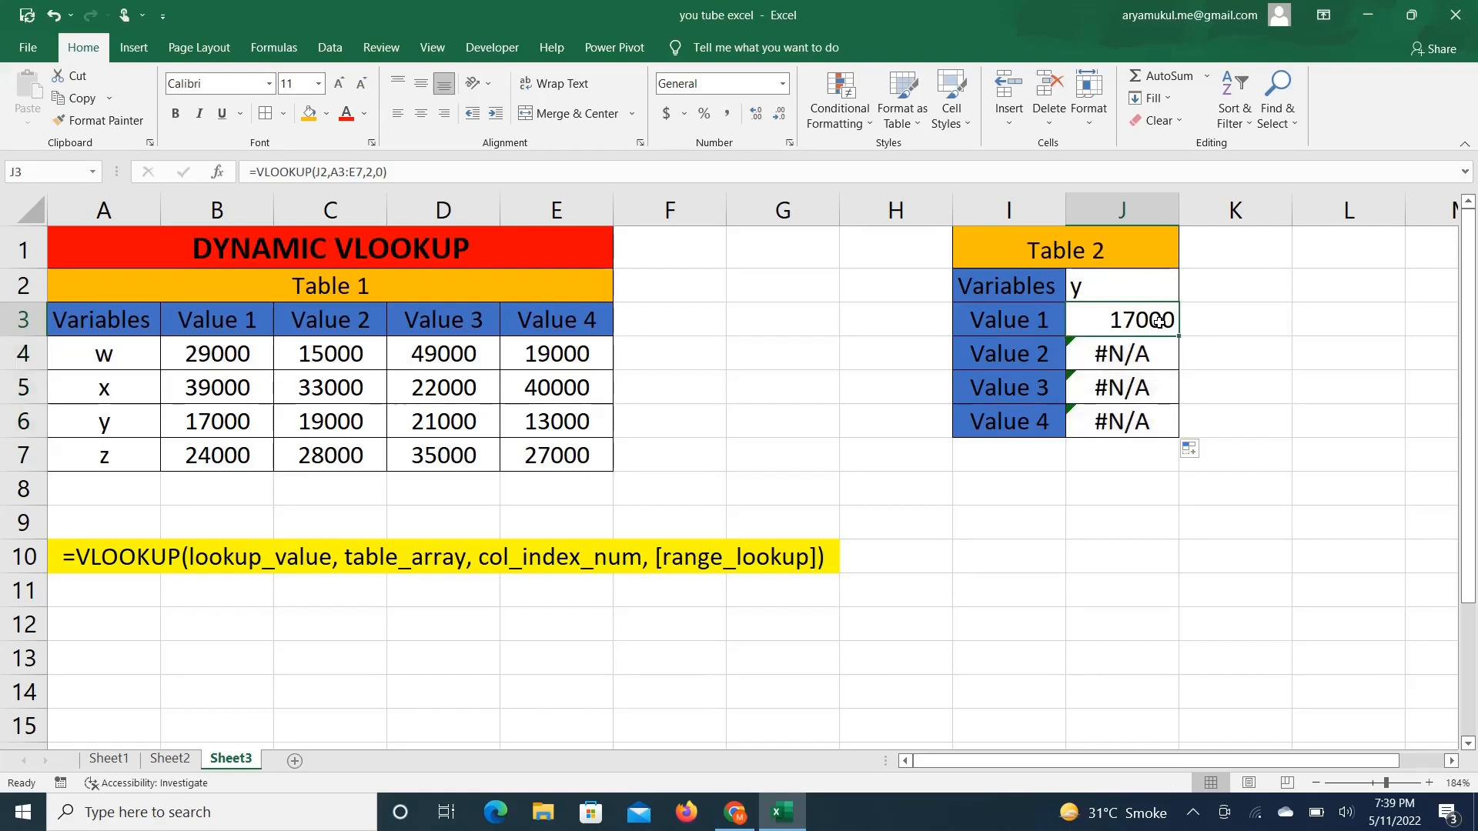
{"action": "left_click", "coordinate": [1145, 355]}
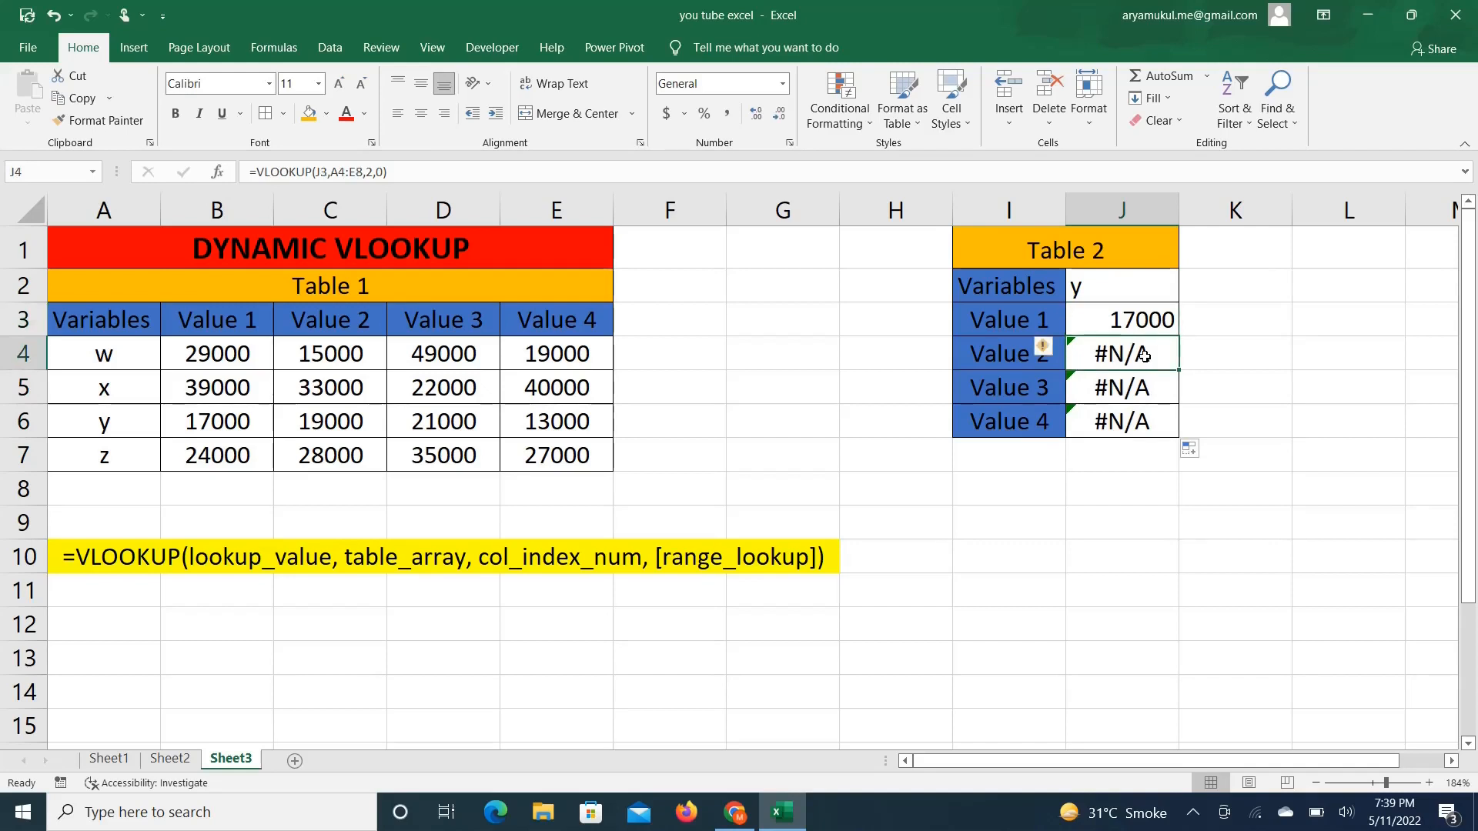
{"action": "left_click", "coordinate": [1149, 319]}
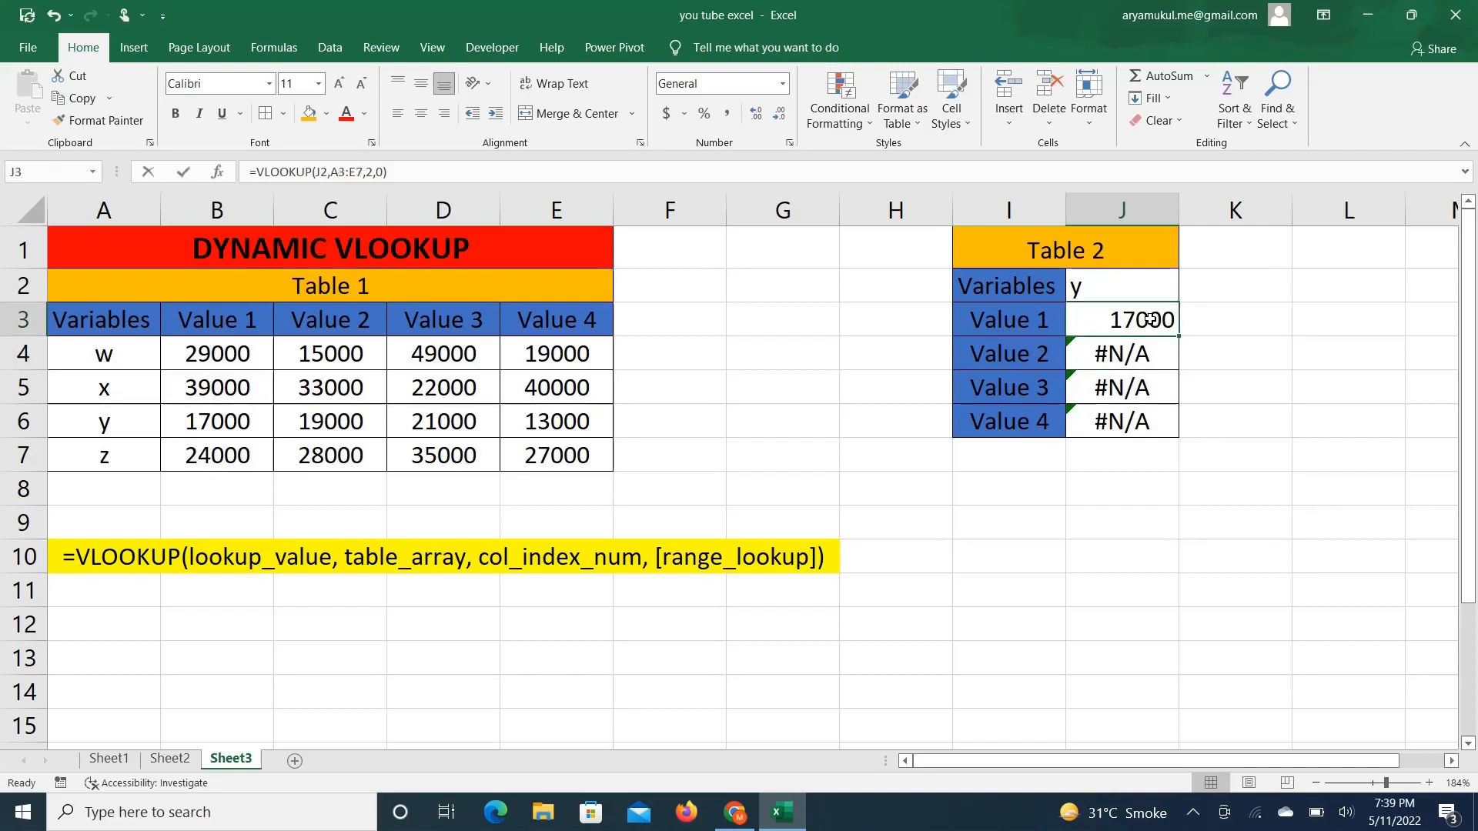
{"action": "double_click", "coordinate": [1149, 319]}
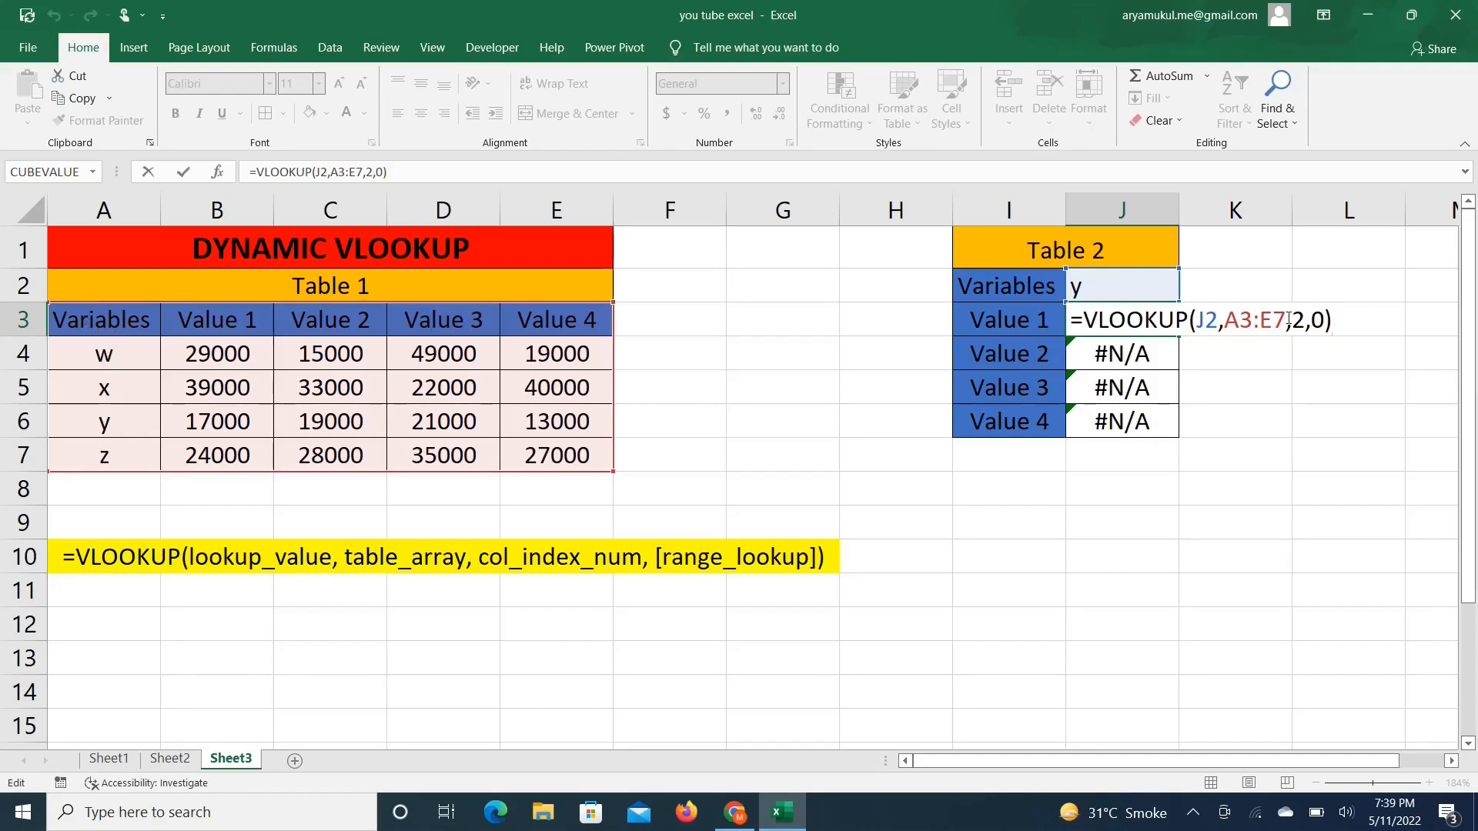
{"action": "key", "text": "Return"}
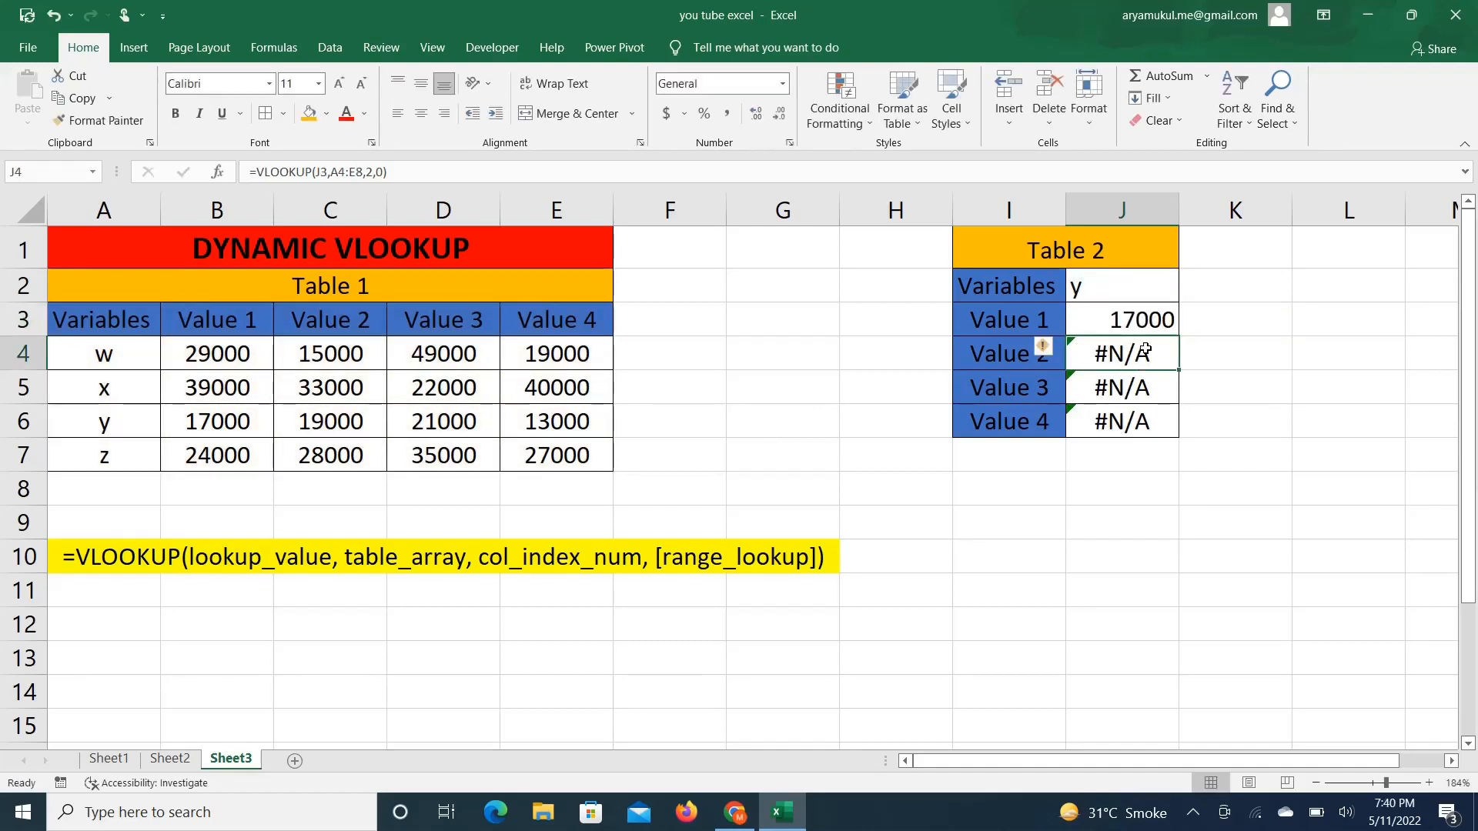
{"action": "double_click", "coordinate": [1144, 351]}
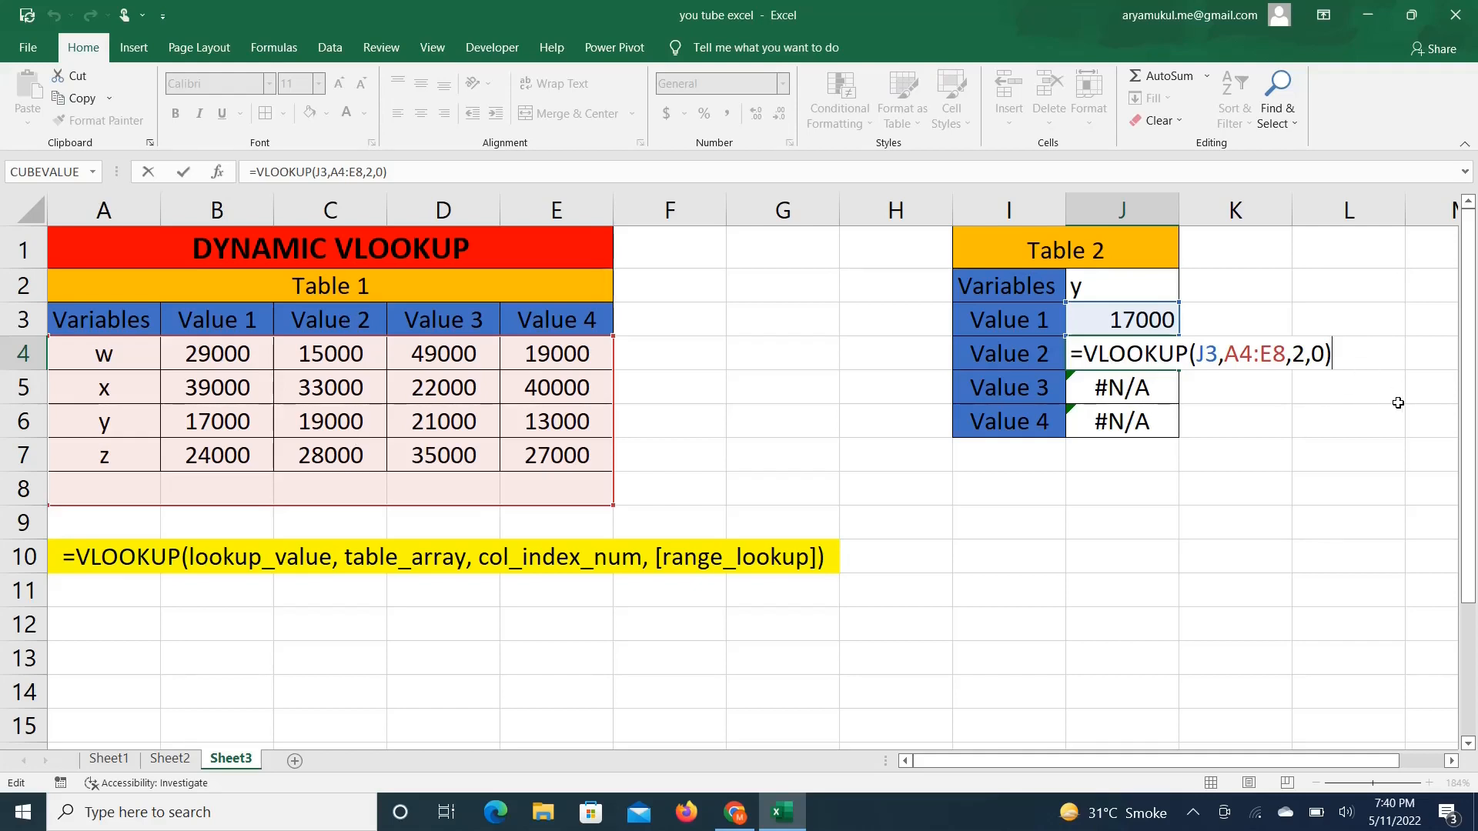
{"action": "key", "text": "Return"}
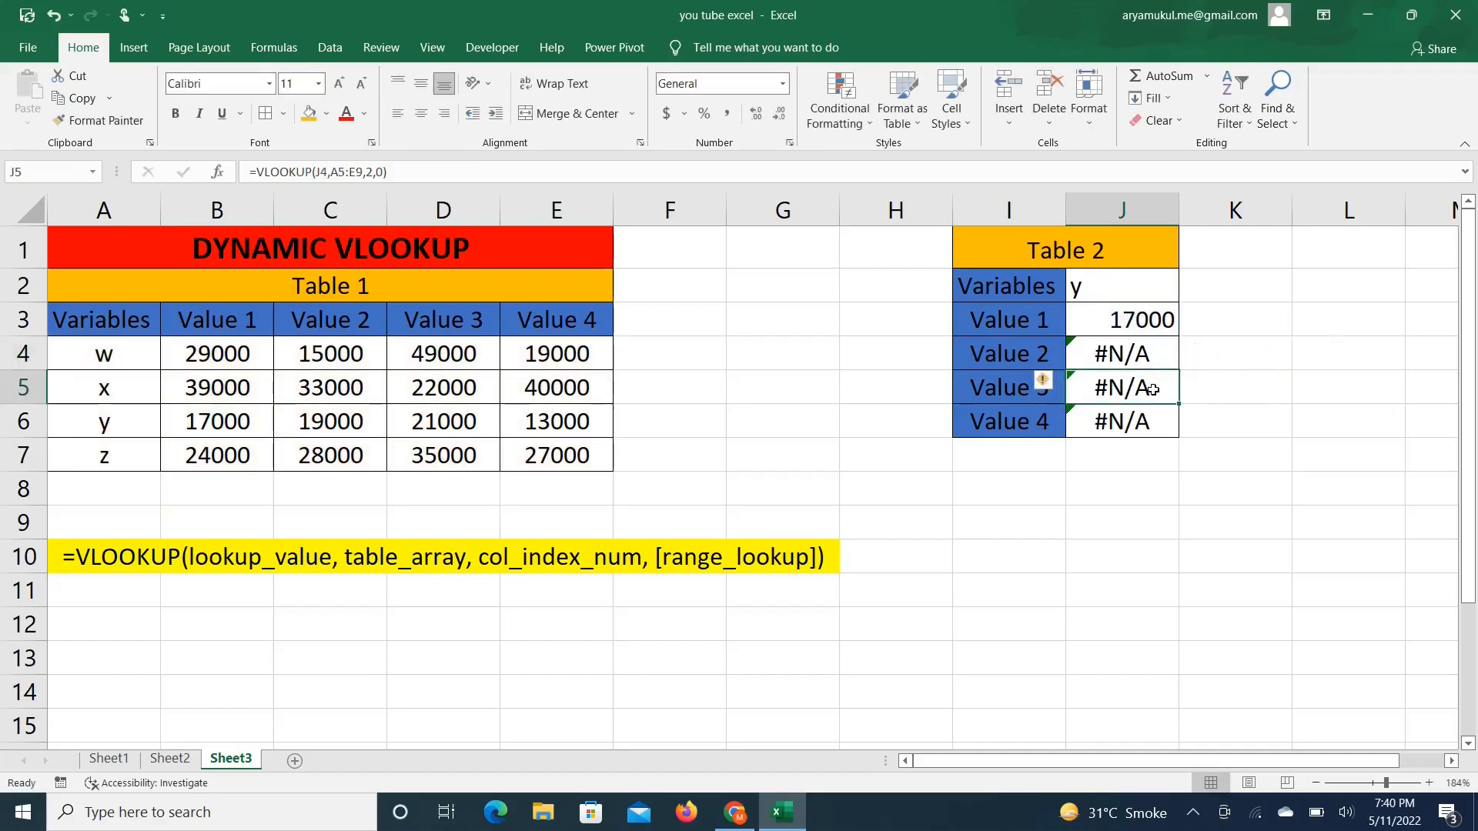
{"action": "double_click", "coordinate": [1152, 390]}
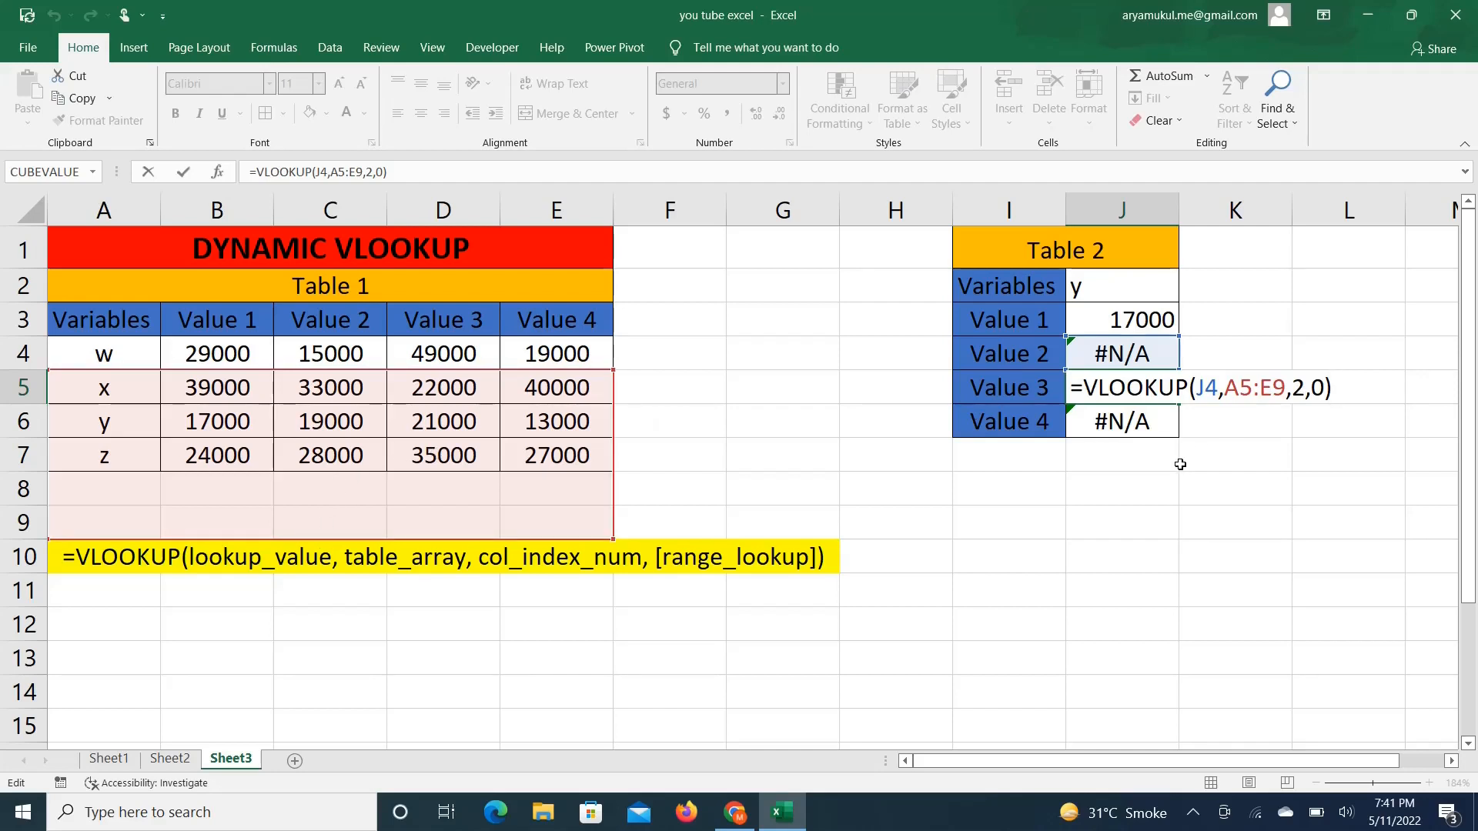
{"action": "key", "text": "Return"}
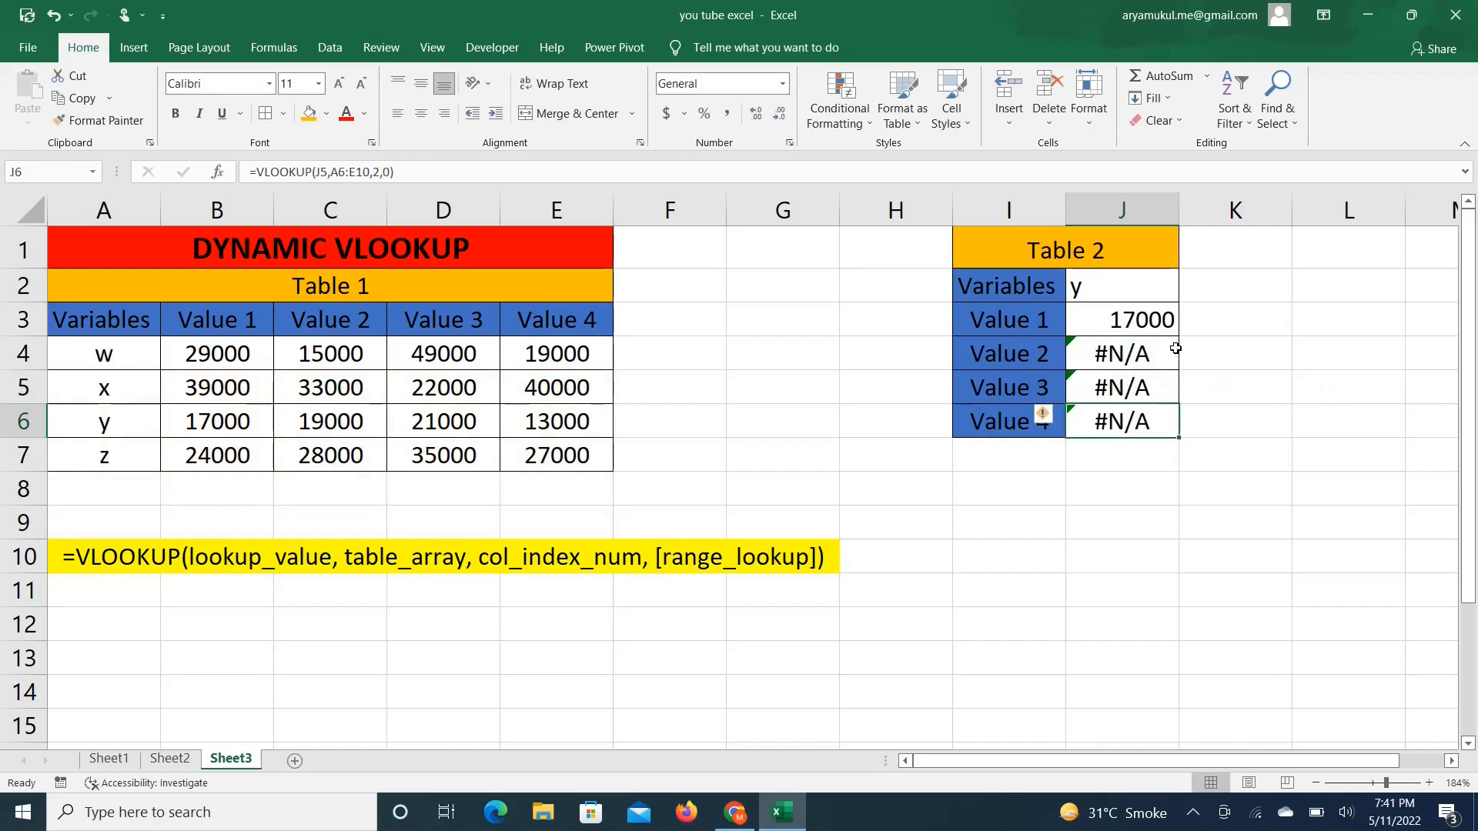
{"action": "left_click", "coordinate": [1144, 320]}
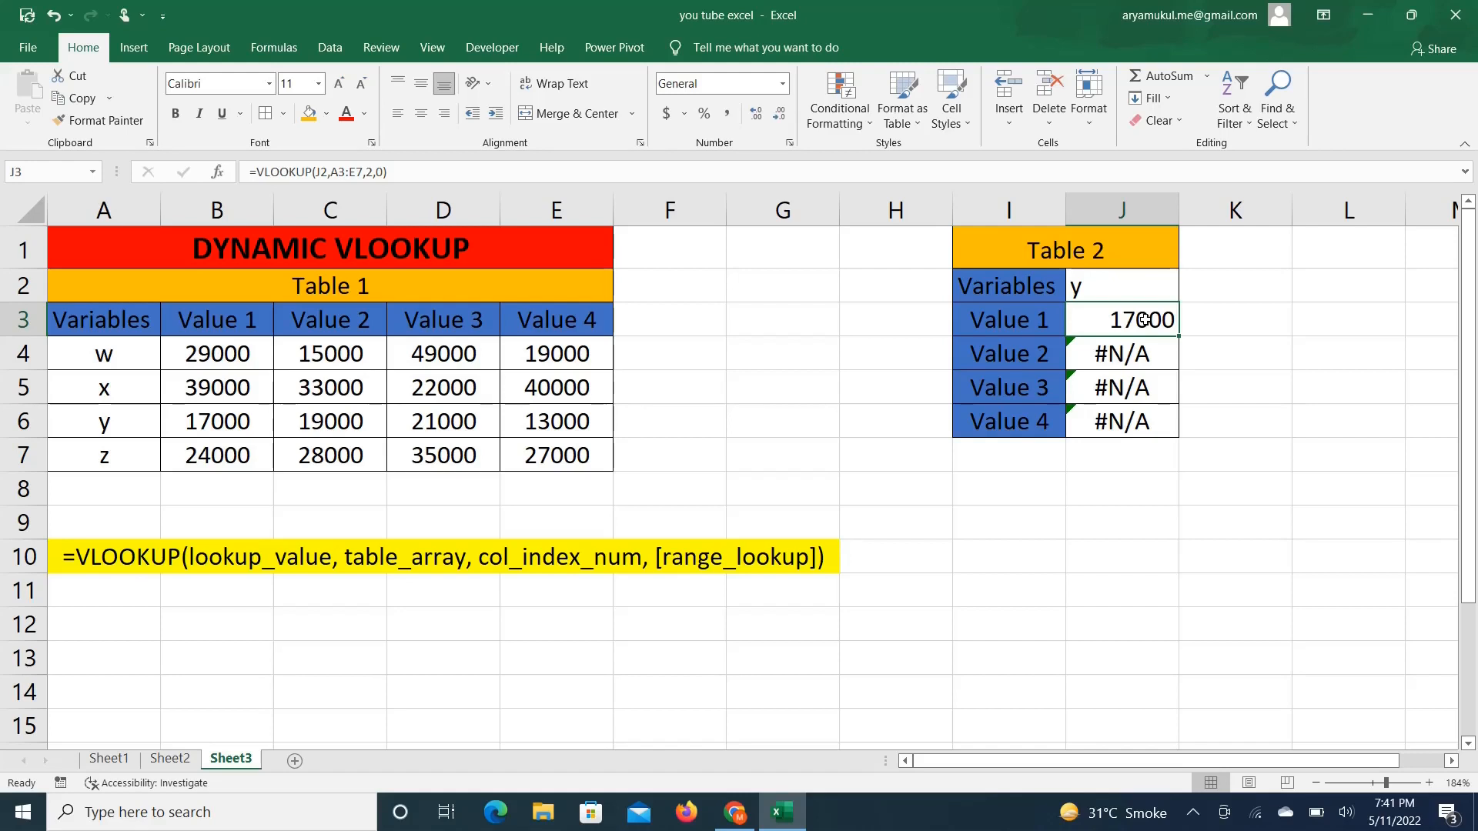
{"action": "double_click", "coordinate": [1144, 320]}
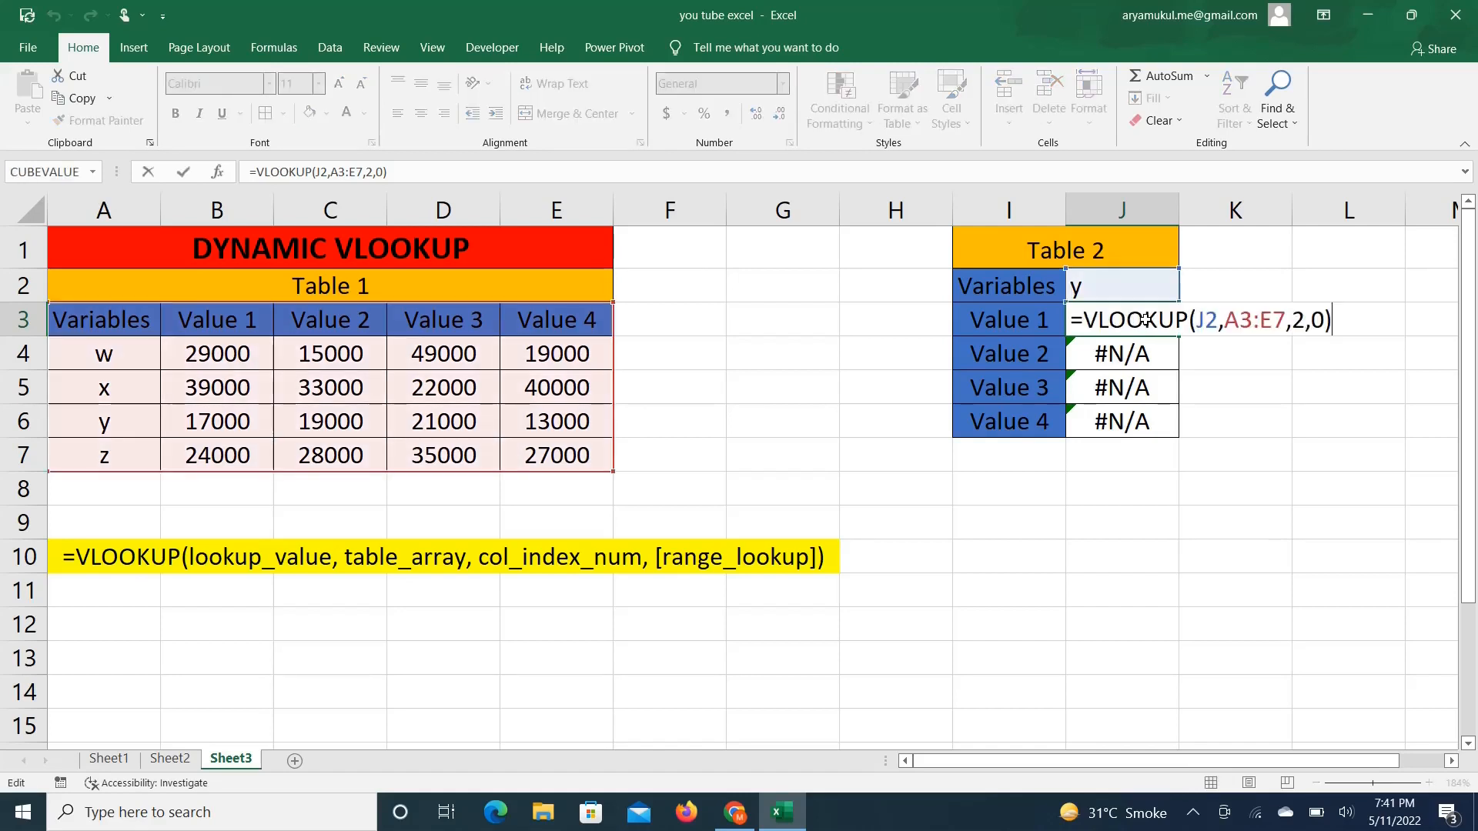
{"action": "left_click", "coordinate": [1204, 320]}
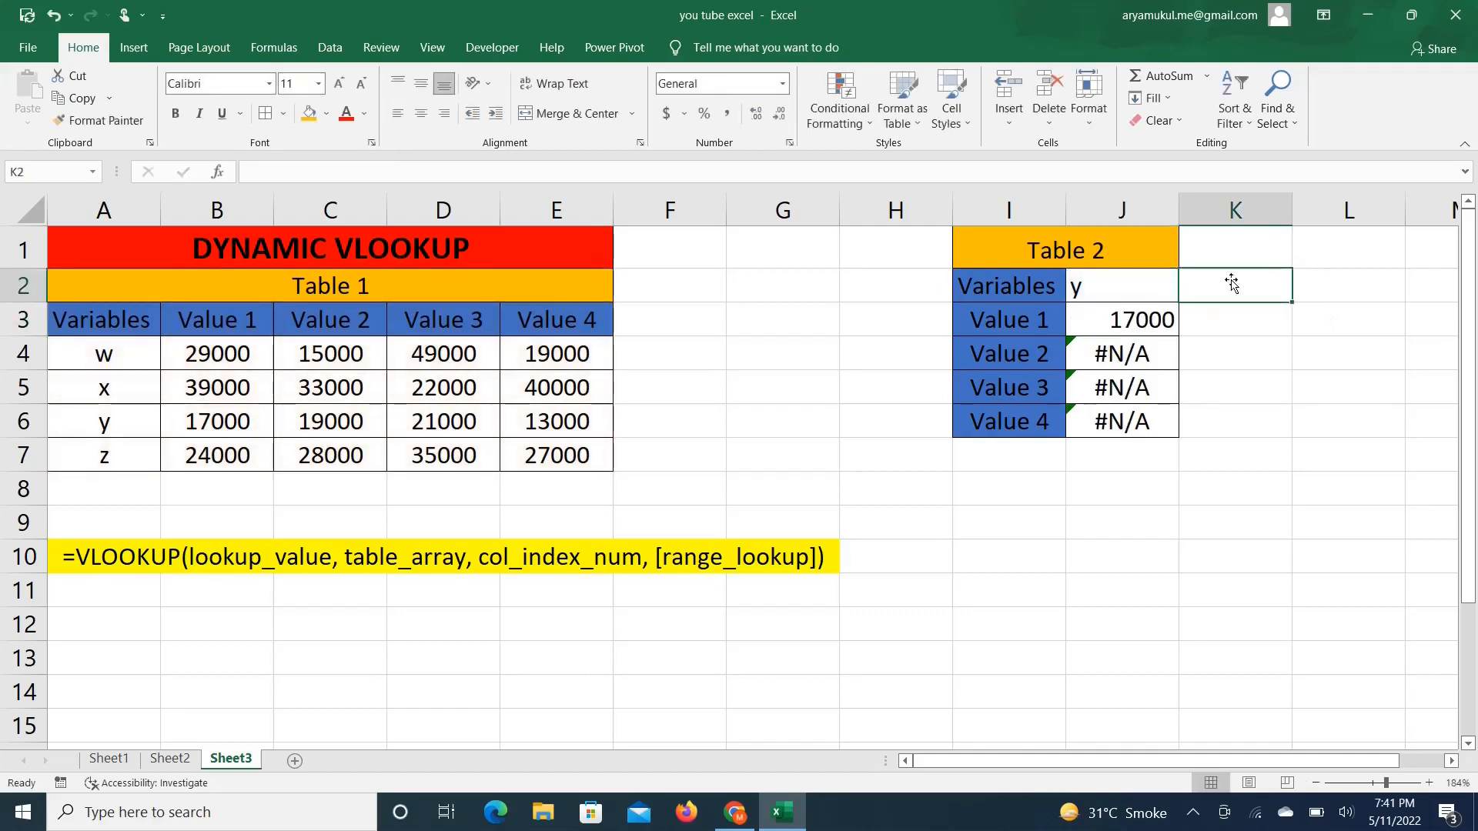
Make the lookup value in J3's VLOOKUP formula an absolute reference, $J$2.
{"action": "left_click", "coordinate": [1126, 322]}
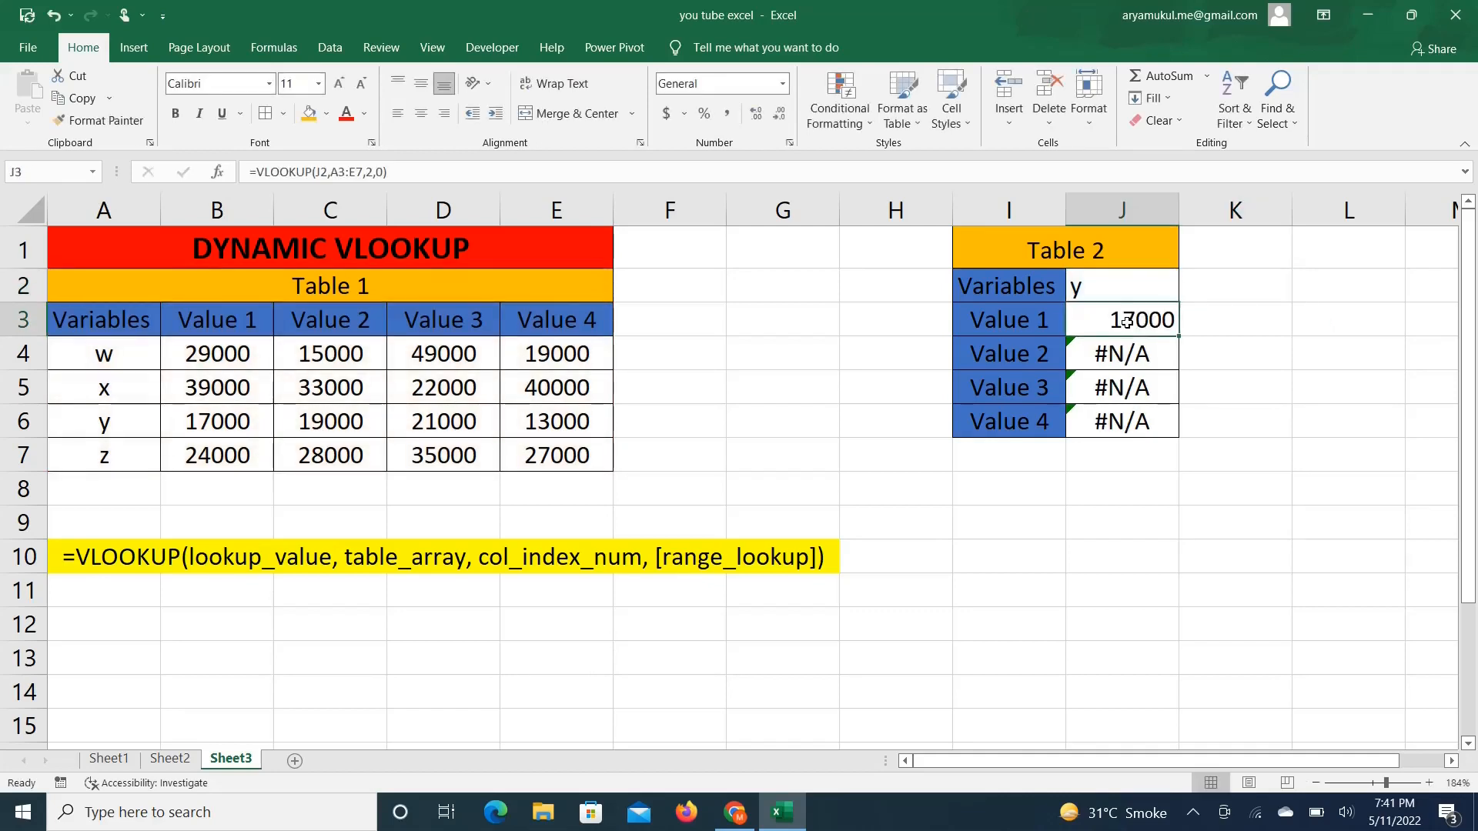
{"action": "double_click", "coordinate": [1126, 322]}
{"action": "left_click", "coordinate": [1211, 320]}
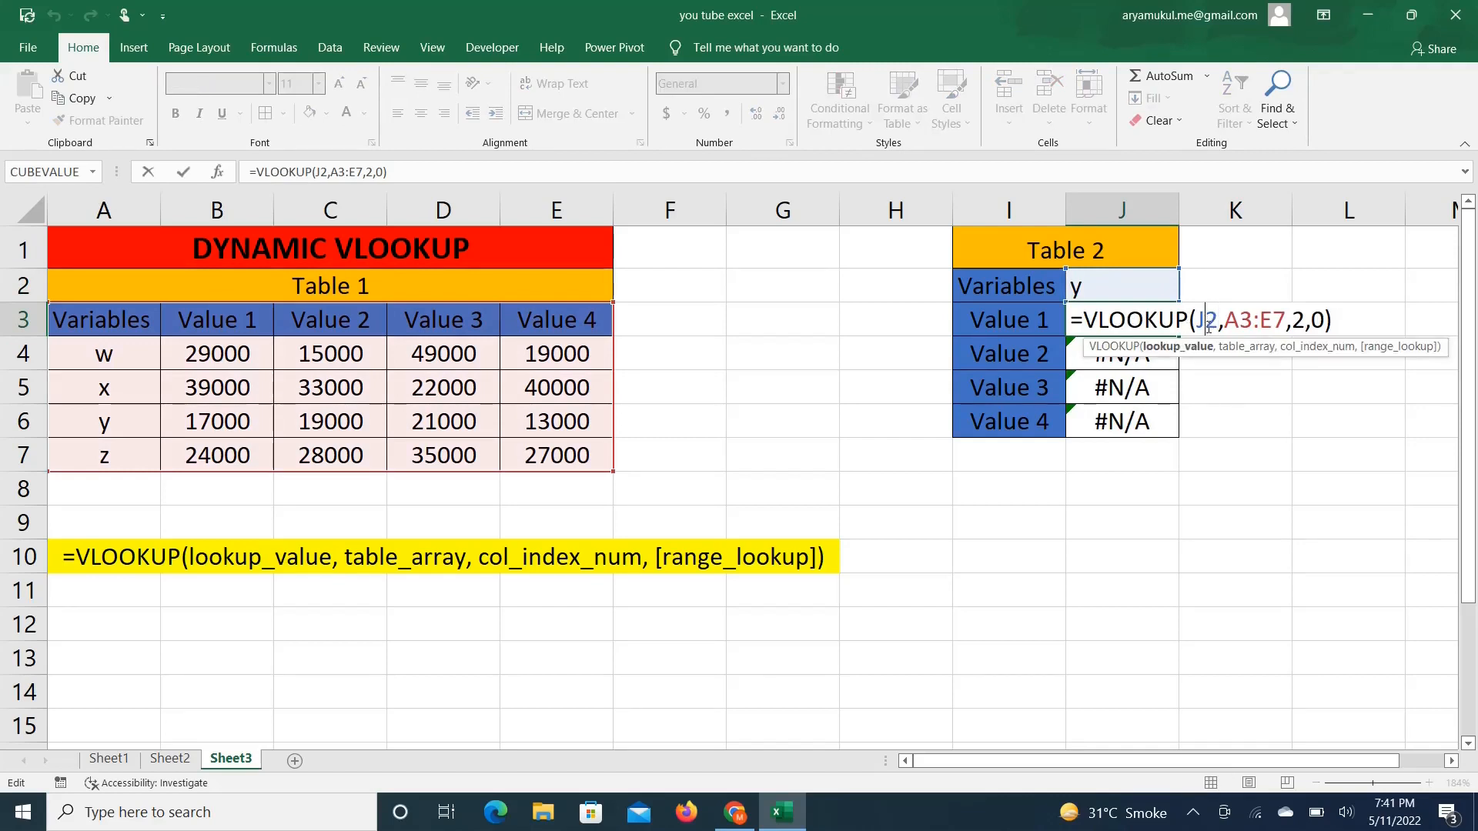
{"action": "key", "text": "F4"}
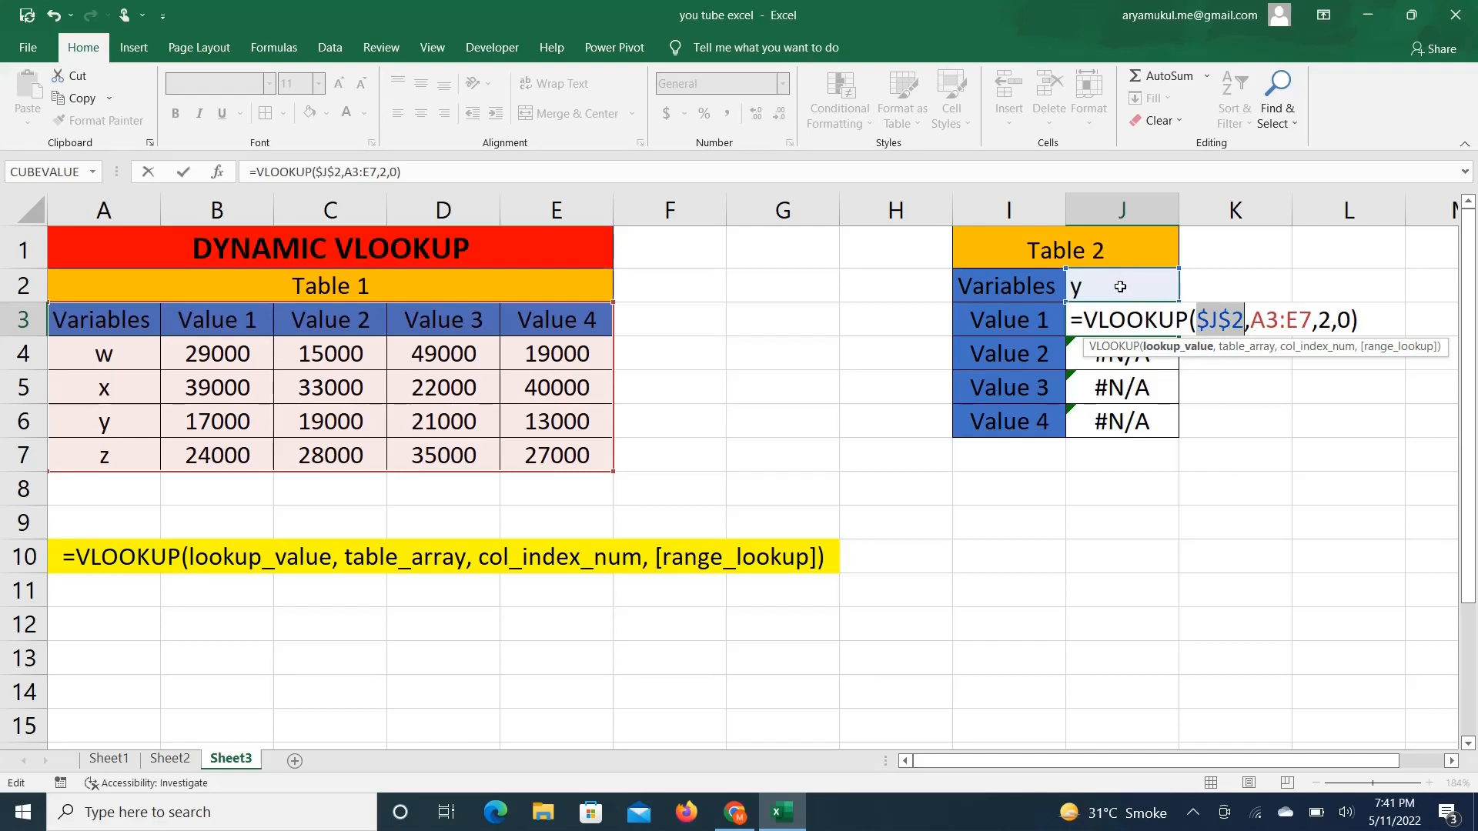
{"action": "left_click", "coordinate": [1234, 442]}
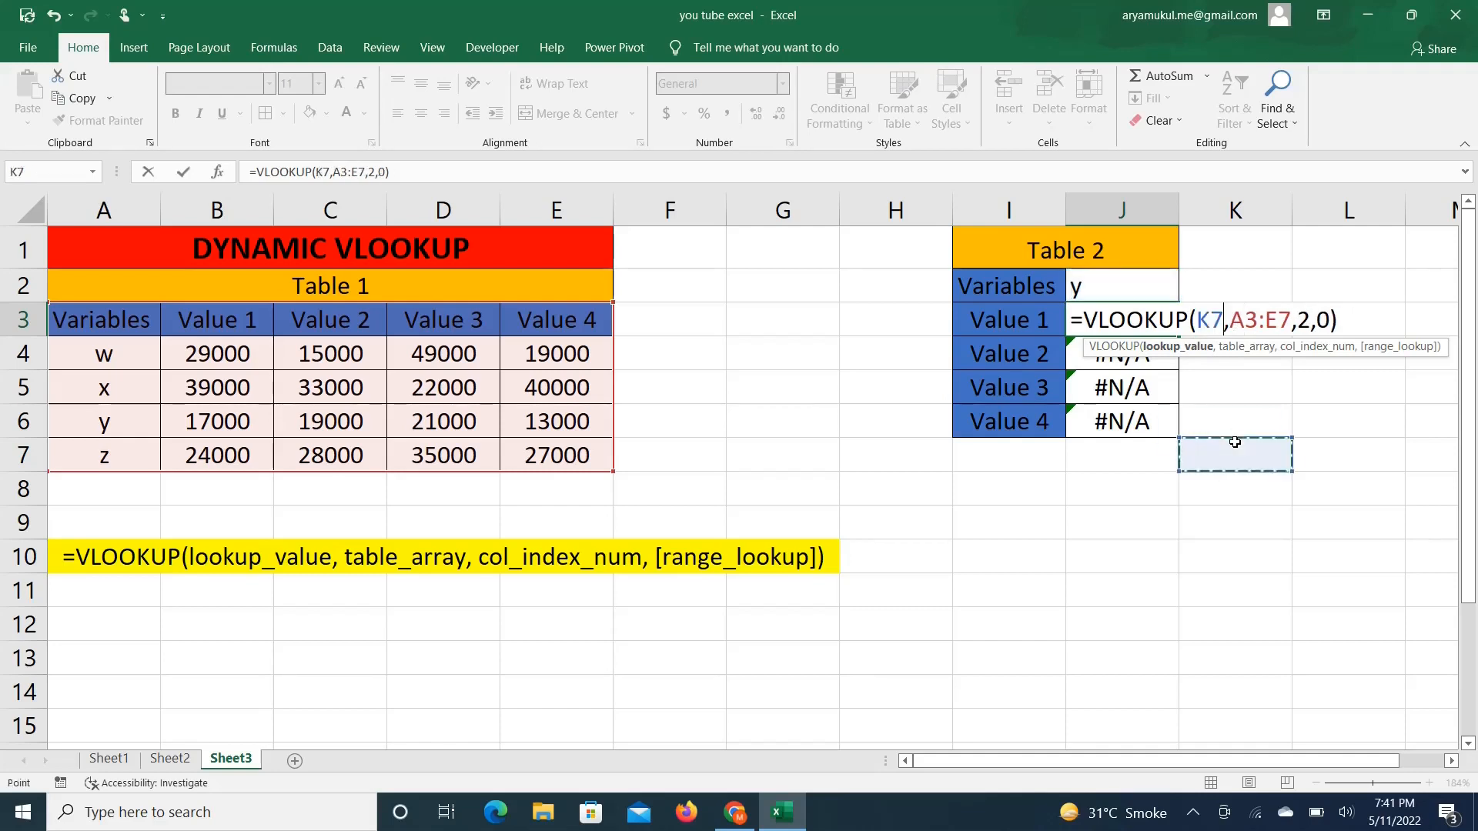
{"action": "left_click", "coordinate": [1212, 320]}
{"action": "key", "text": "BackSpace"}
{"action": "key", "text": "BackSpace"}
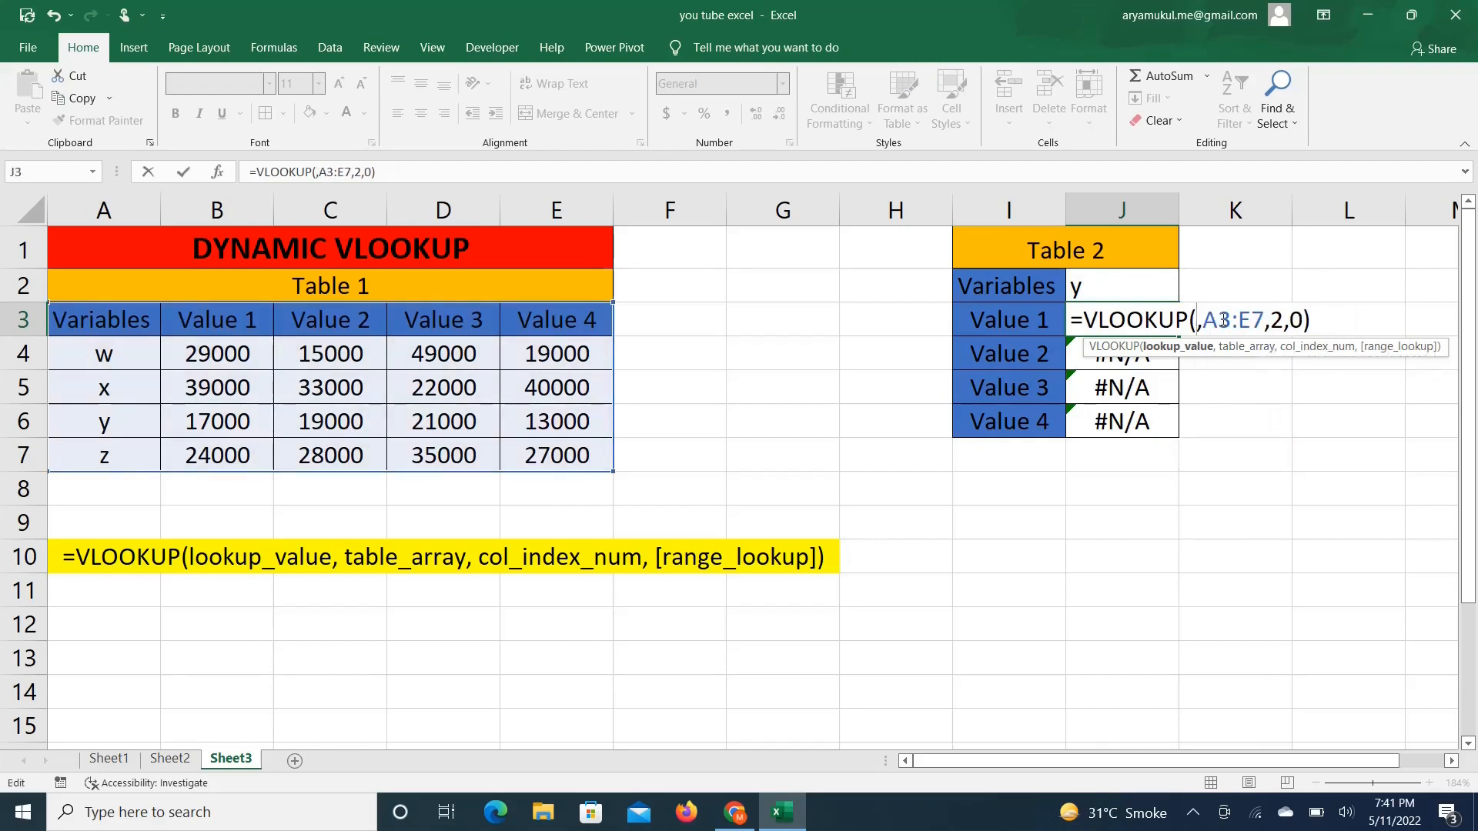
{"action": "left_click", "coordinate": [1145, 287]}
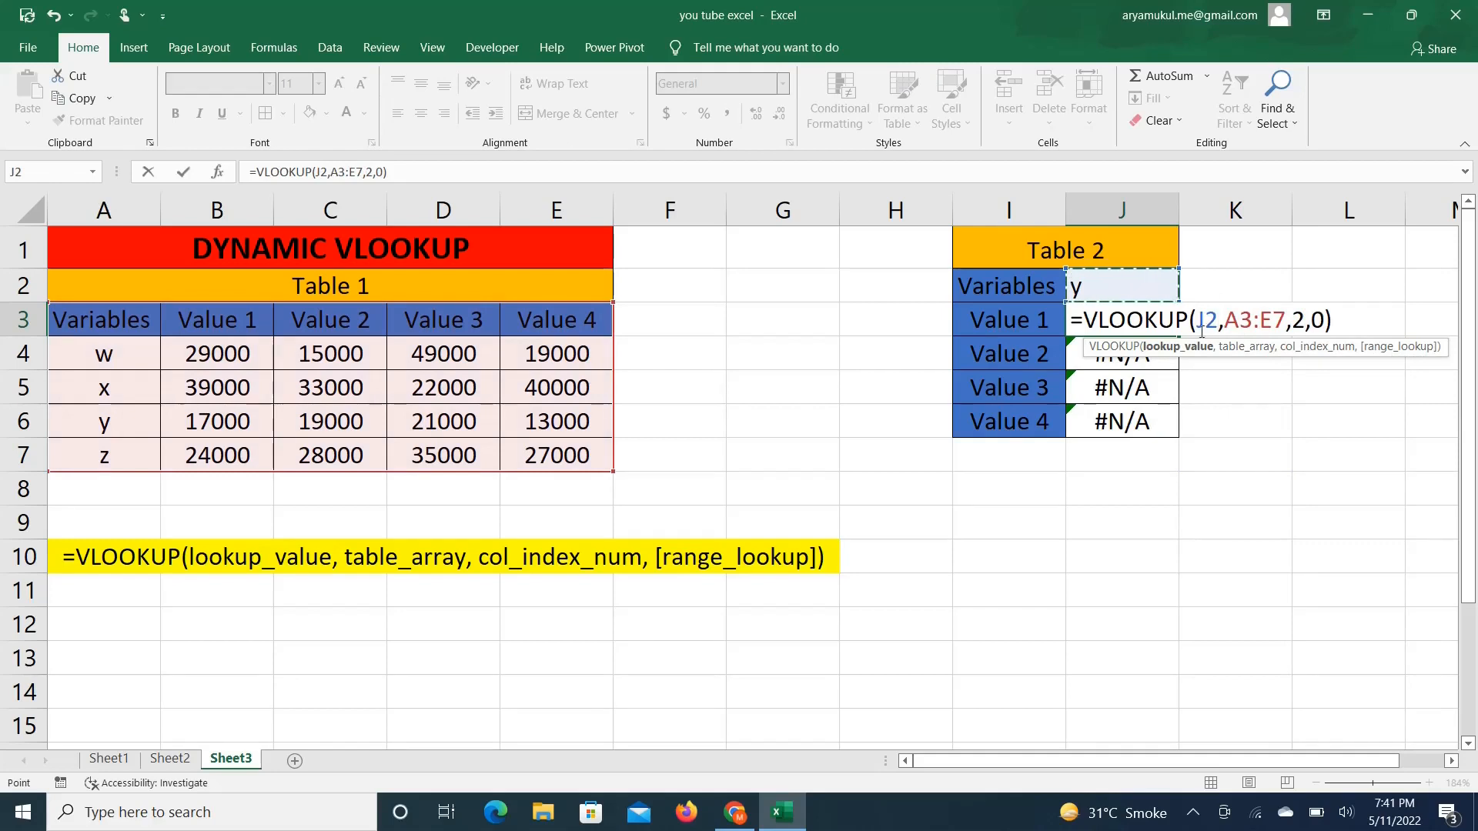
{"action": "key", "text": "F4"}
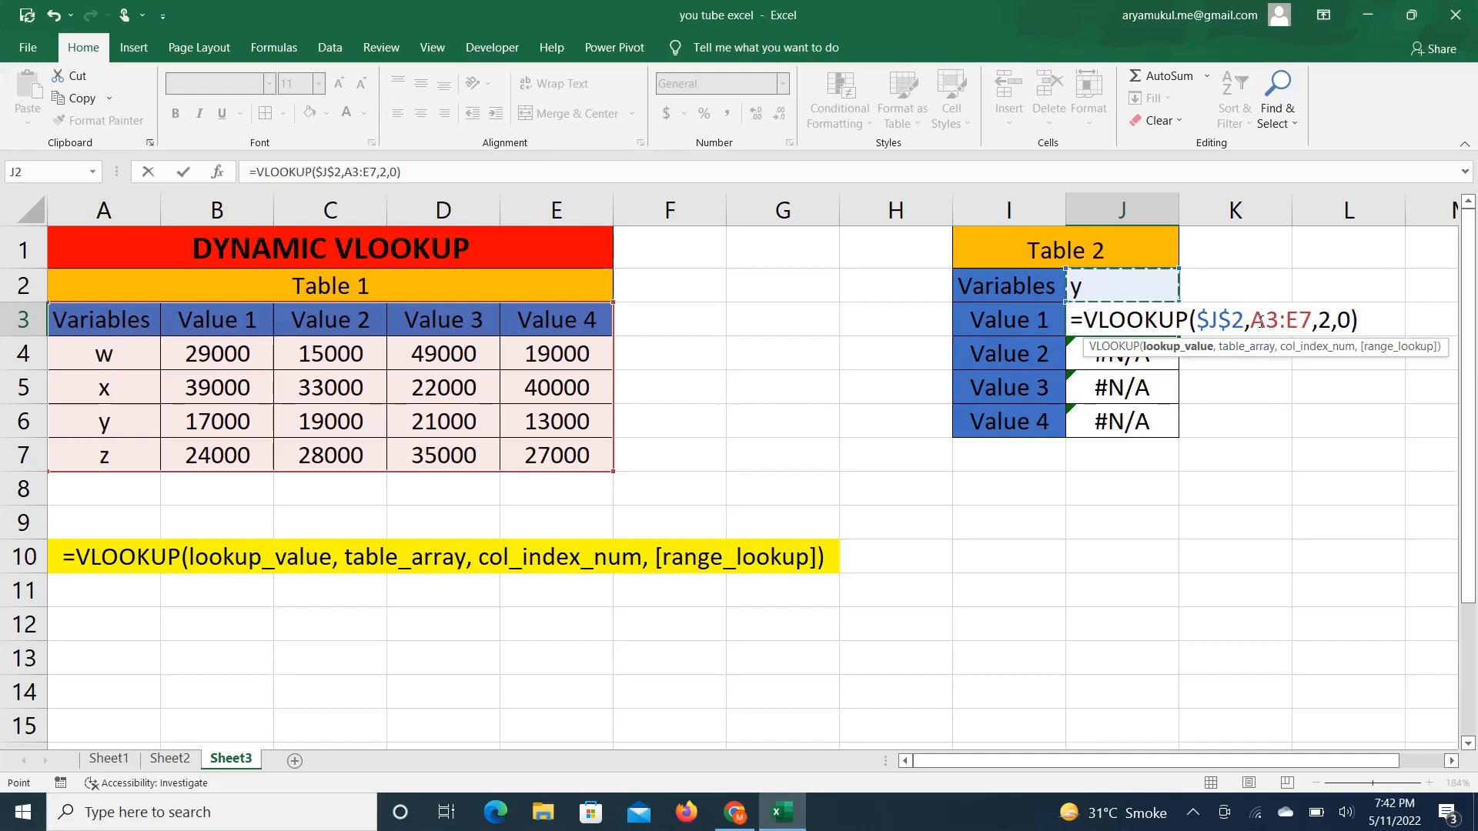
Make the table range in J3's VLOOKUP formula an absolute reference, $A$3:$E$7, and commit the formula.
{"action": "left_click_drag", "start_coordinate": [1261, 322], "coordinate": [1313, 322]}
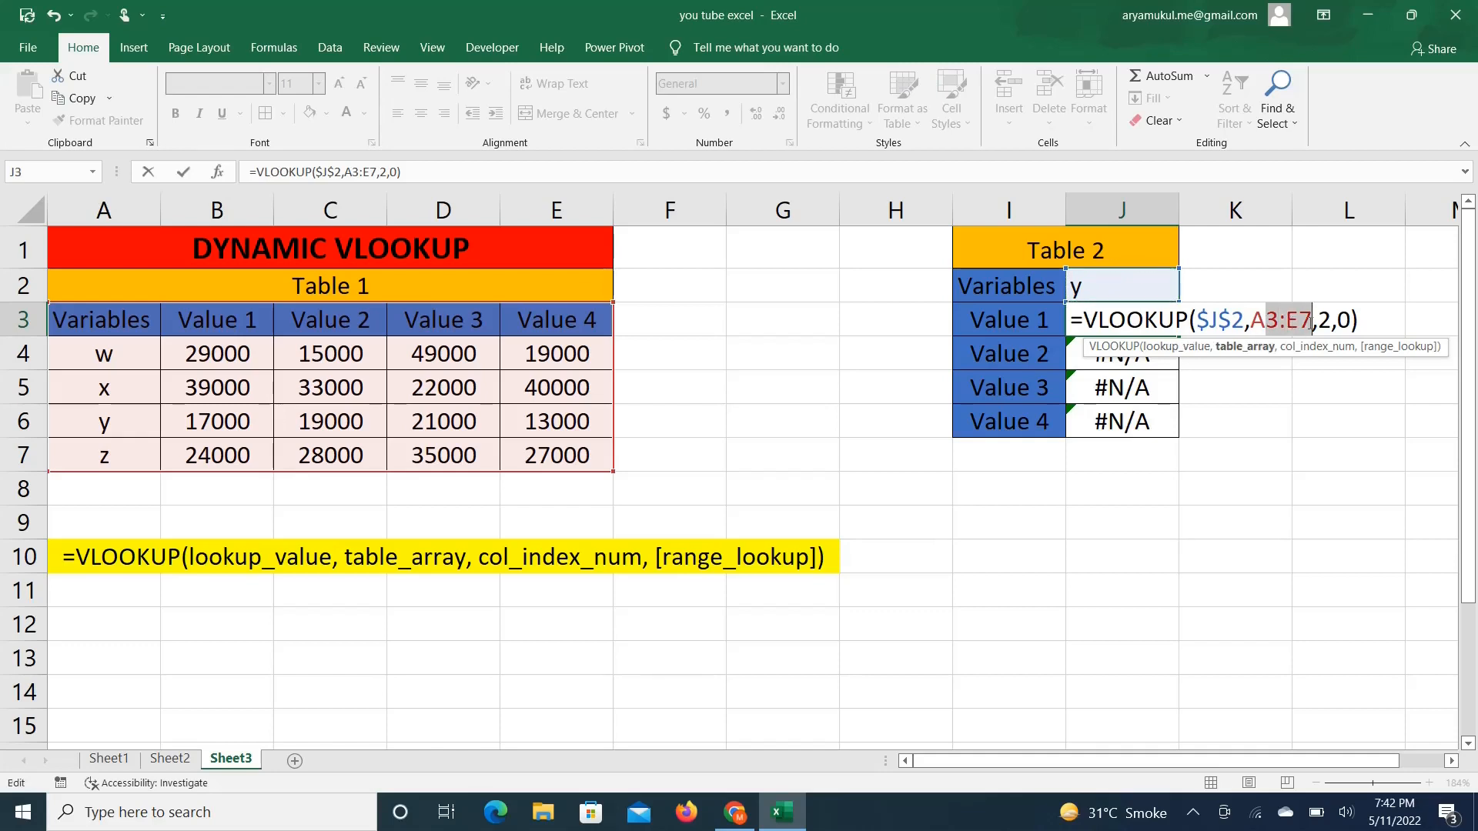
{"action": "left_click", "coordinate": [1259, 320]}
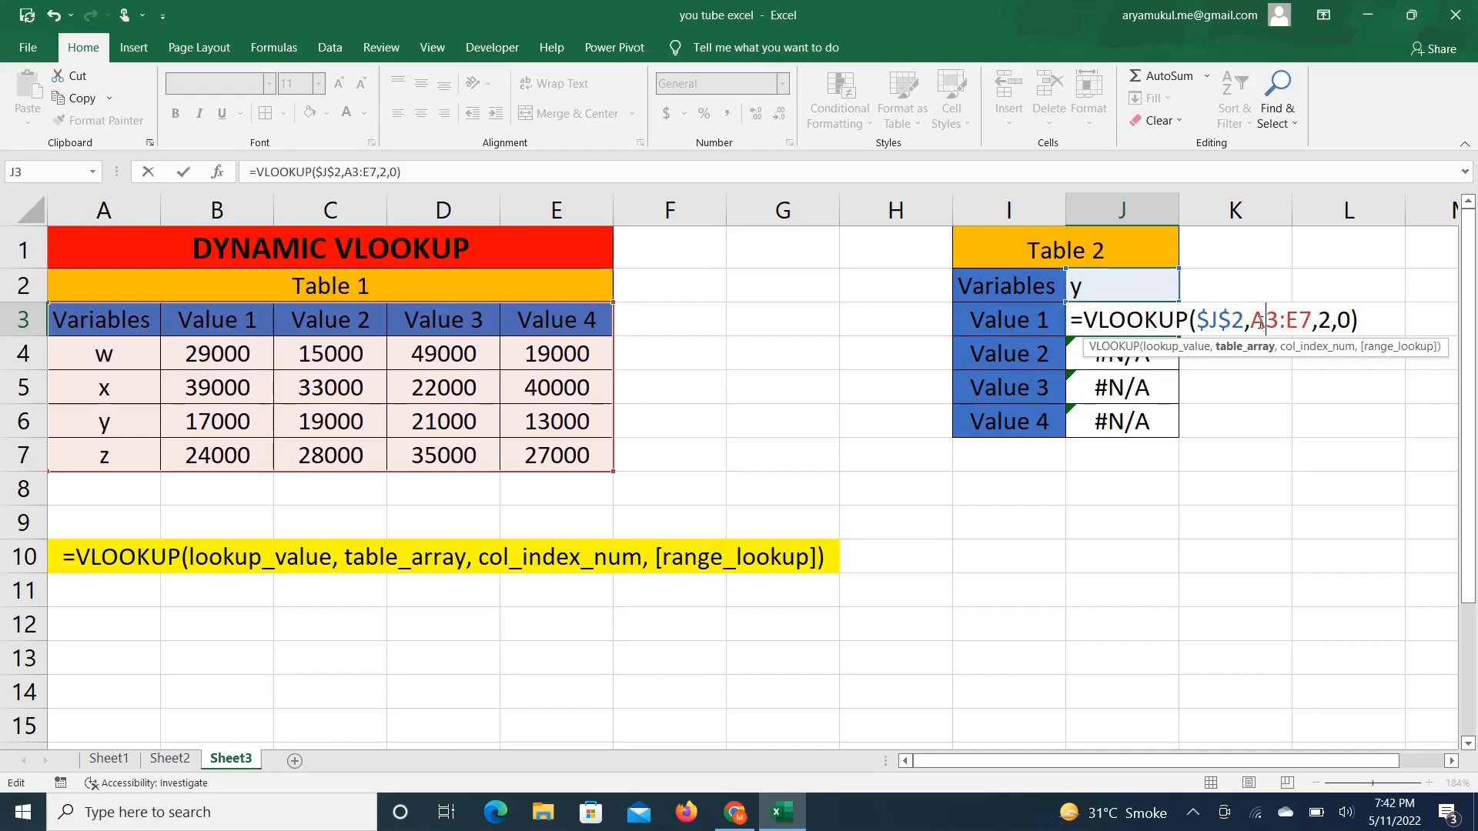
{"action": "left_click_drag", "start_coordinate": [1254, 321], "coordinate": [1312, 322]}
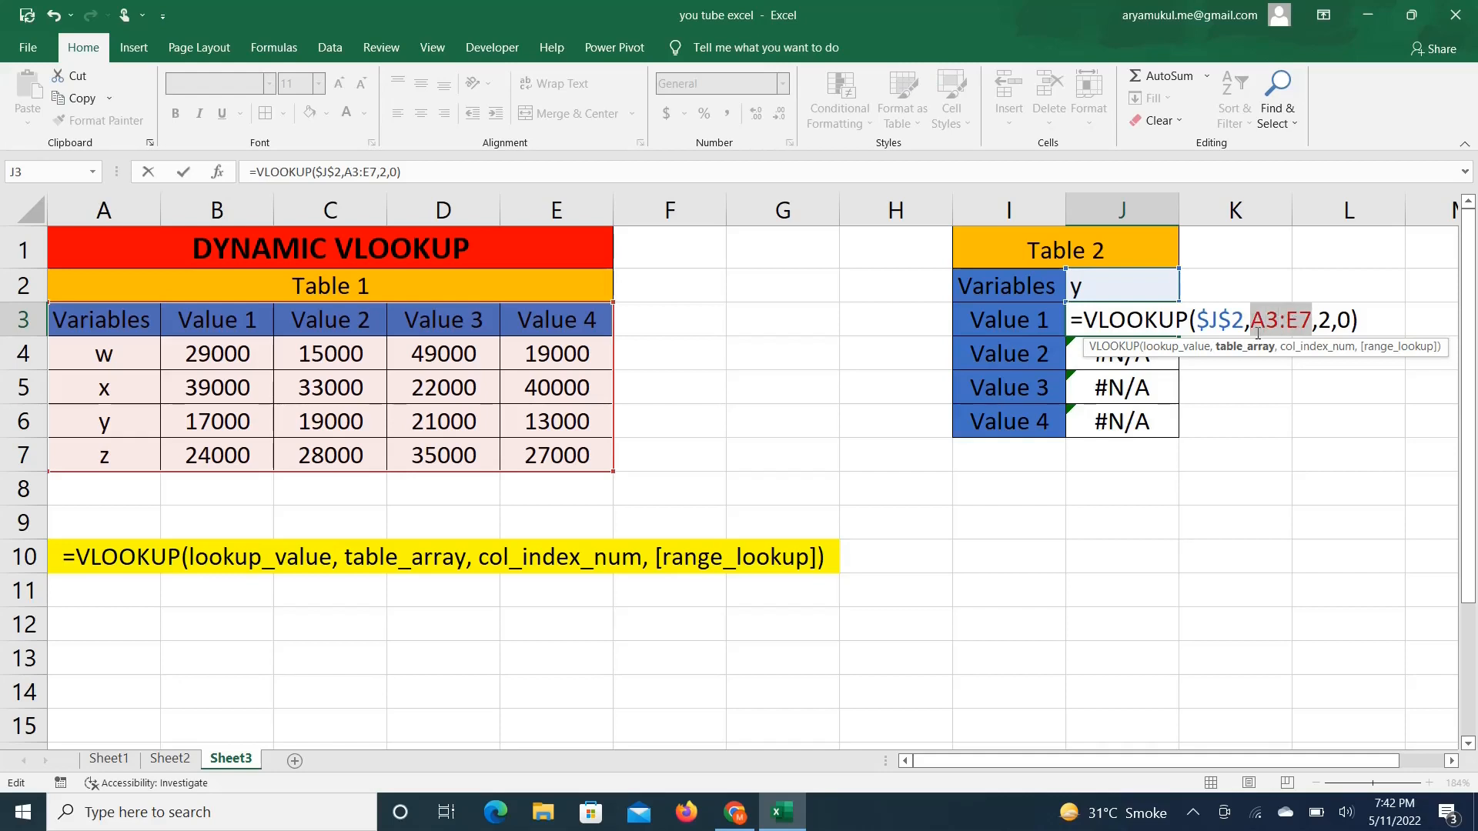
{"action": "key", "text": "F4"}
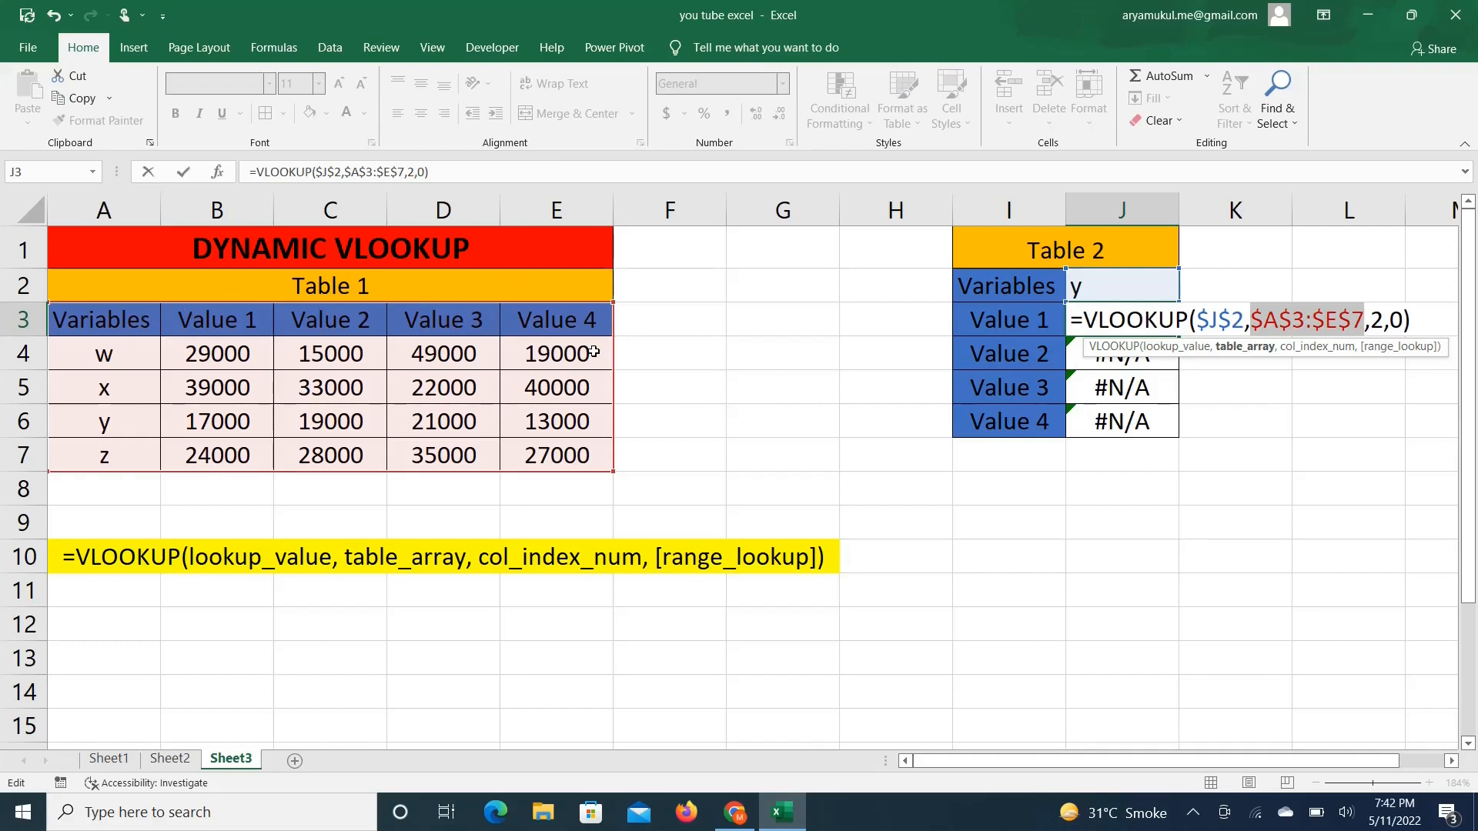
{"action": "left_click", "coordinate": [1383, 319]}
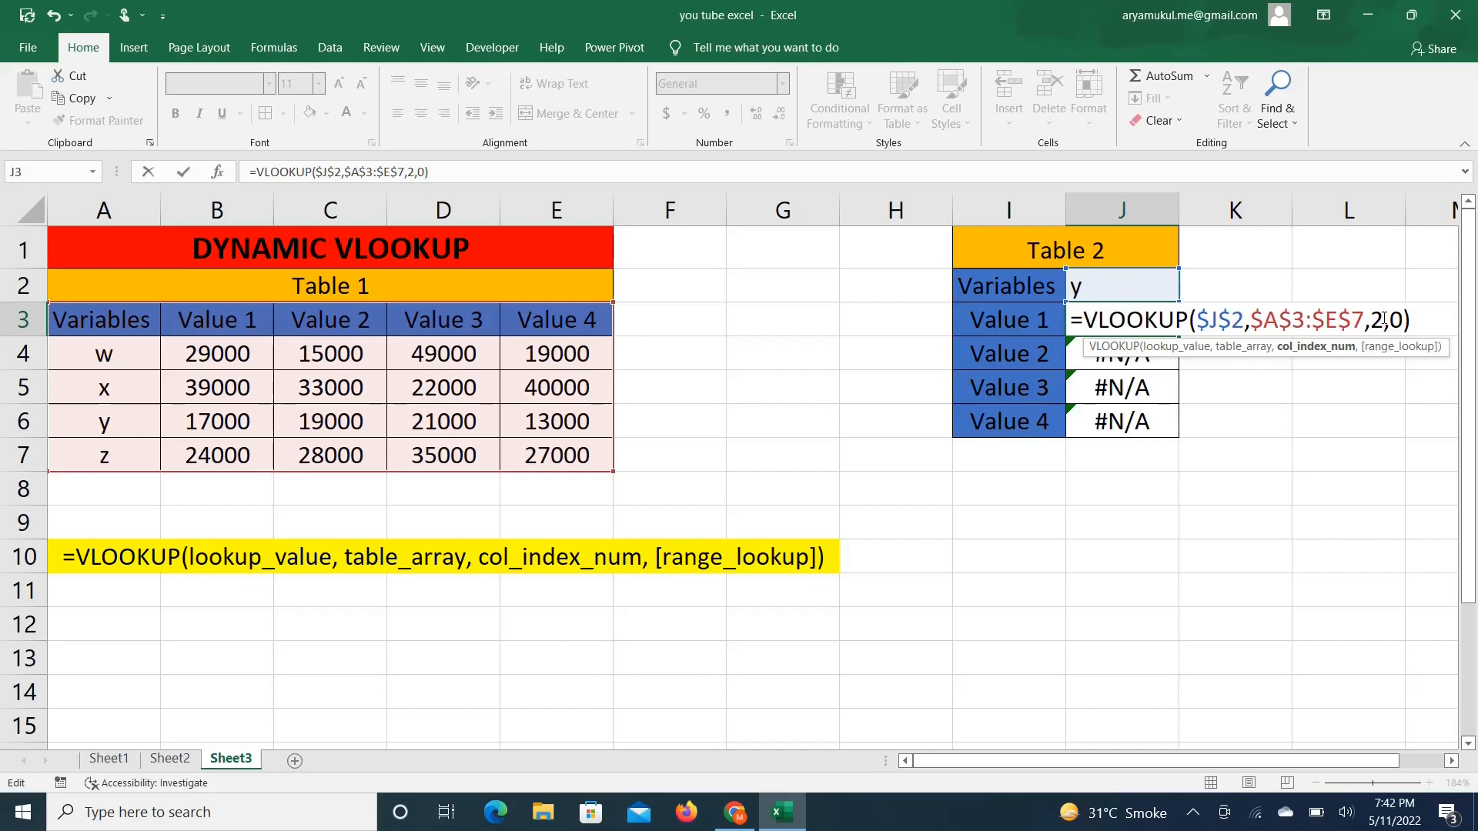
{"action": "key", "text": "Return"}
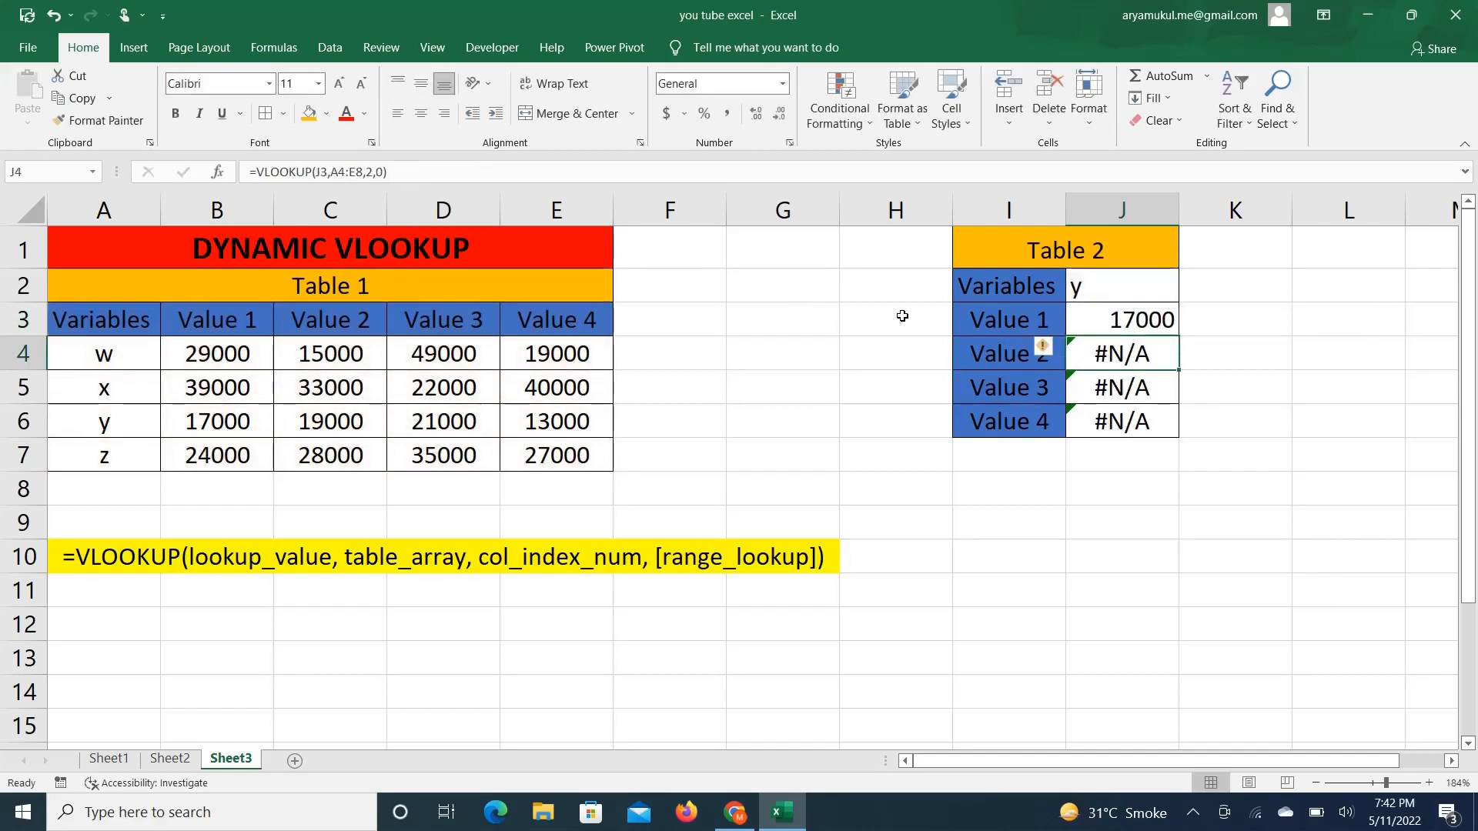
Test the ROW function by entering =ROW() in the empty cell G2.
{"action": "left_click", "coordinate": [767, 279]}
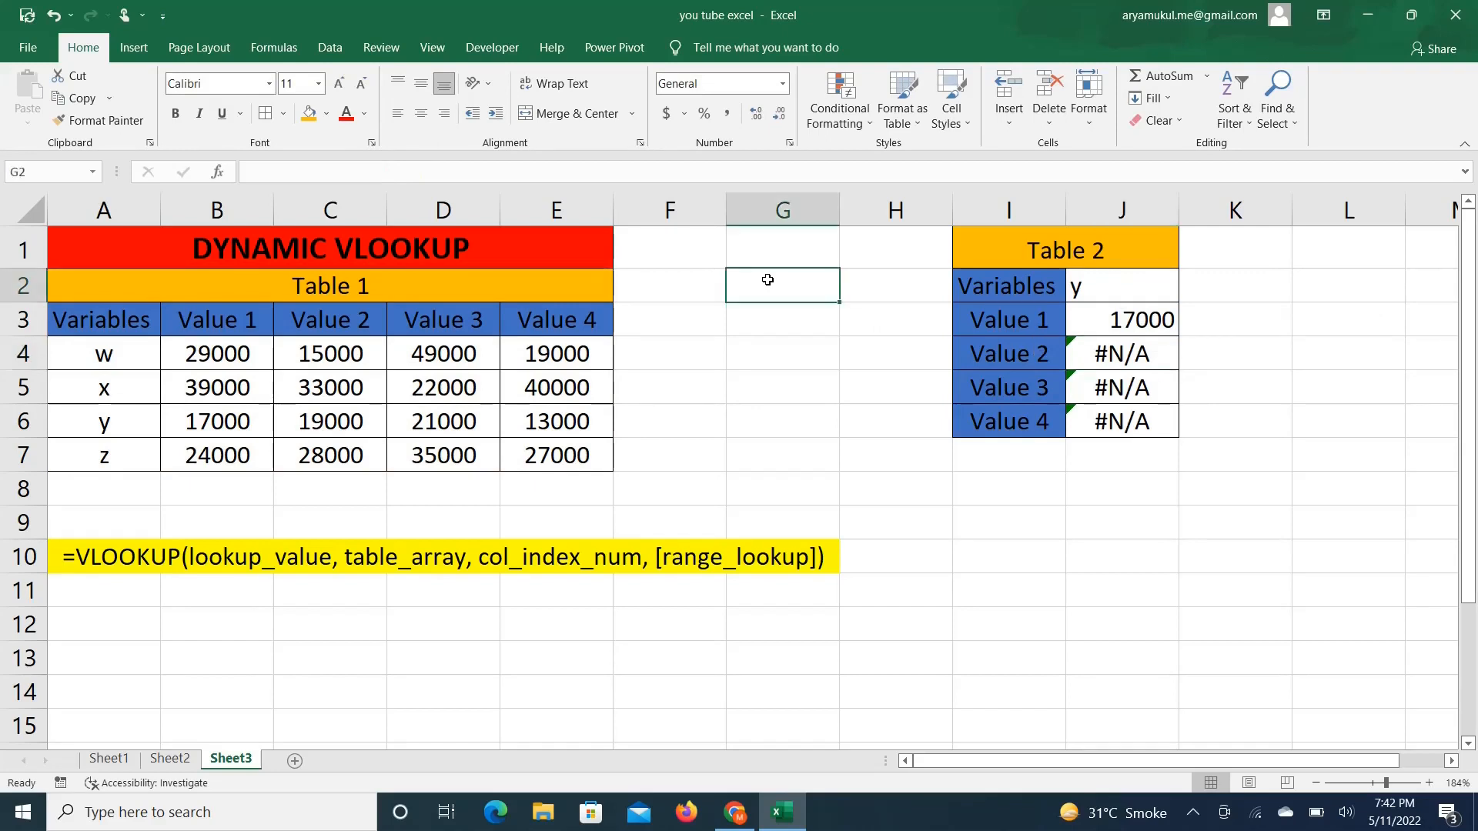
{"action": "type", "text": "=r"}
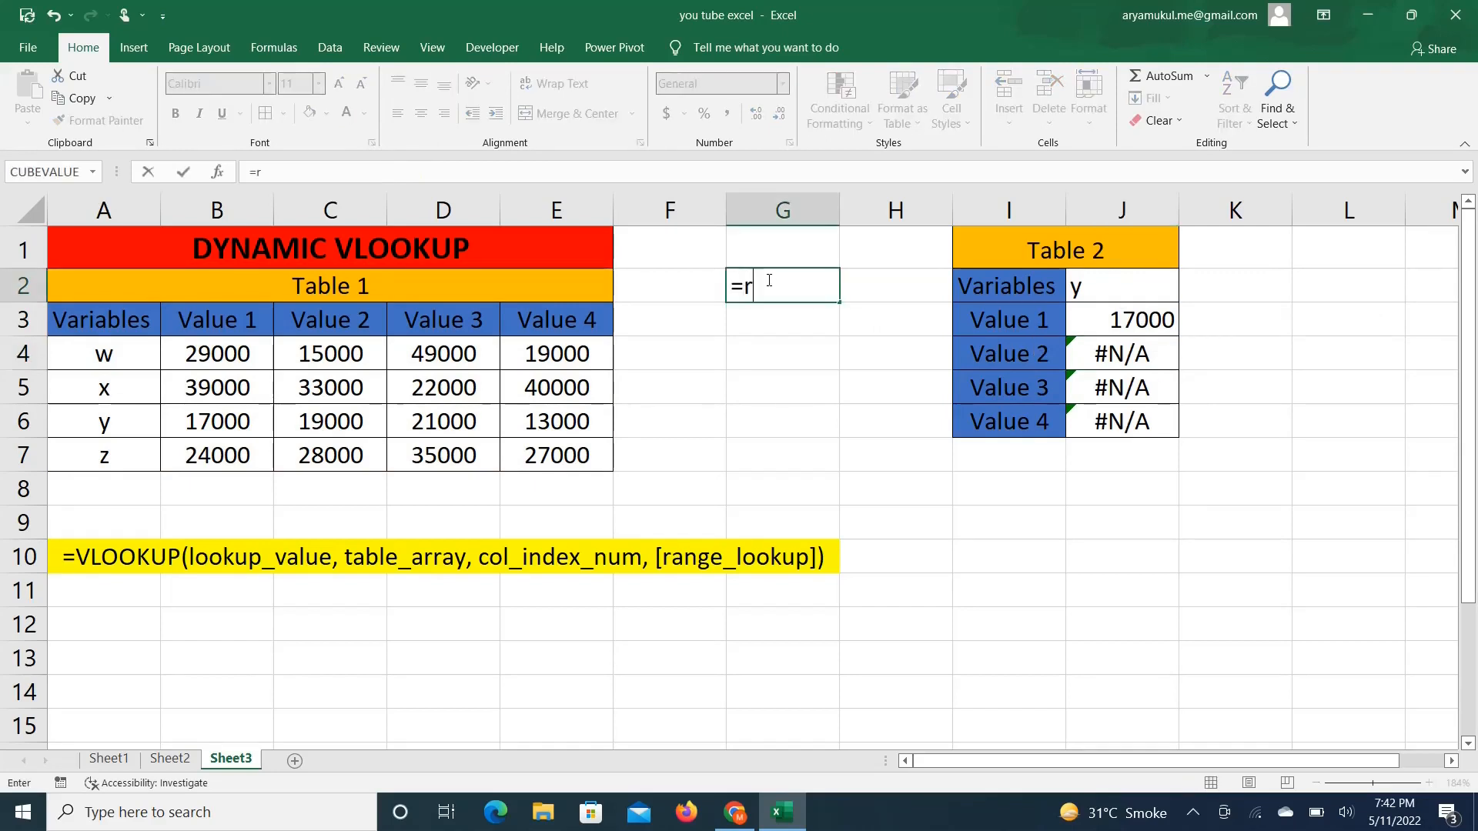
{"action": "type", "text": "ow"}
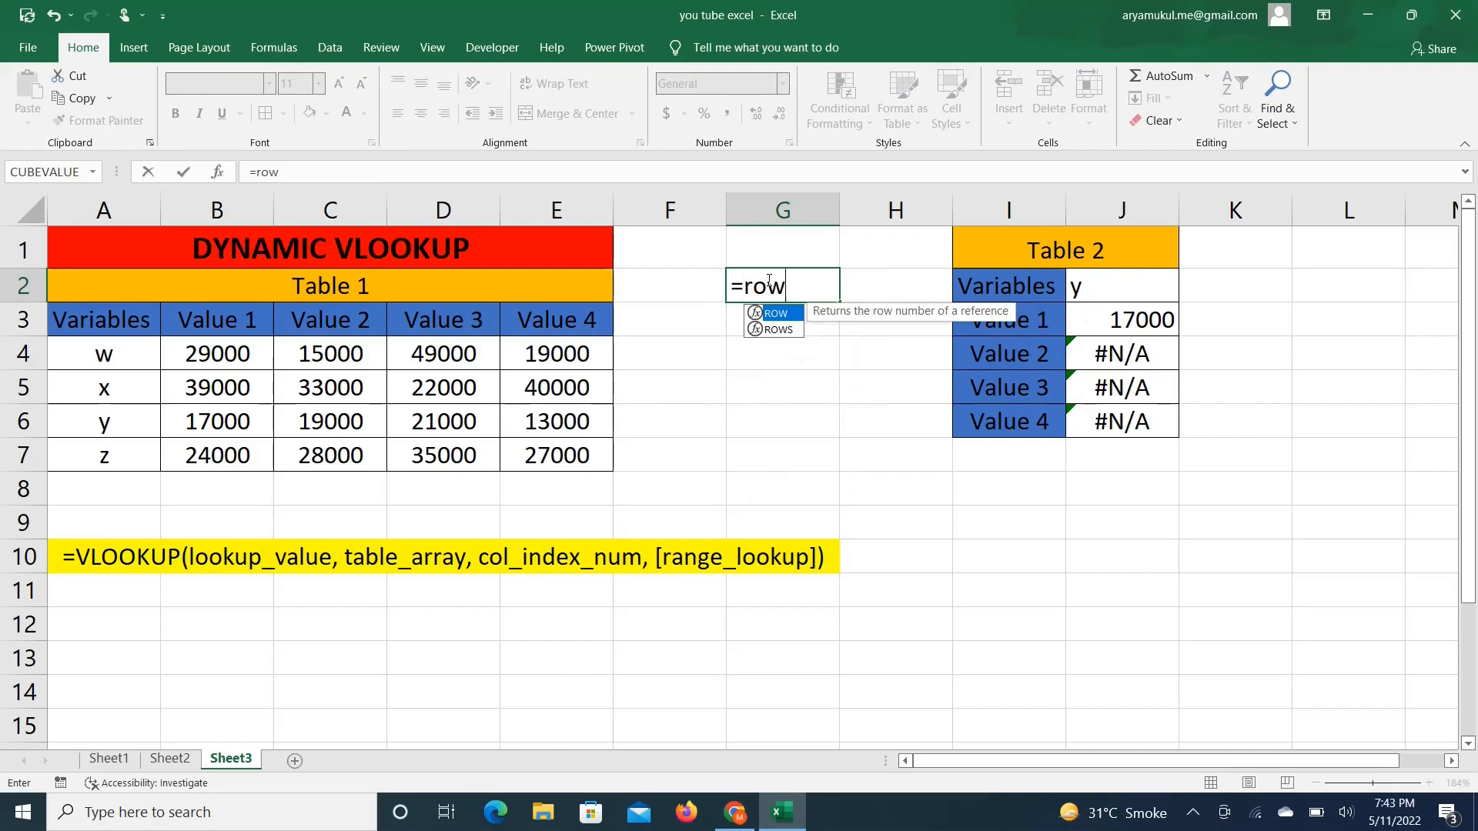
{"action": "key", "text": "Tab"}
{"action": "type", "text": ")"}
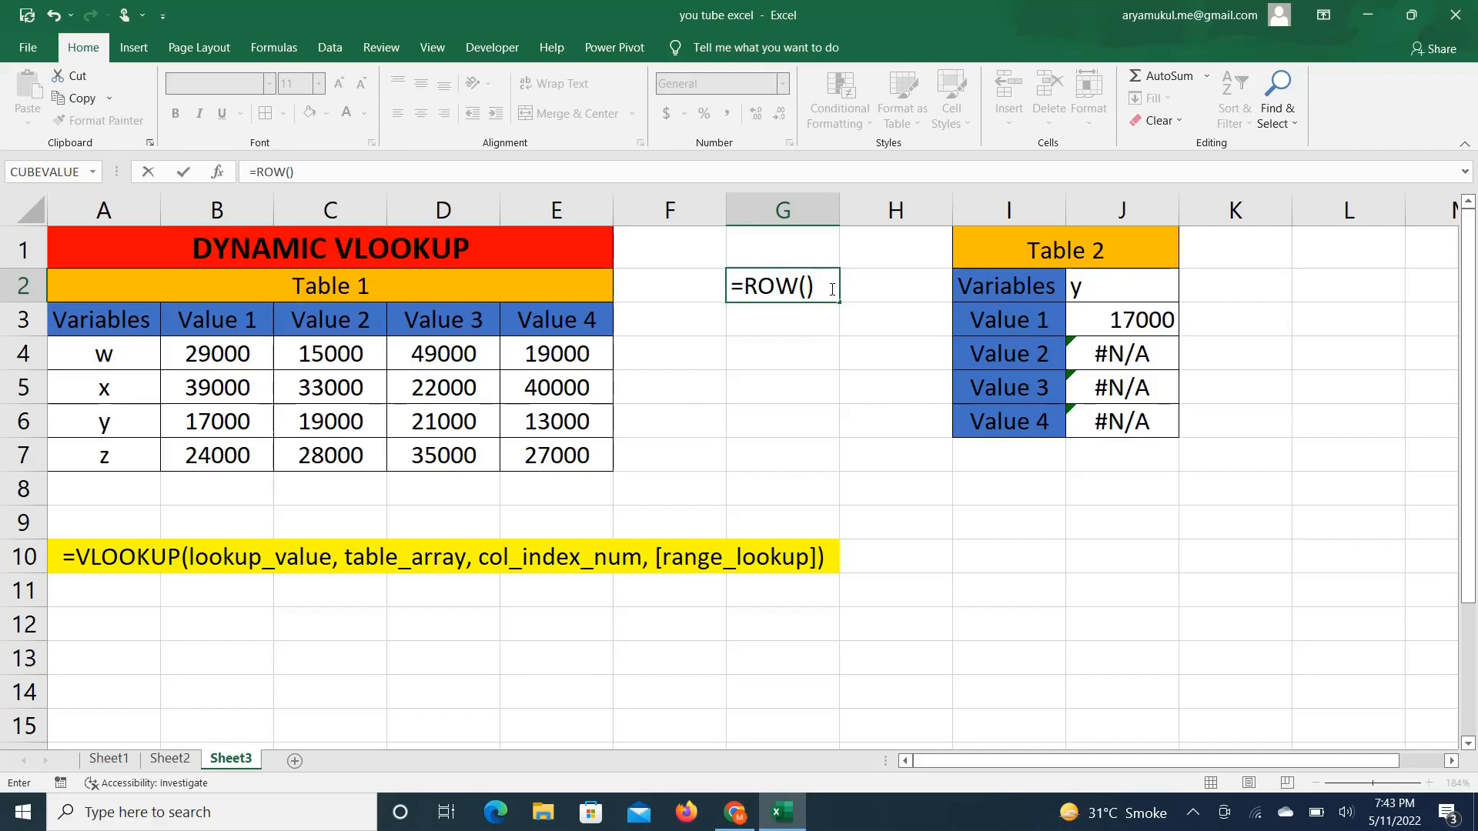
{"action": "key", "text": "Return"}
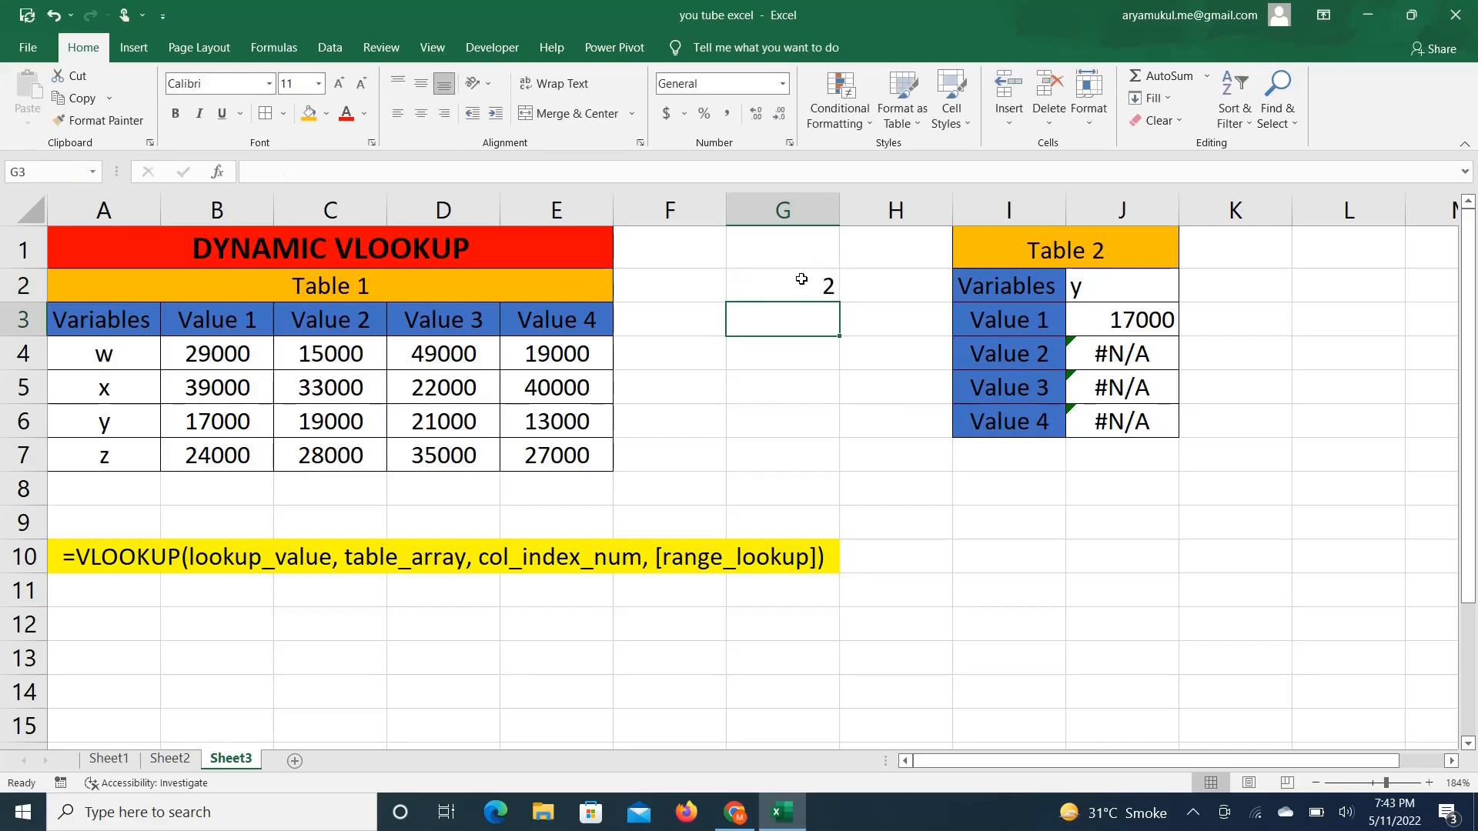
{"action": "left_click", "coordinate": [801, 279]}
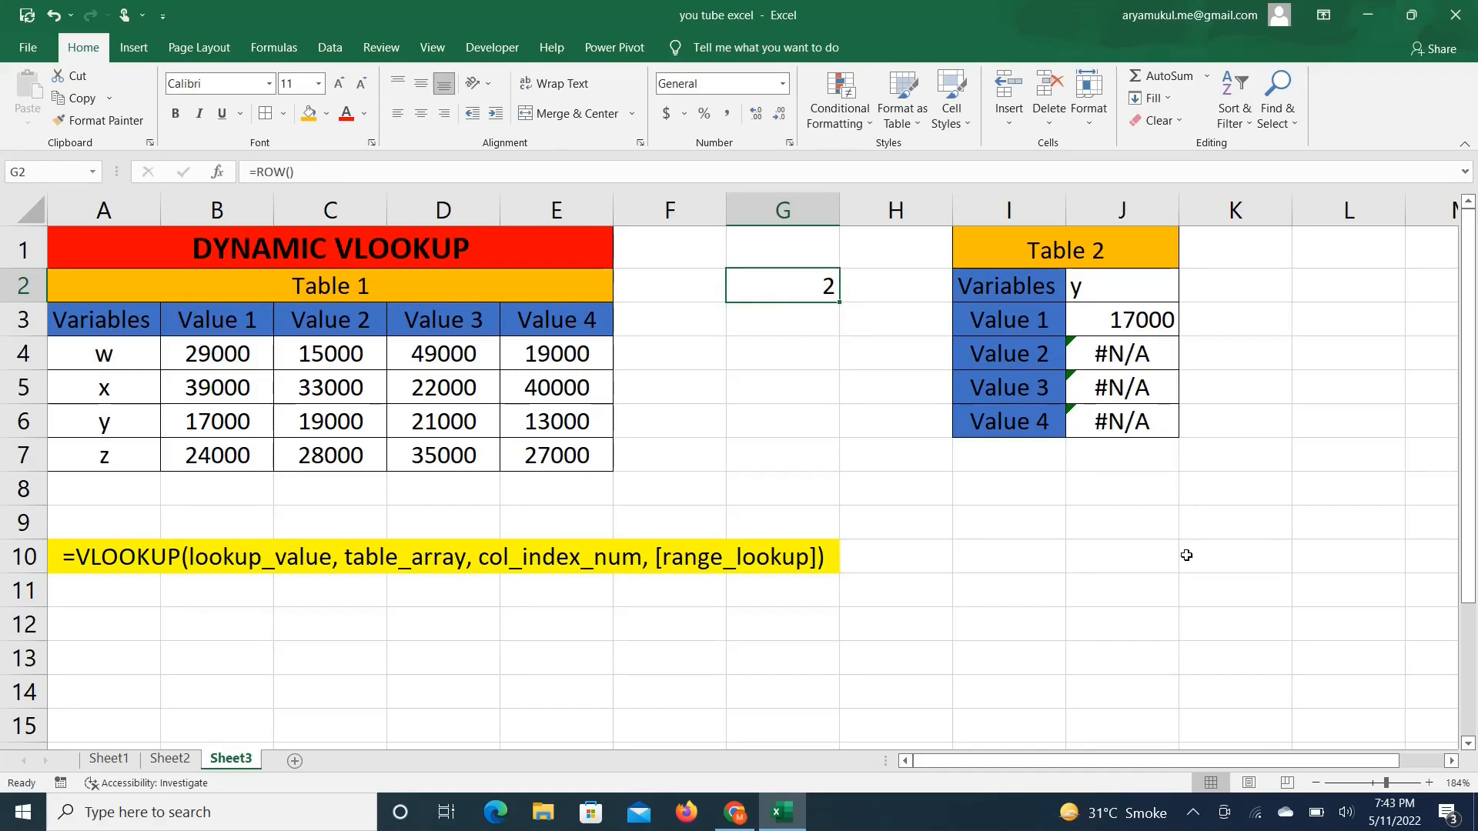
Test =ROW() in I11 against that cell's row number and clear the cell.
{"action": "left_click", "coordinate": [1001, 590]}
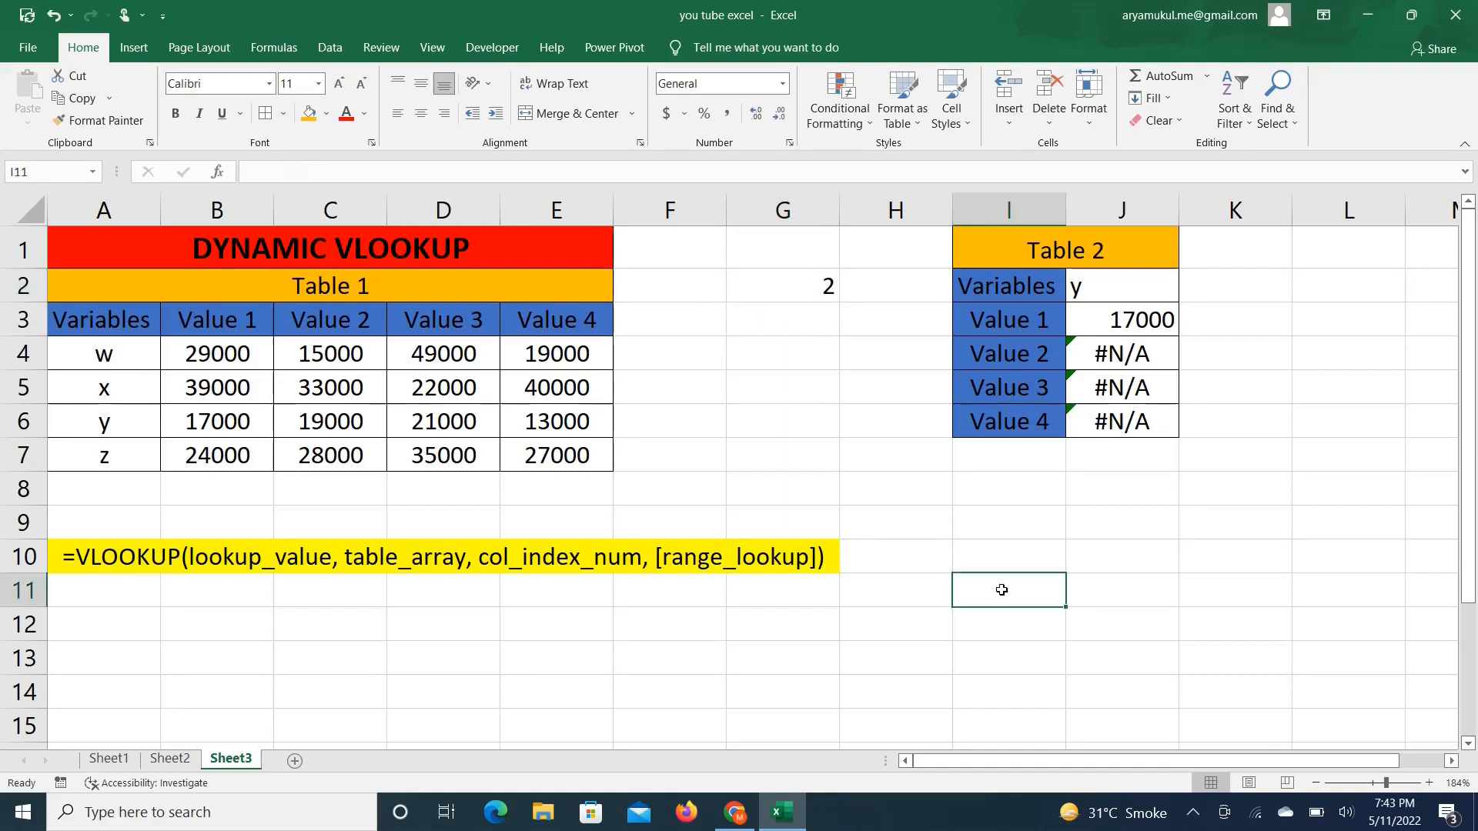
{"action": "type", "text": "=row"}
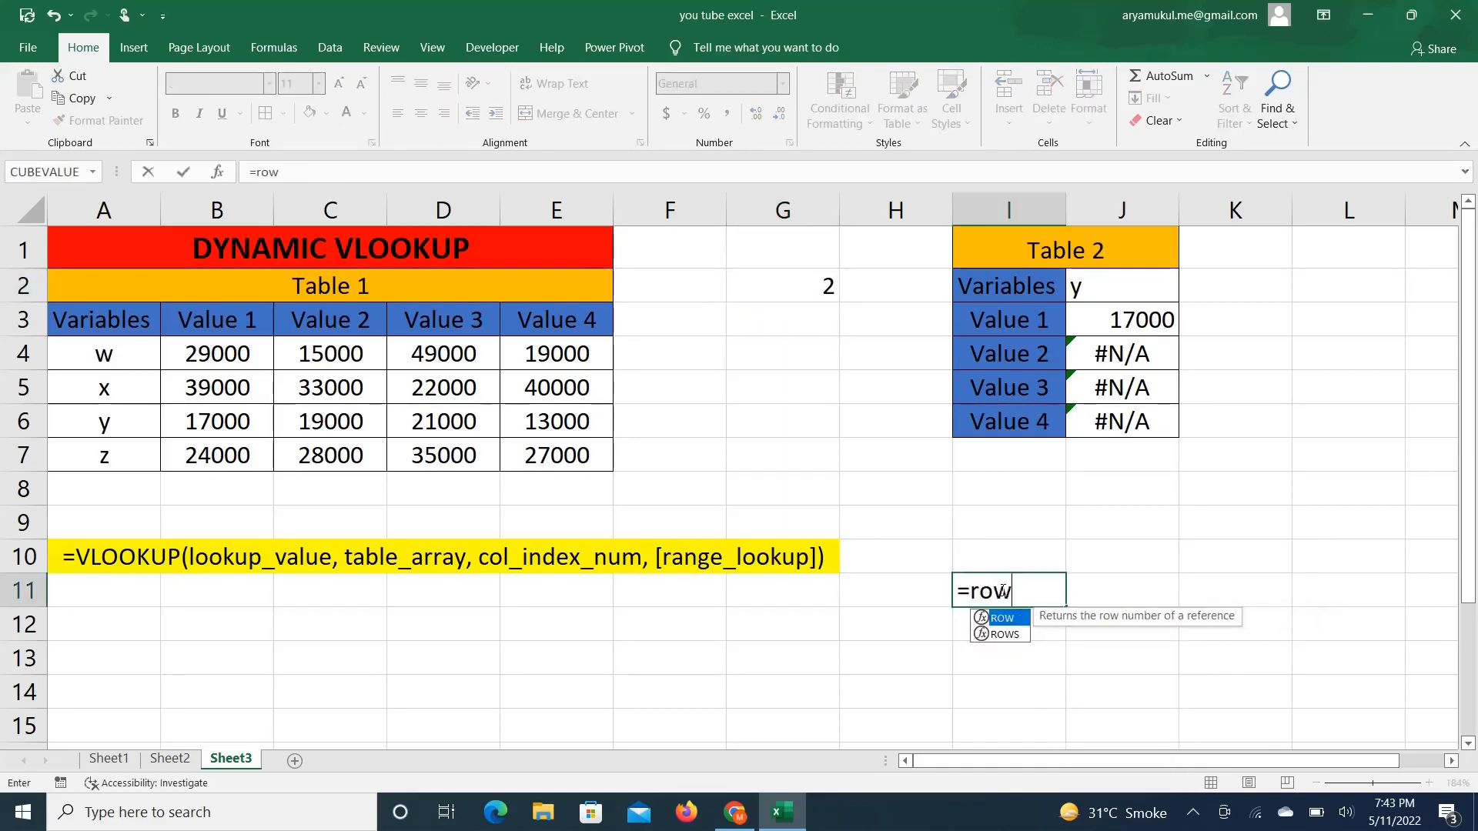
{"action": "key", "text": "Tab"}
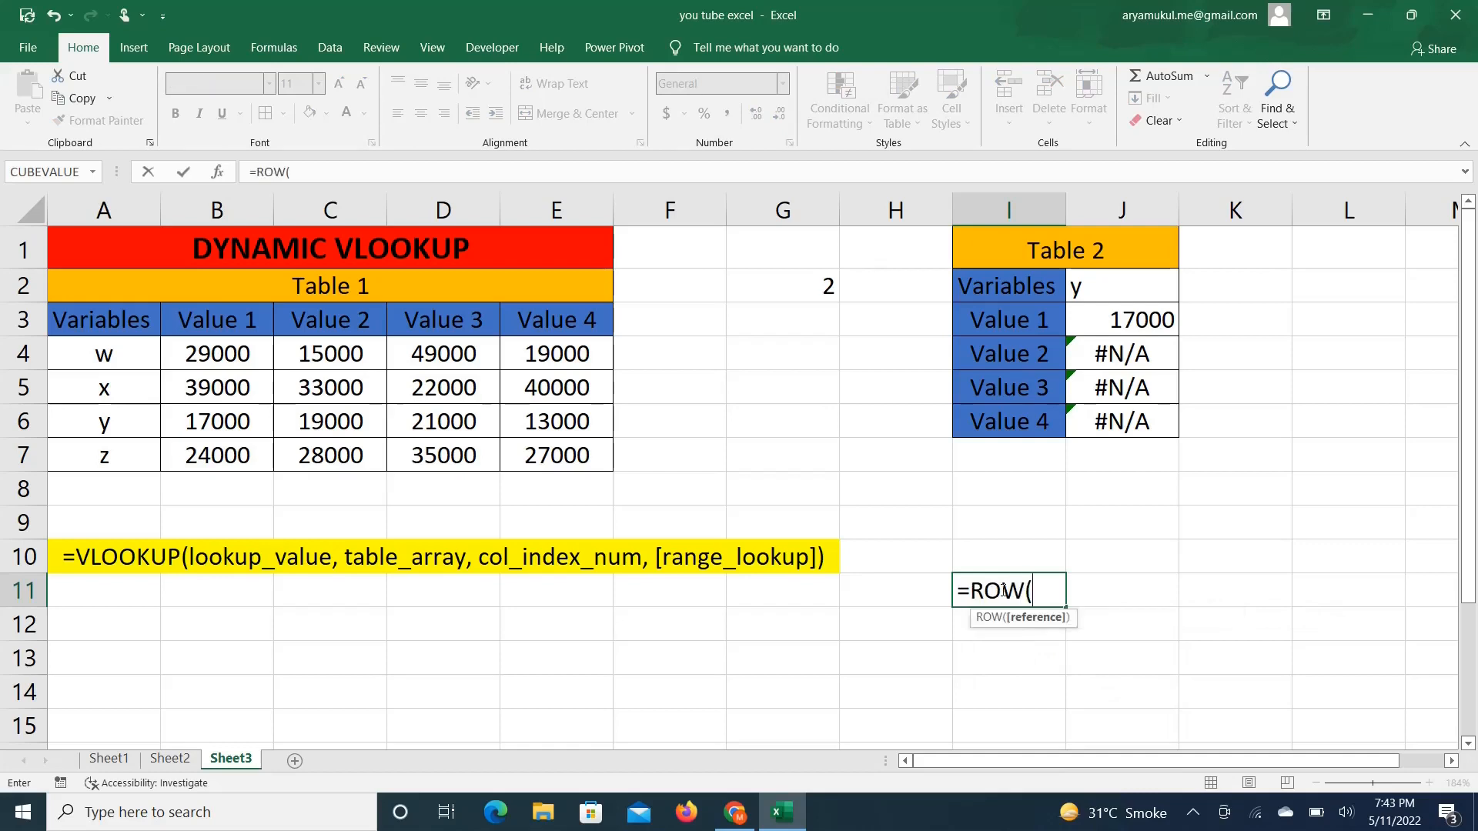
{"action": "type", "text": ")"}
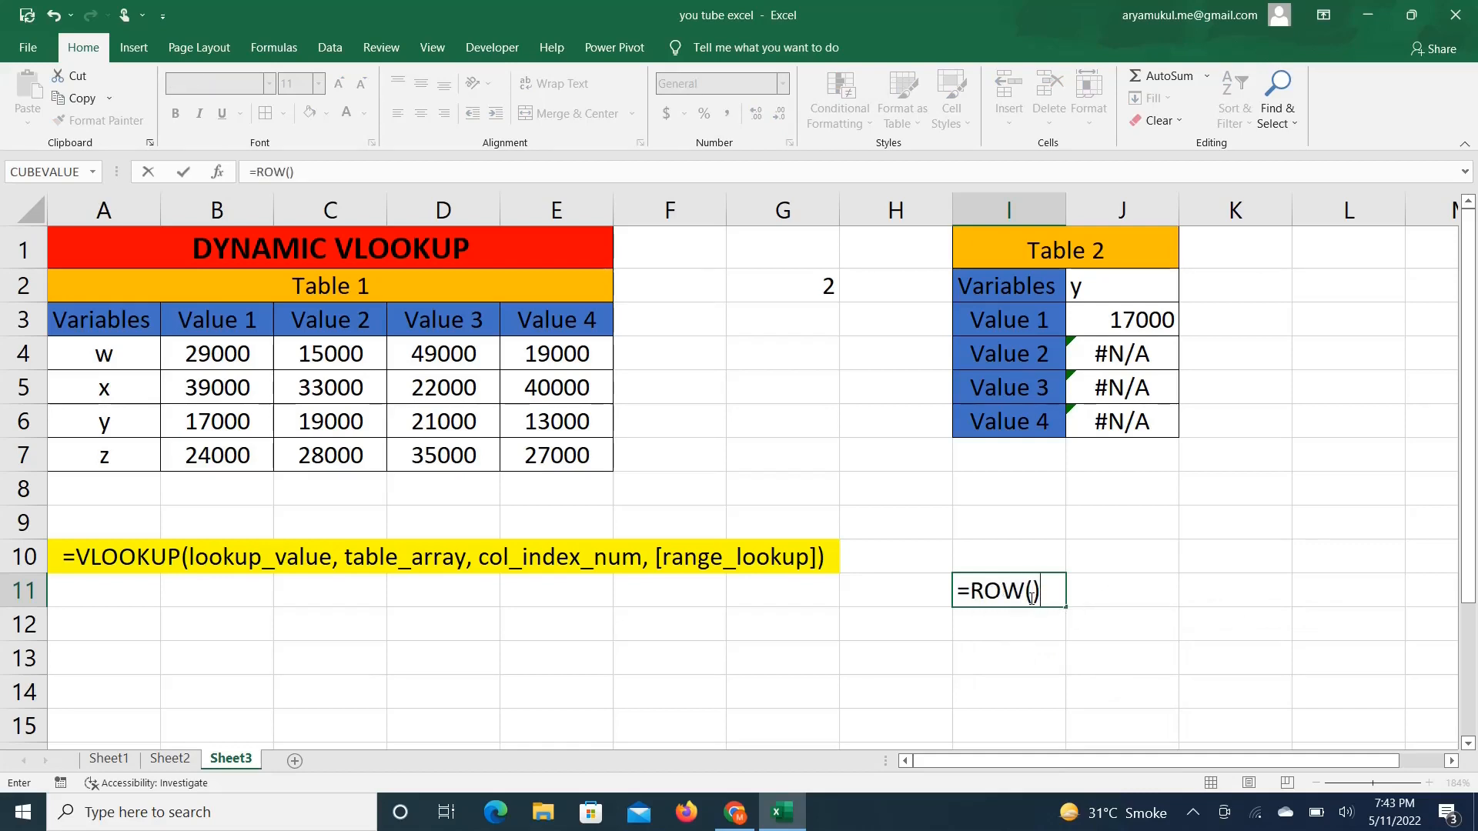
{"action": "key", "text": "Return"}
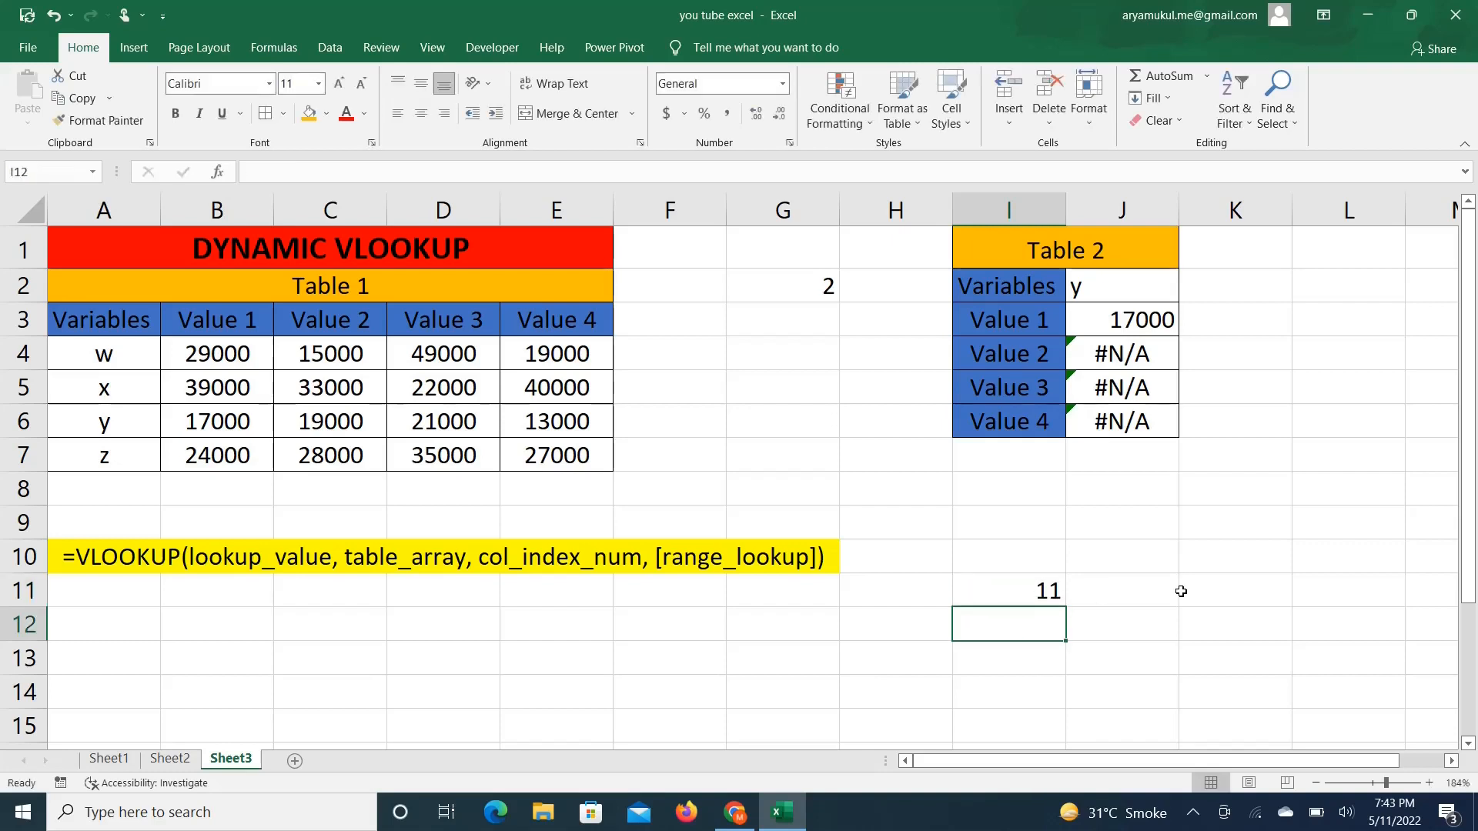
{"action": "left_click", "coordinate": [1017, 587]}
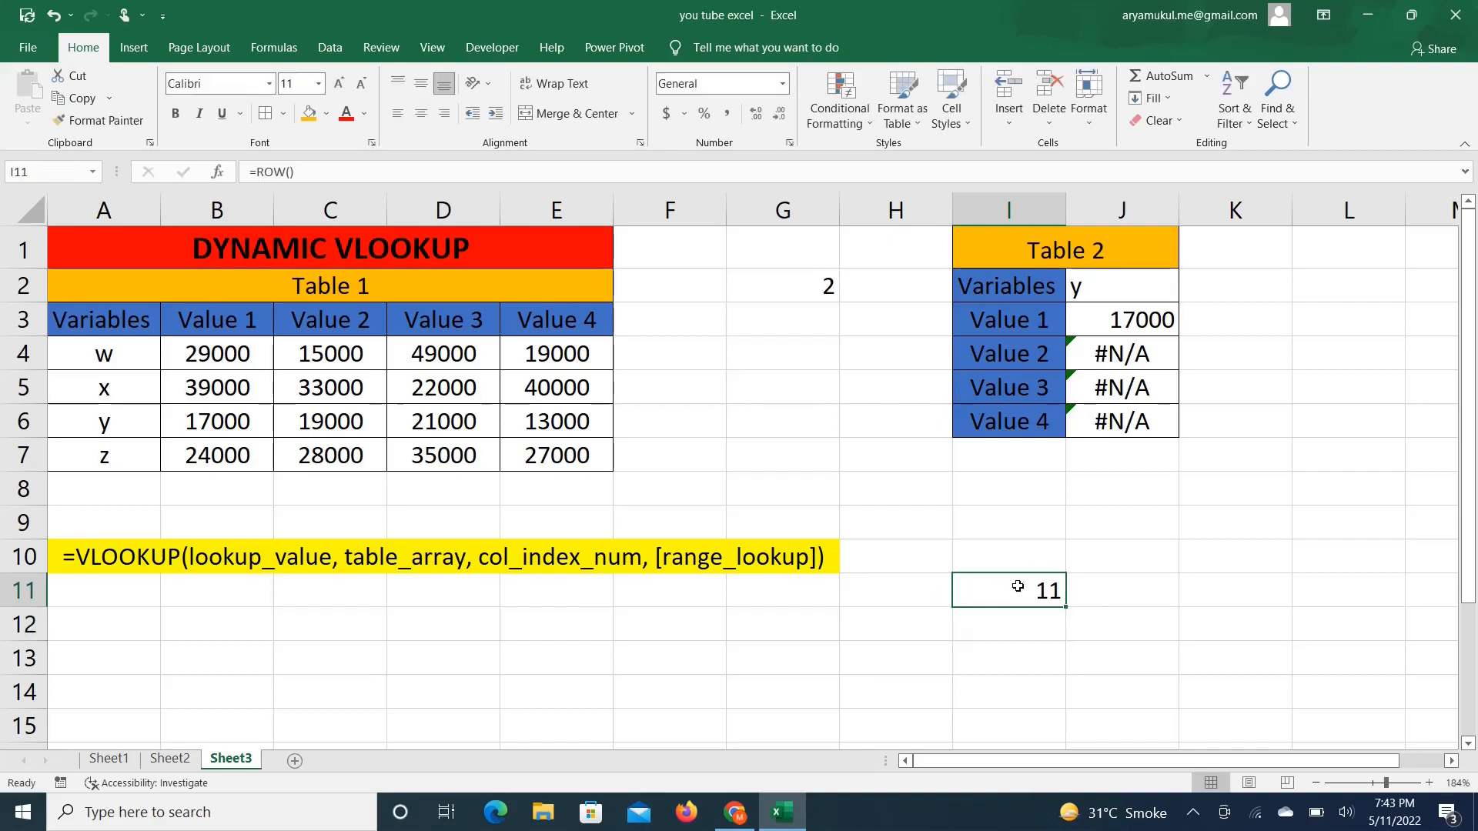
{"action": "left_click", "coordinate": [31, 594]}
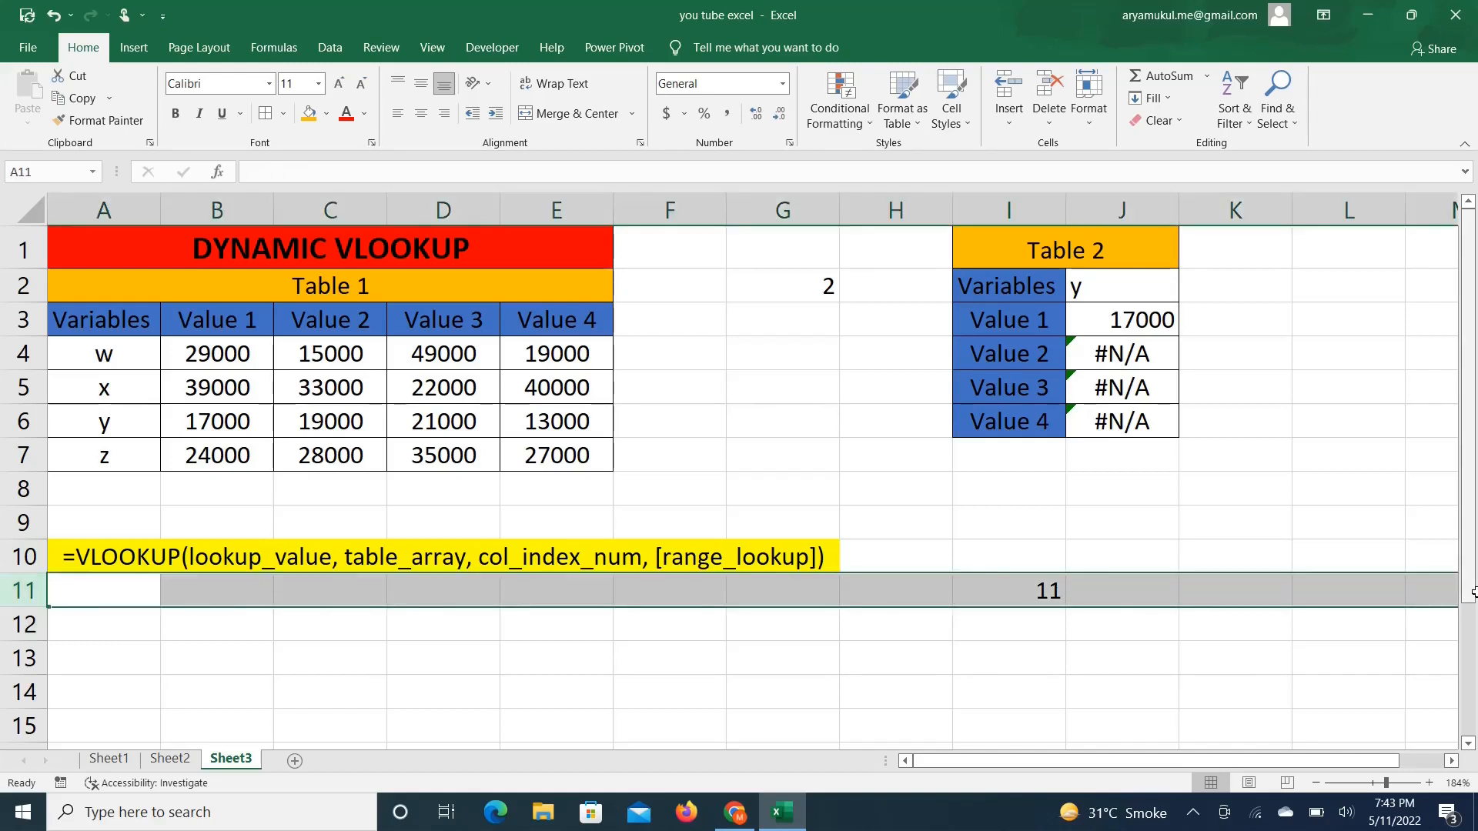
{"action": "left_click", "coordinate": [1051, 591]}
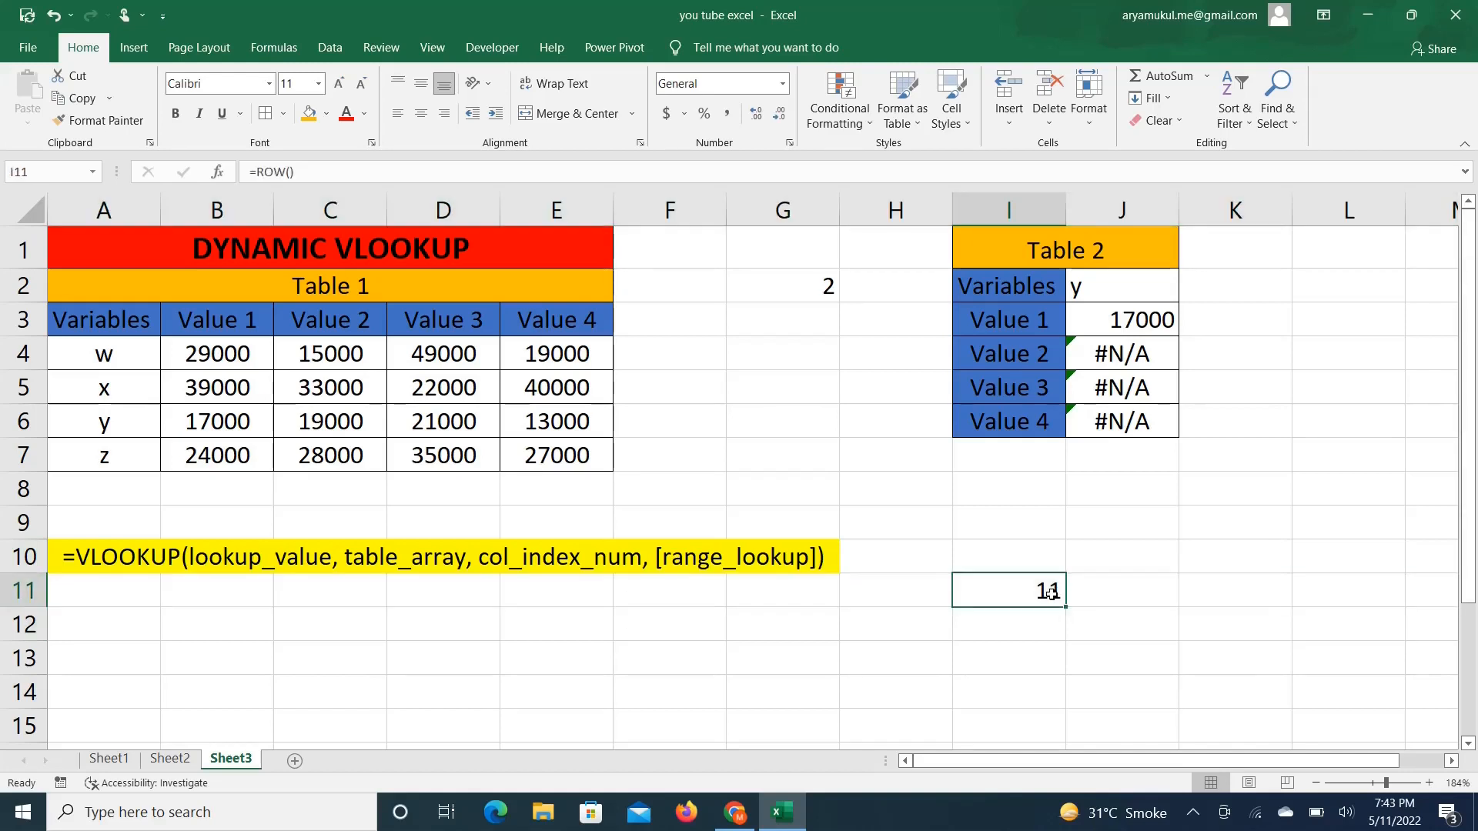
Clear G2 and enter =ROW() in it again, keeping the cell selected.
{"action": "left_click", "coordinate": [805, 284]}
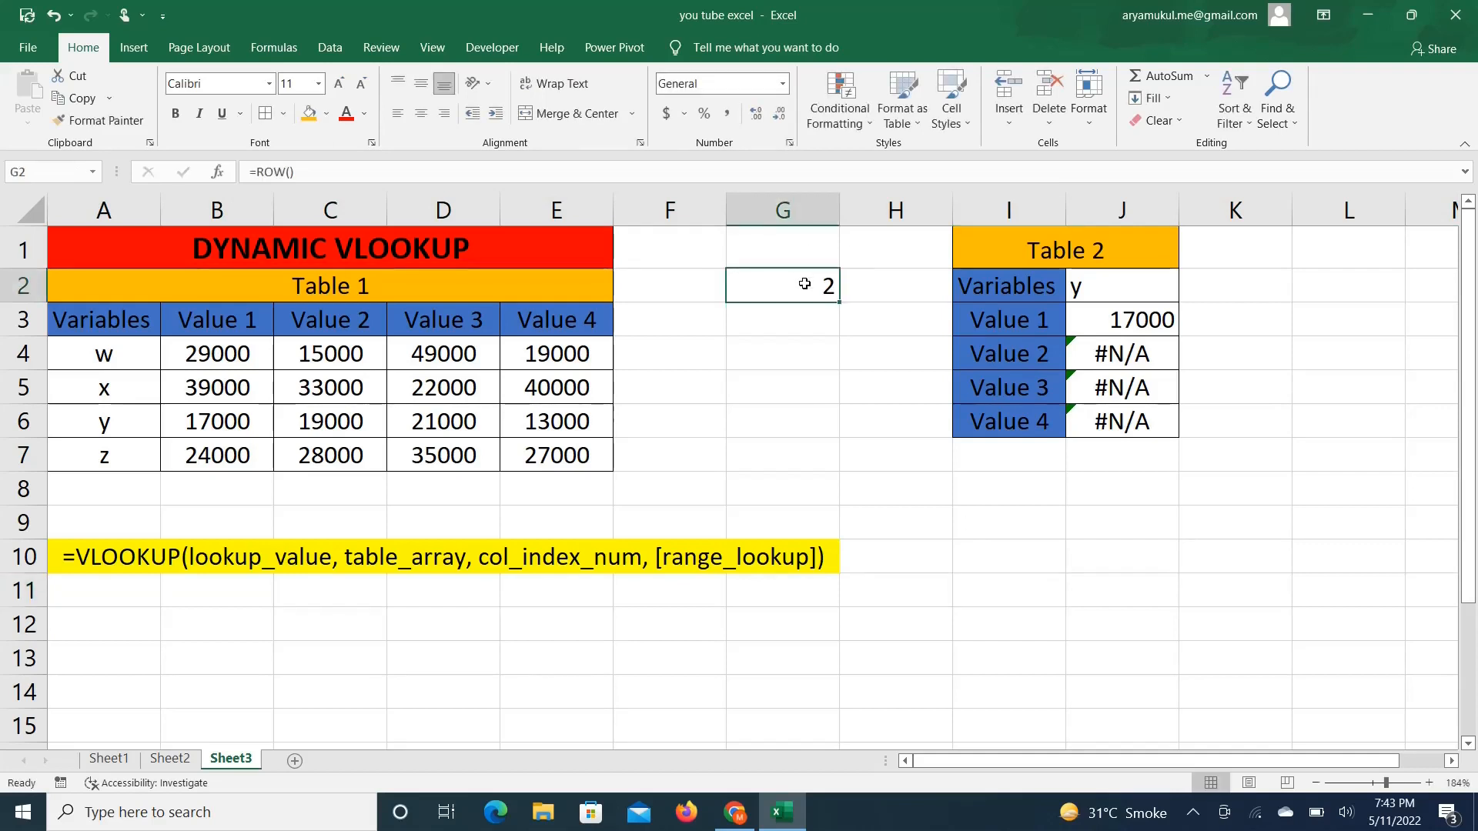
{"action": "key", "text": "Delete"}
{"action": "type", "text": "ro"}
{"action": "key", "text": "BackSpace"}
{"action": "key", "text": "BackSpace"}
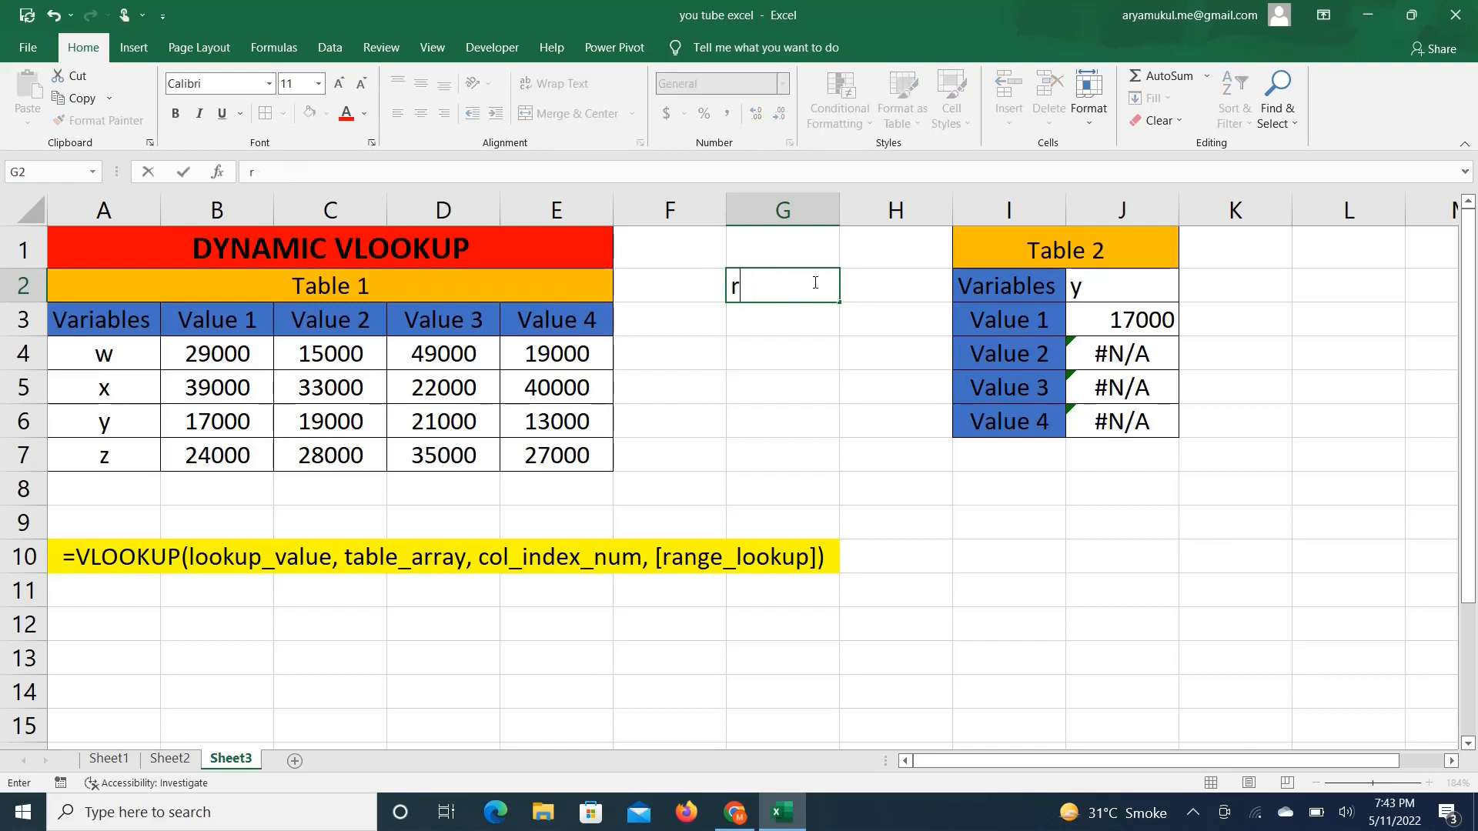
{"action": "type", "text": "=ro"}
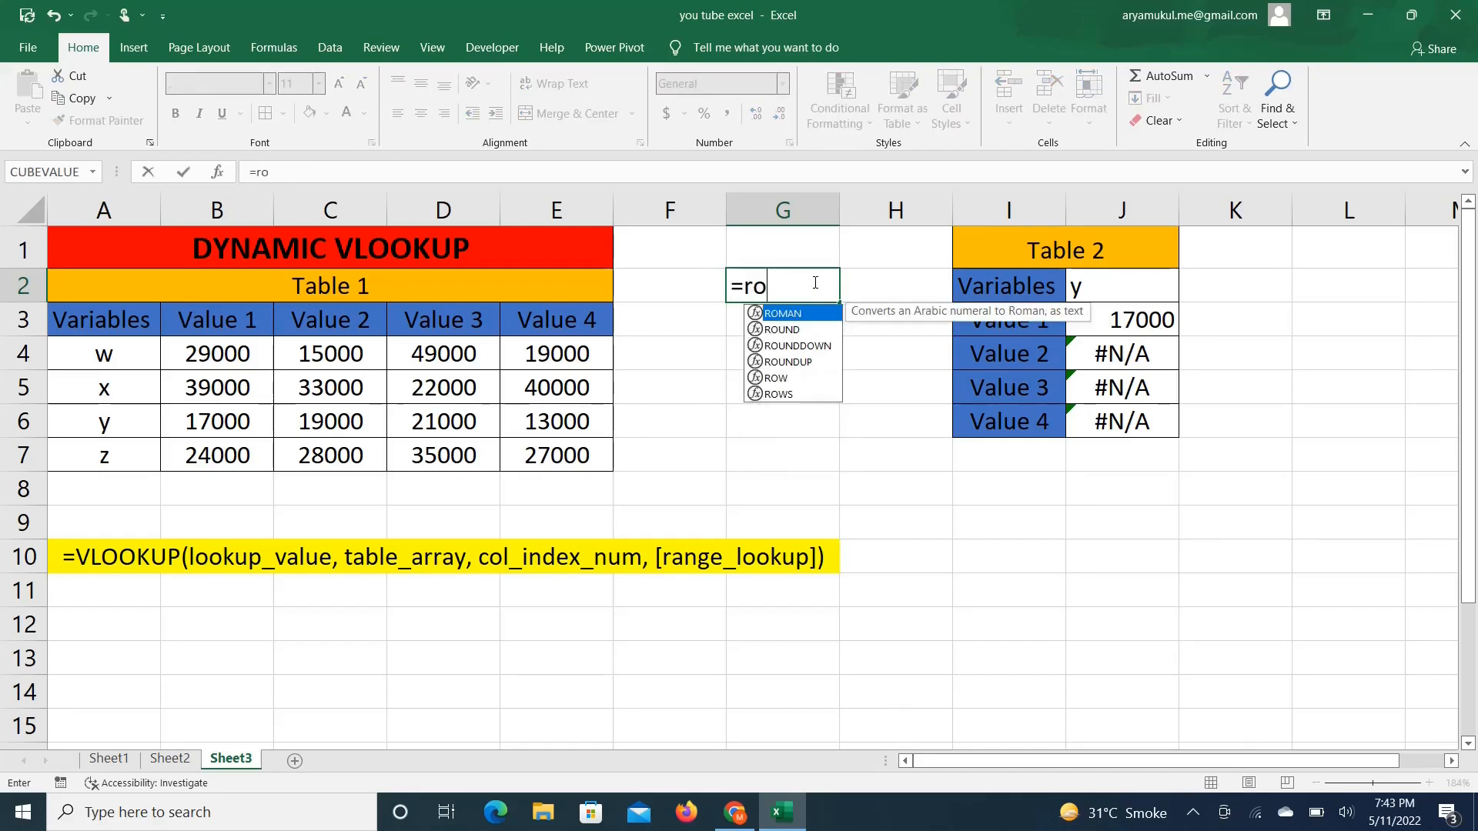
{"action": "type", "text": "w"}
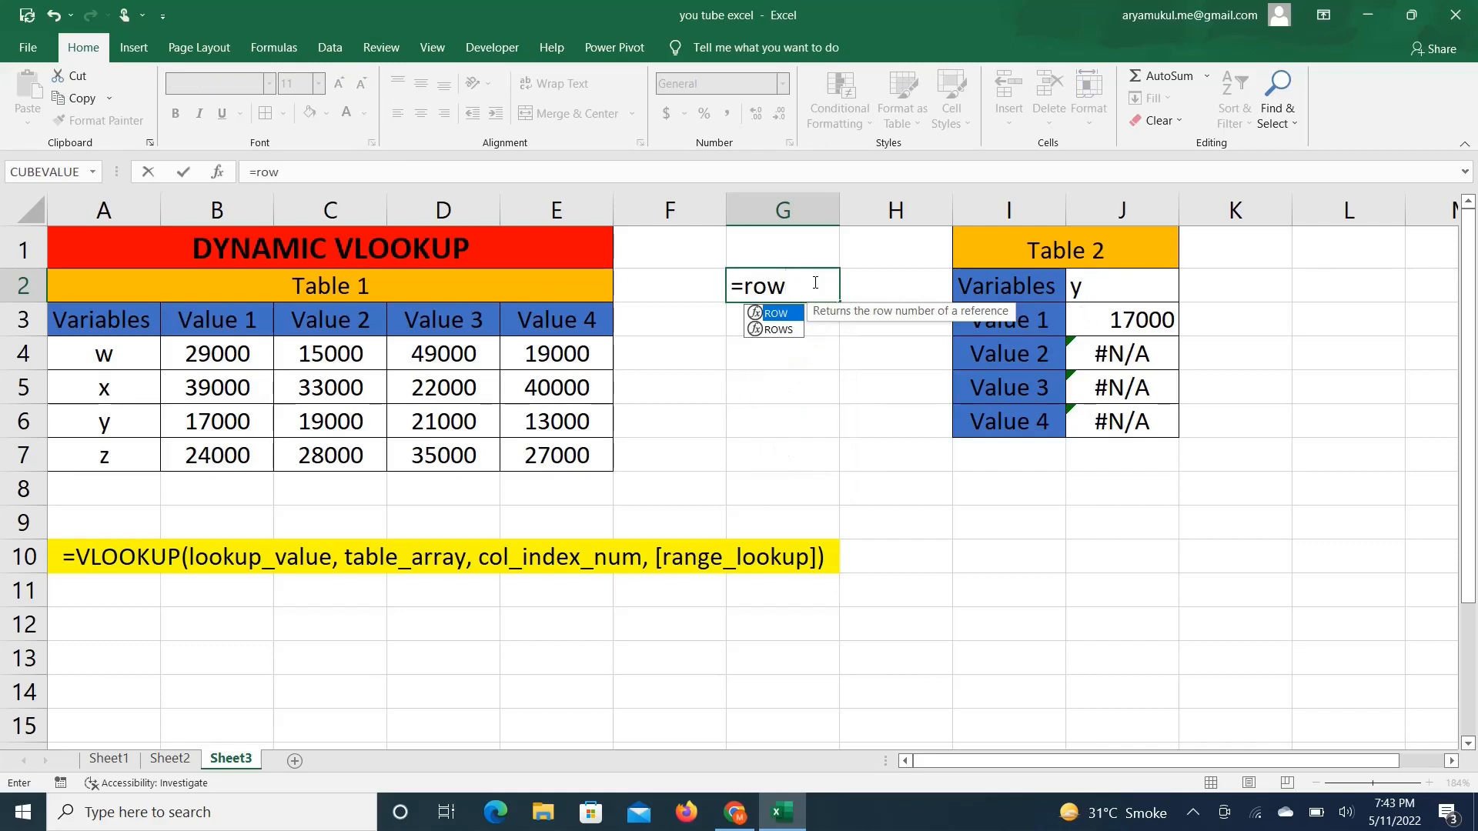
{"action": "key", "text": "Tab"}
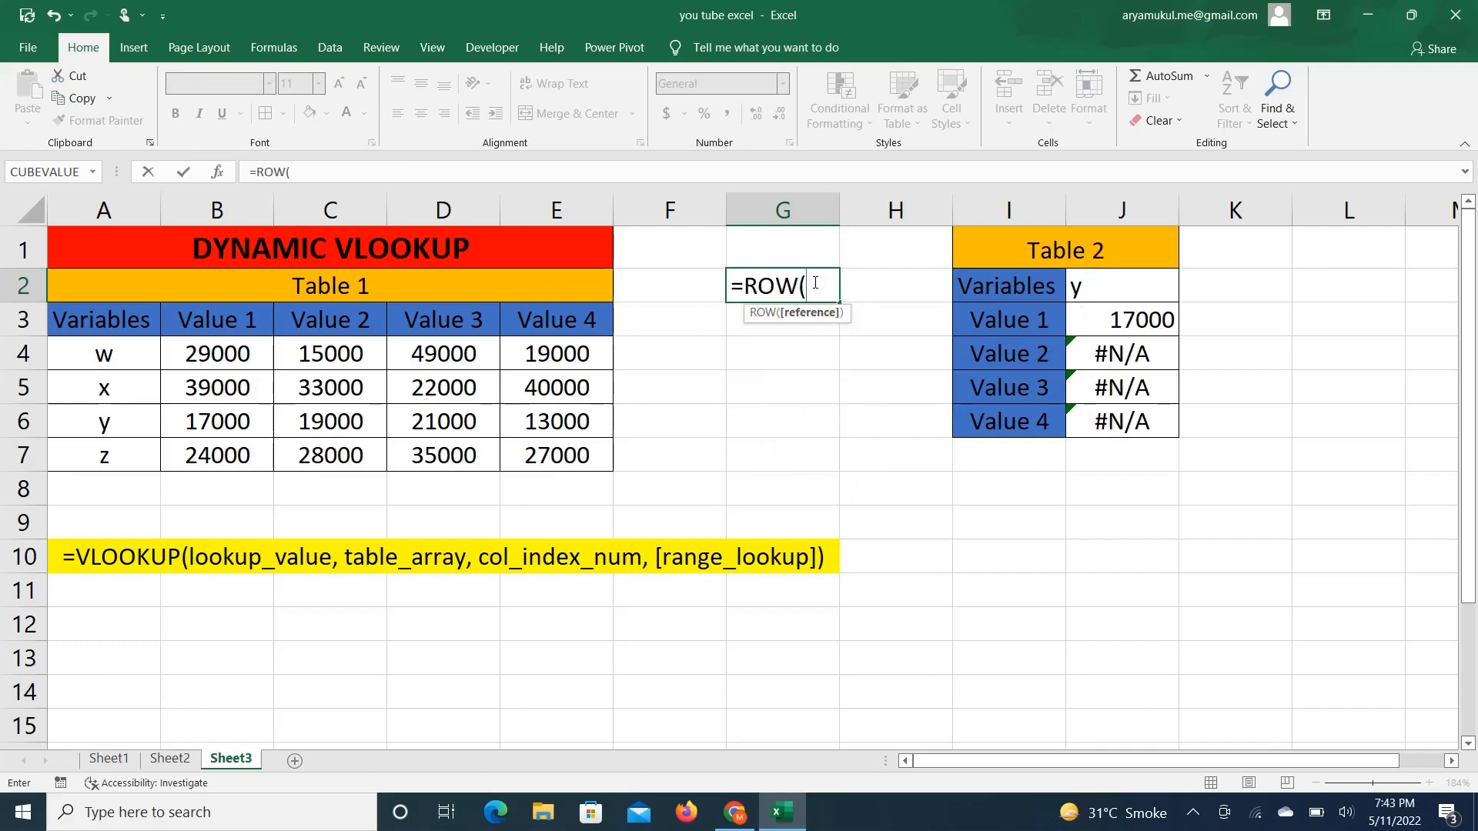
{"action": "type", "text": ")"}
{"action": "key", "text": "ctrl+Return"}
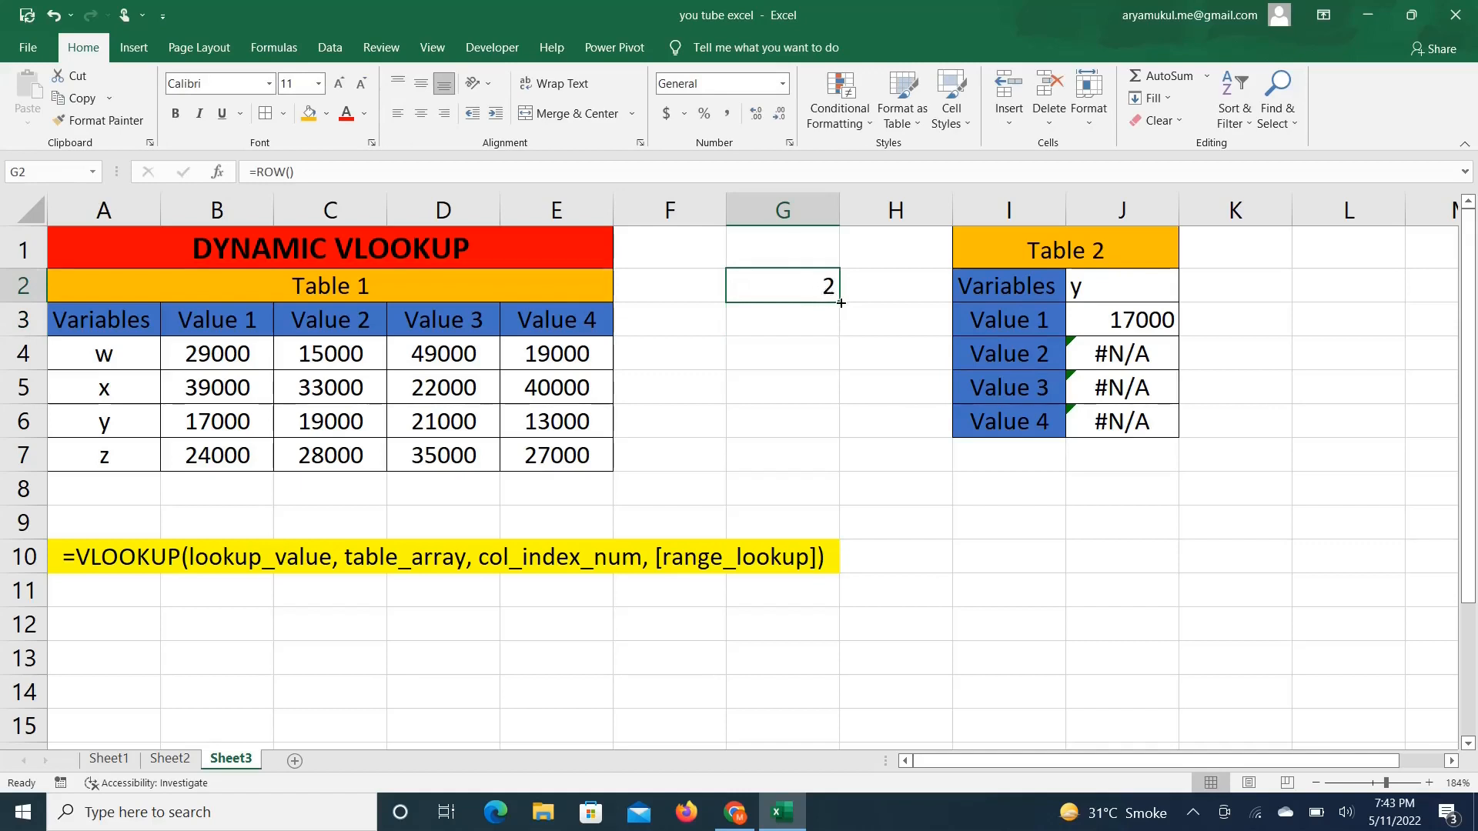
Copy the ROW formula from G2 down through G7 and clear these test cells.
{"action": "left_click_drag", "start_coordinate": [840, 304], "coordinate": [840, 459]}
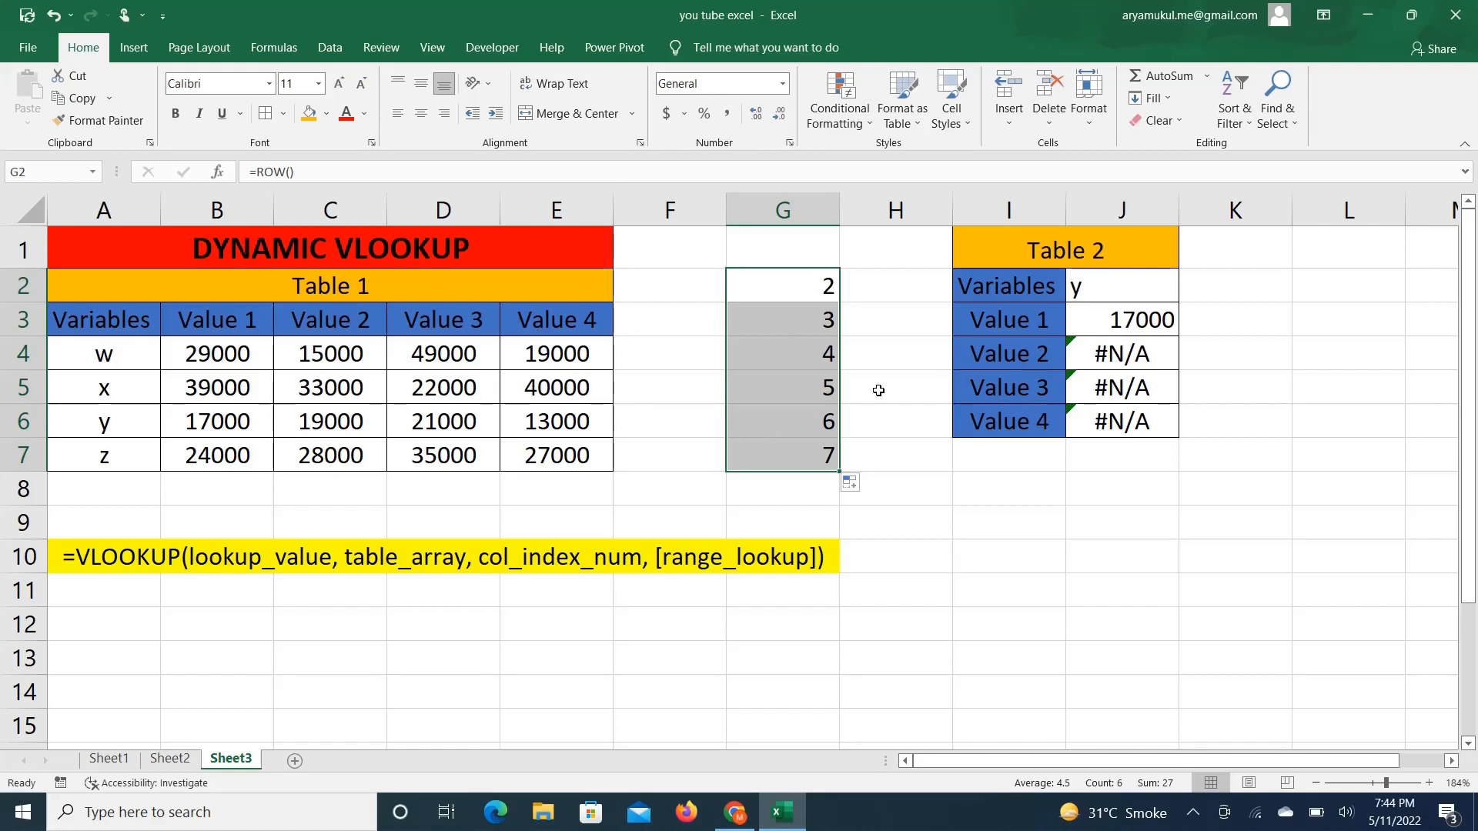
{"action": "key", "text": "Delete"}
{"action": "left_click", "coordinate": [1002, 556]}
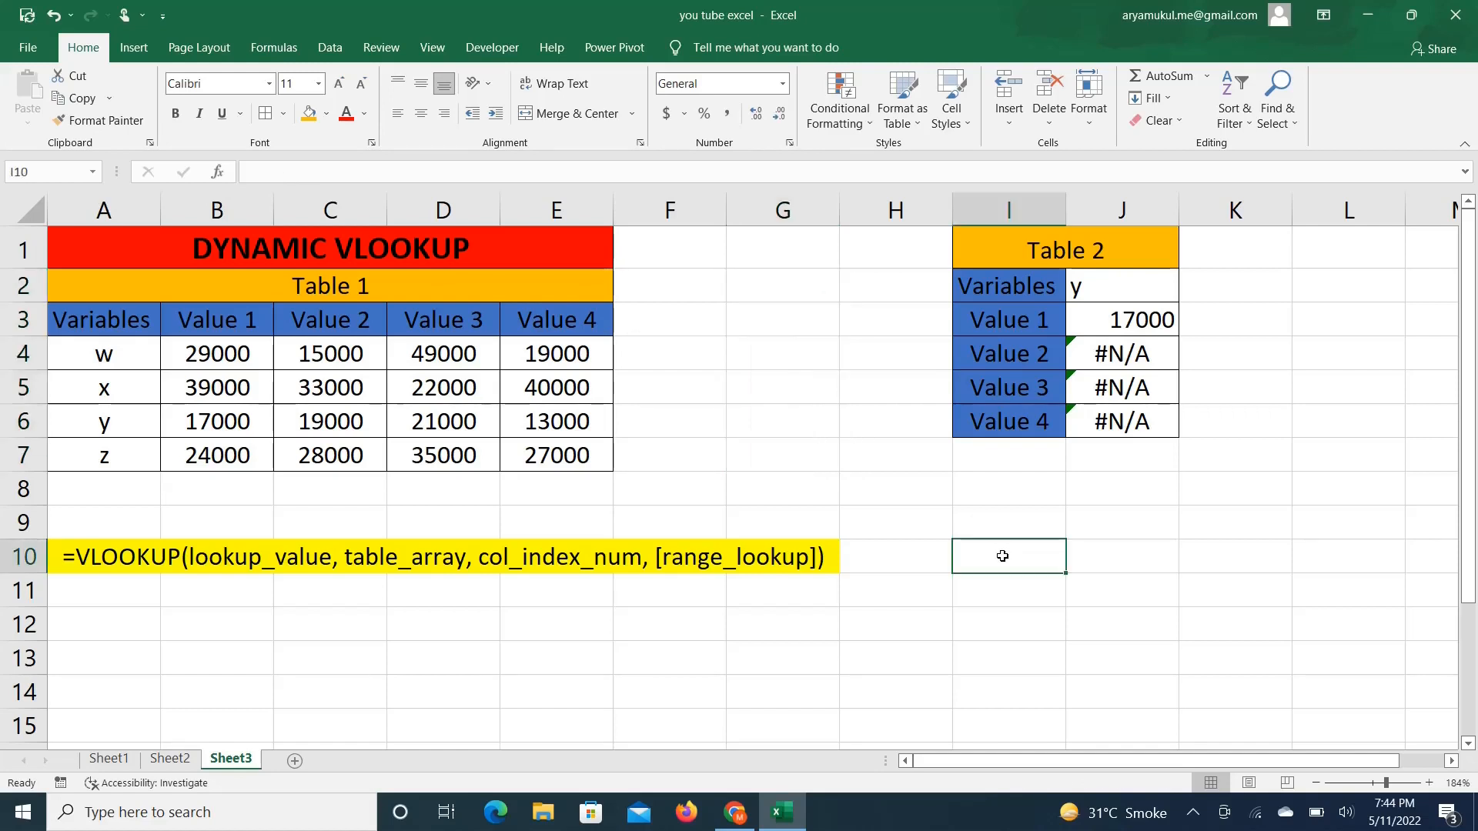
Replace the column index 2 in J3's VLOOKUP formula with ROW(), keeping the formula open for editing.
{"action": "left_click", "coordinate": [1127, 324]}
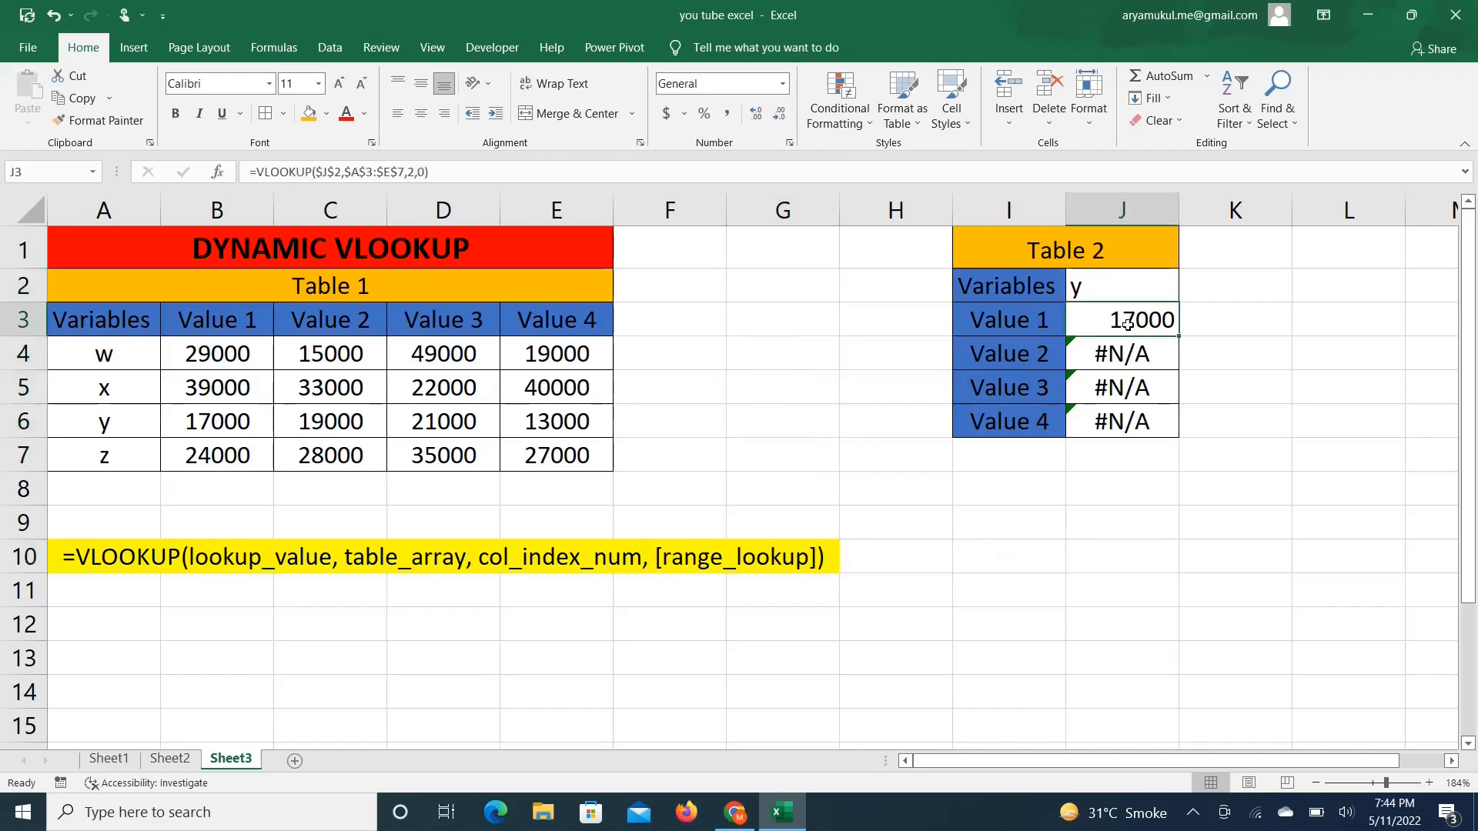
{"action": "double_click", "coordinate": [1126, 324]}
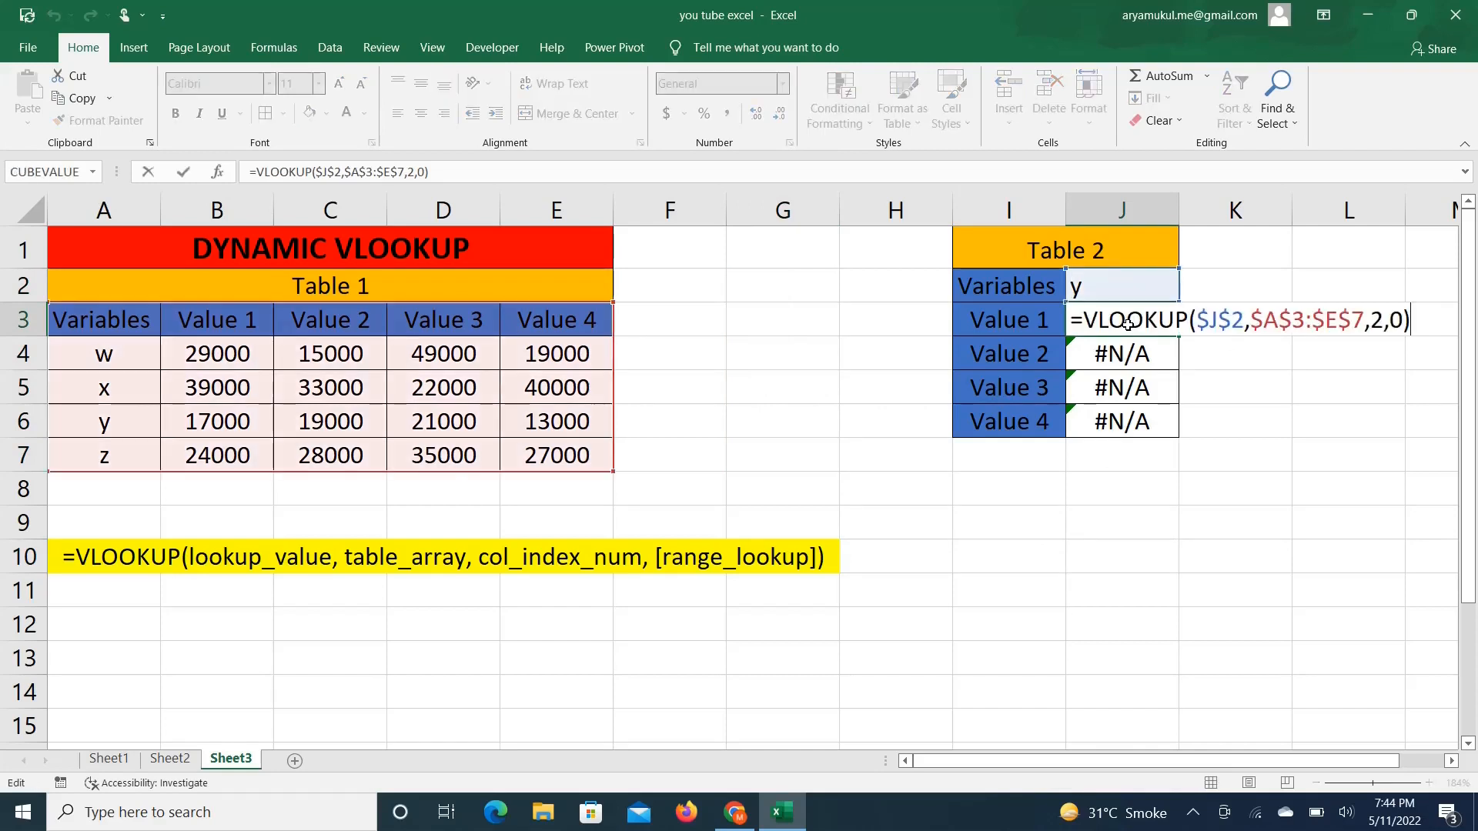
{"action": "left_click", "coordinate": [1383, 320]}
{"action": "key", "text": "BackSpace"}
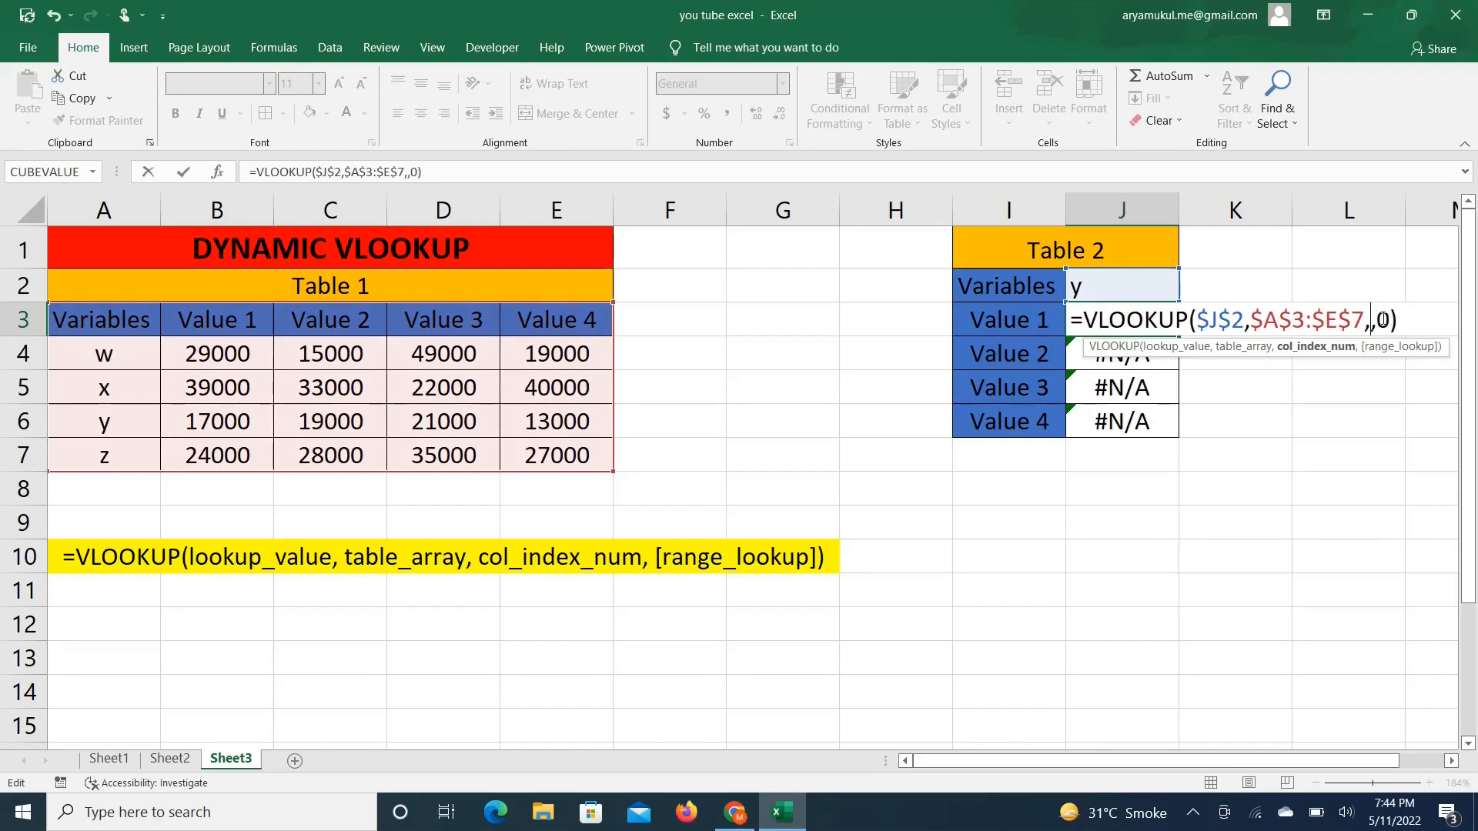
{"action": "type", "text": "ro"}
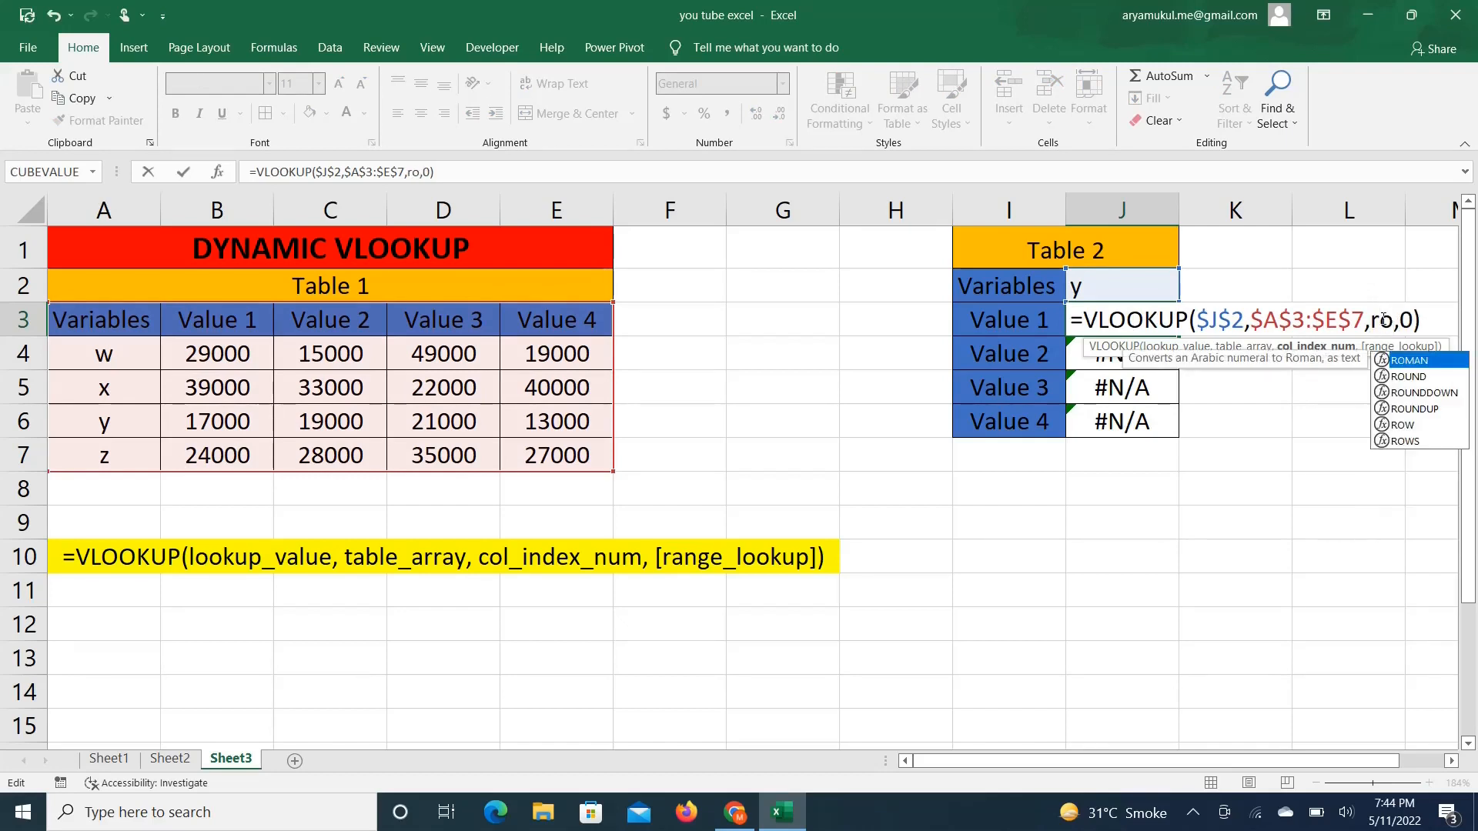
{"action": "type", "text": "w"}
{"action": "key", "text": "Tab"}
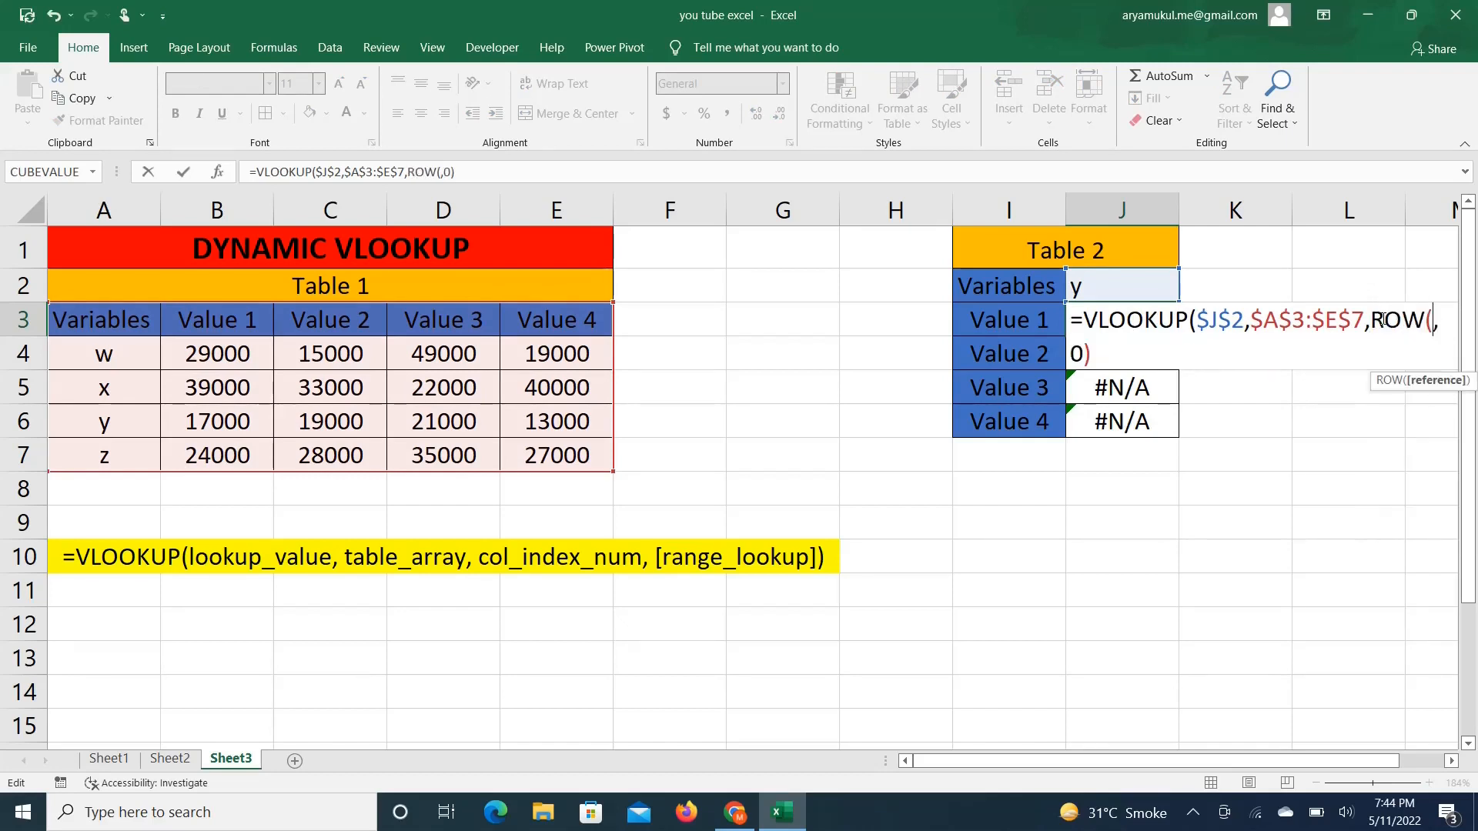
{"action": "type", "text": ")"}
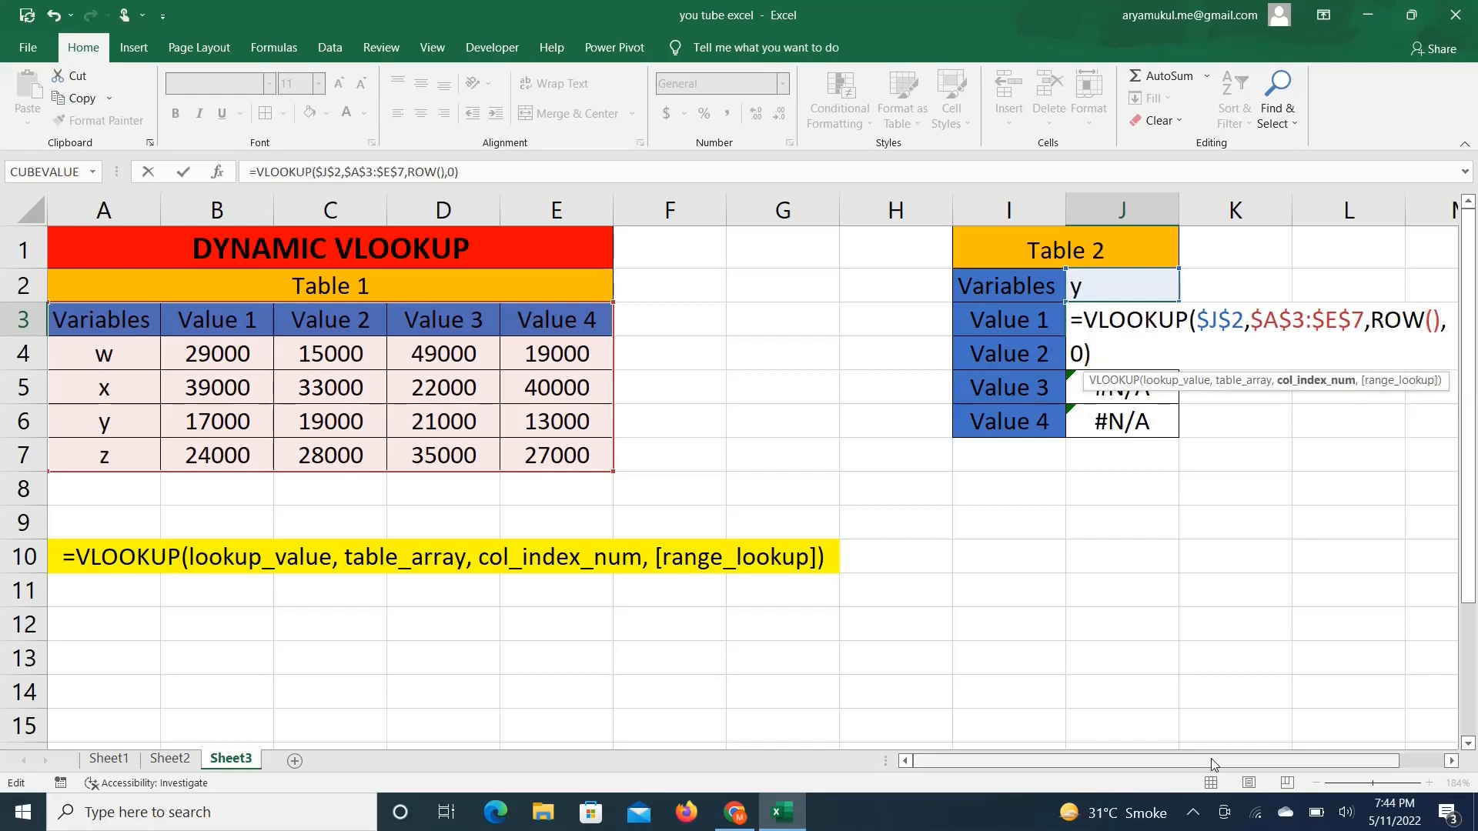
Evaluate only the ROW() argument inside J3's formula to check its value, and restore the function.
{"action": "left_click_drag", "start_coordinate": [1214, 763], "coordinate": [1270, 779]}
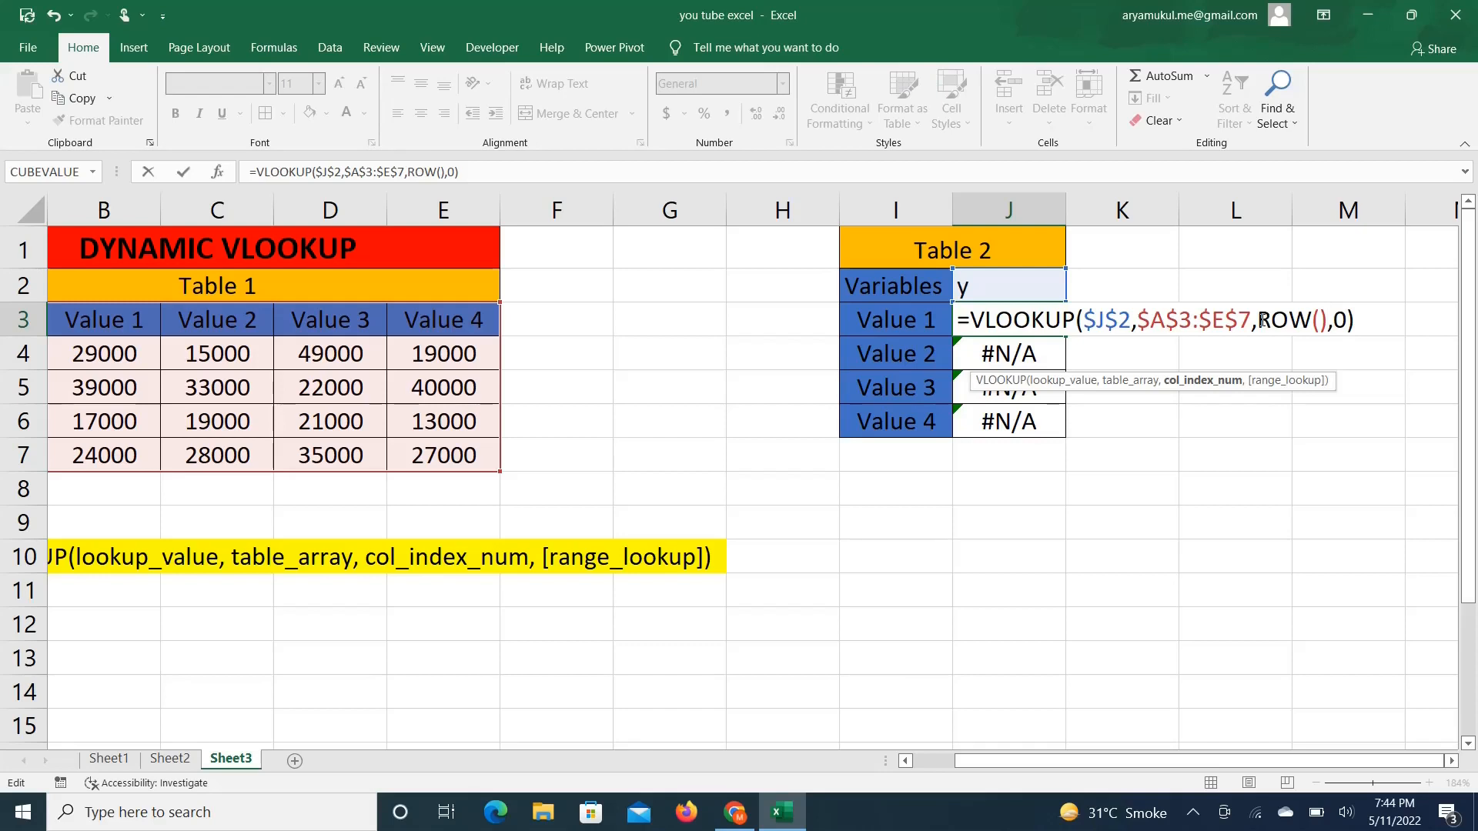
{"action": "left_click_drag", "start_coordinate": [1262, 320], "coordinate": [1328, 321]}
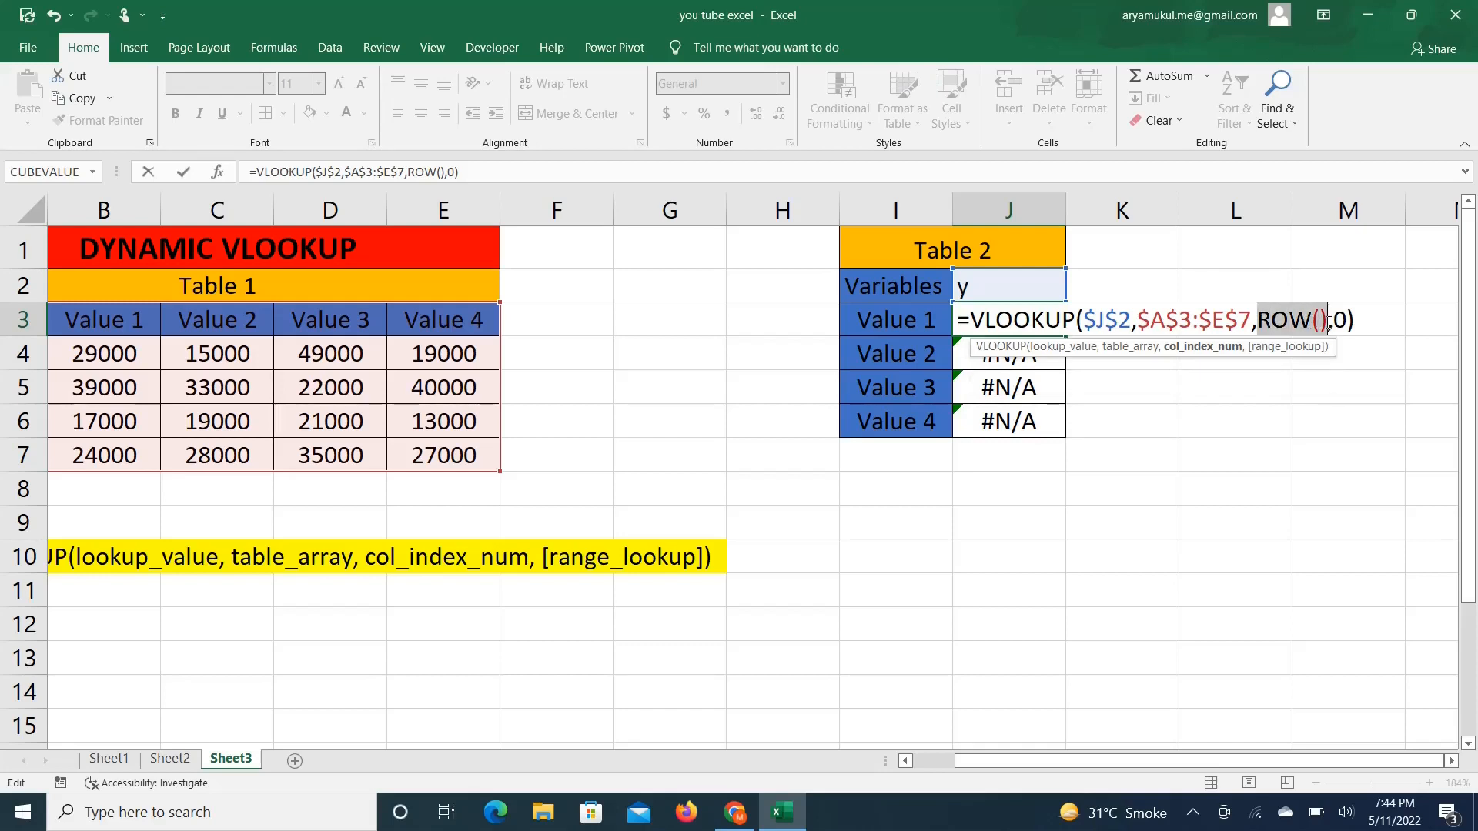
{"action": "key", "text": "F9"}
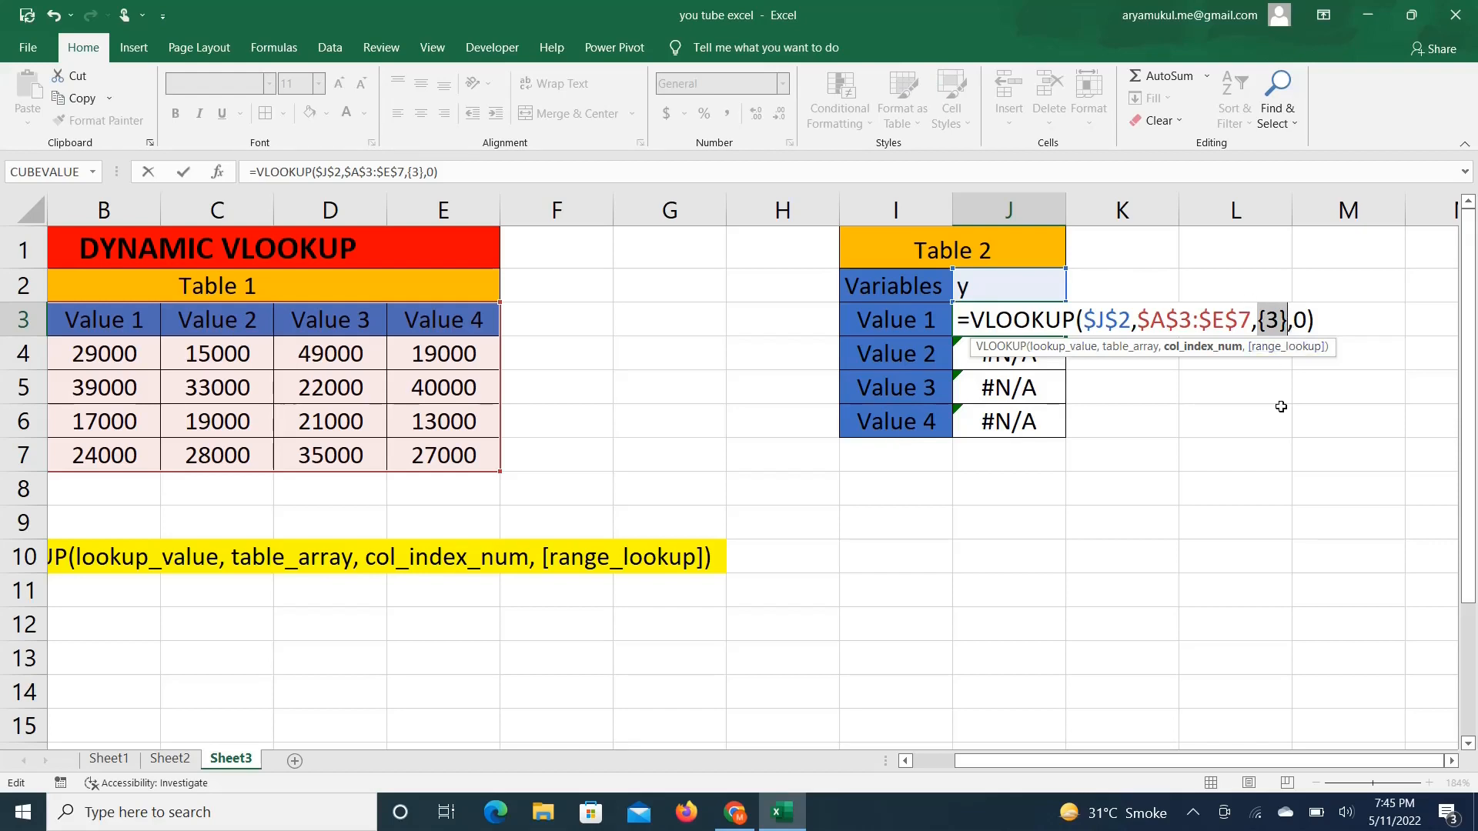
{"action": "key", "text": "ctrl+z"}
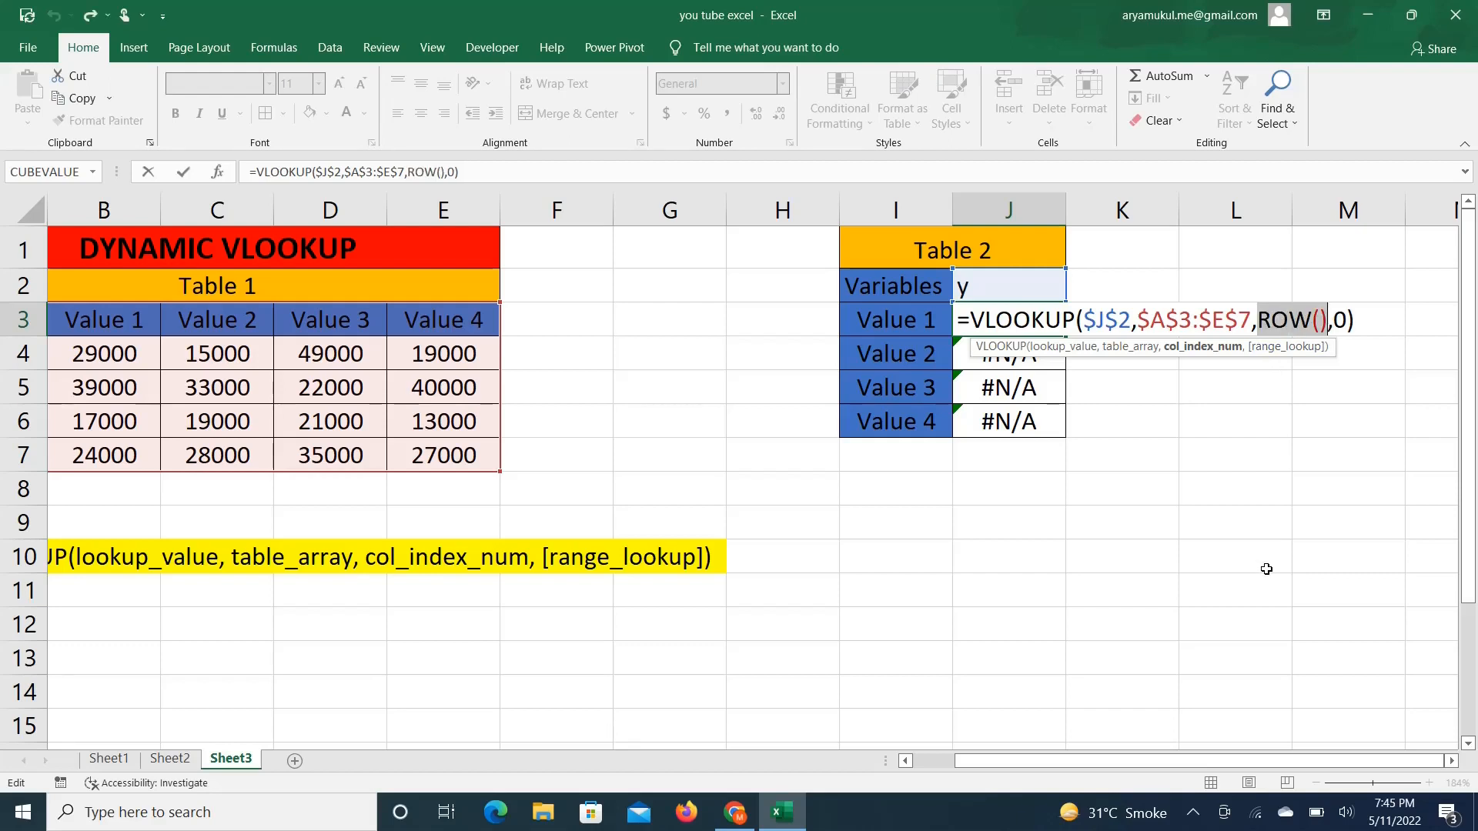
Change the column index in J3's VLOOKUP to ROW()-1, check what that argument evaluates to, and enter the formula with ROW()-1 intact.
{"action": "key", "text": "Right"}
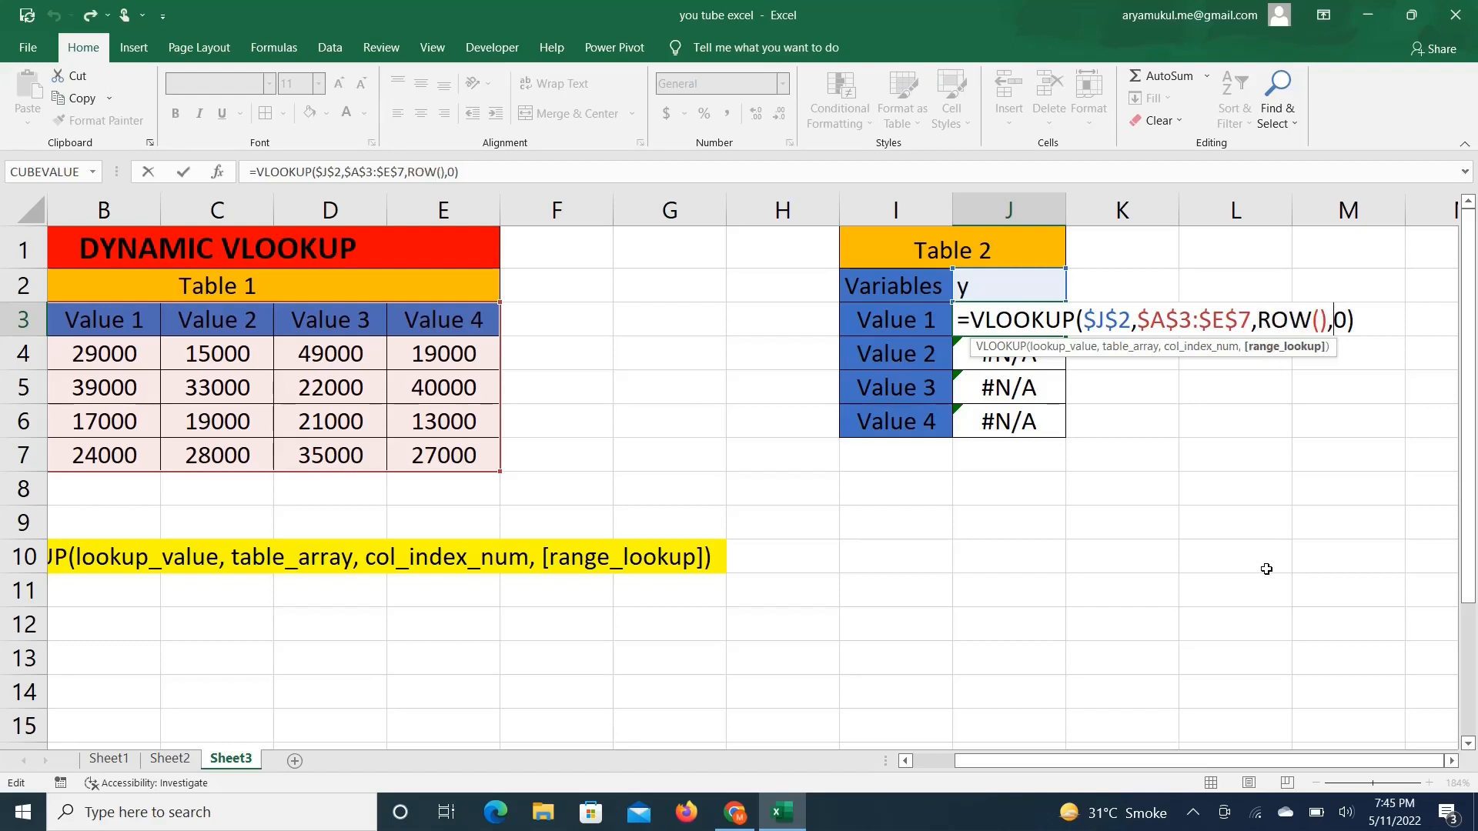
{"action": "key", "text": "Left"}
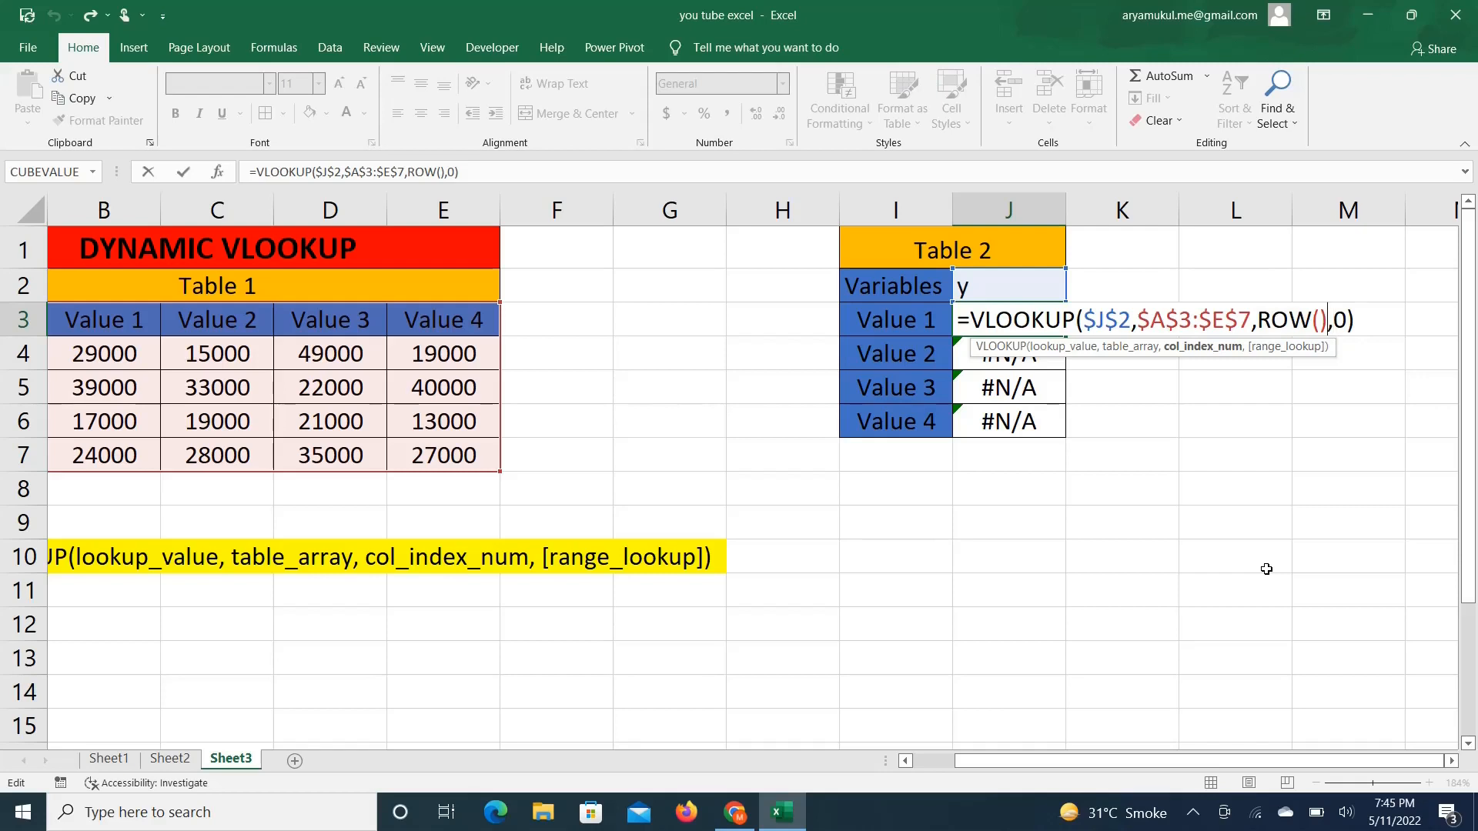
{"action": "type", "text": "-1"}
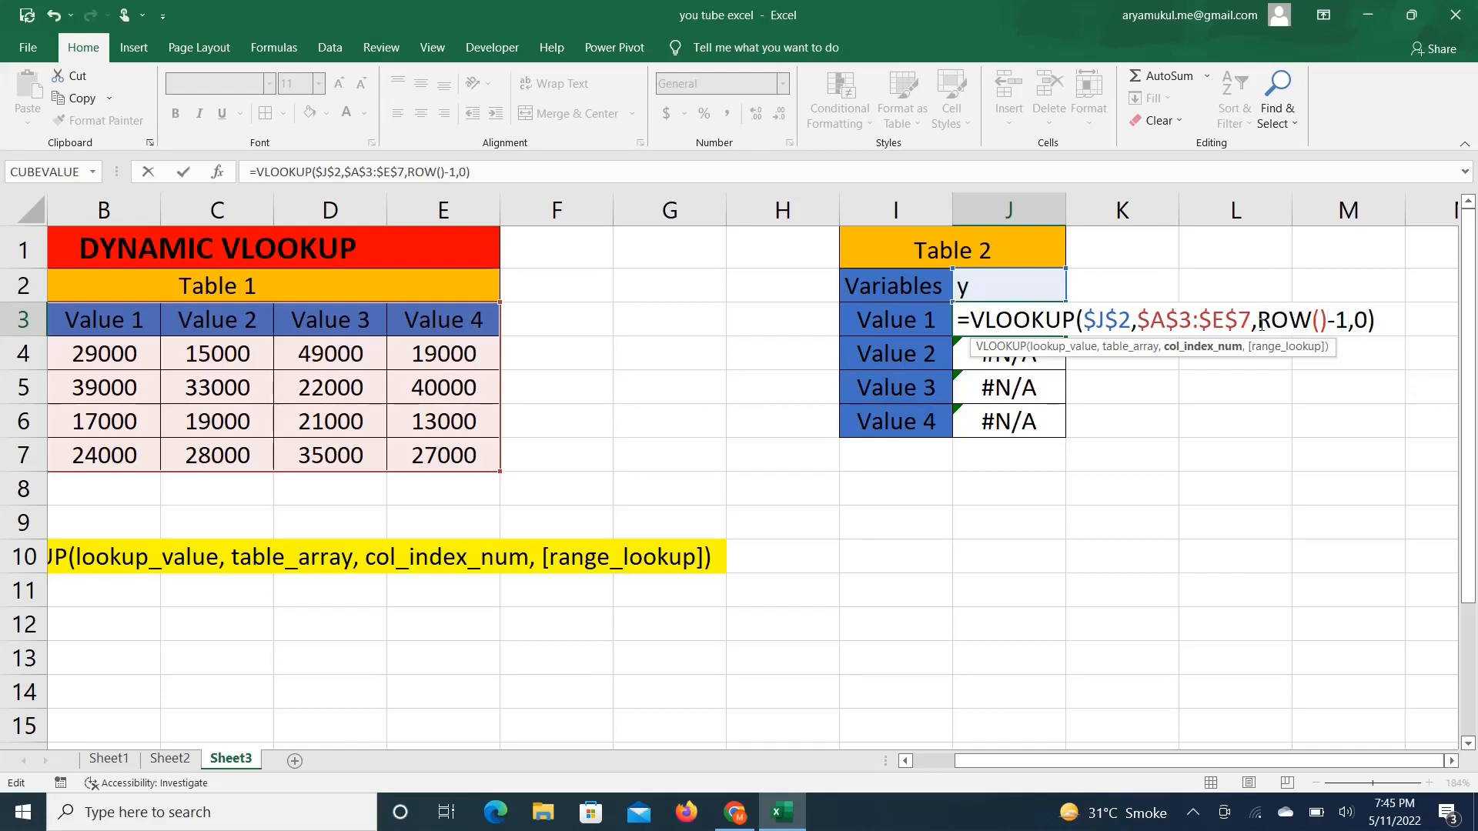
{"action": "left_click_drag", "start_coordinate": [1260, 325], "coordinate": [1344, 337]}
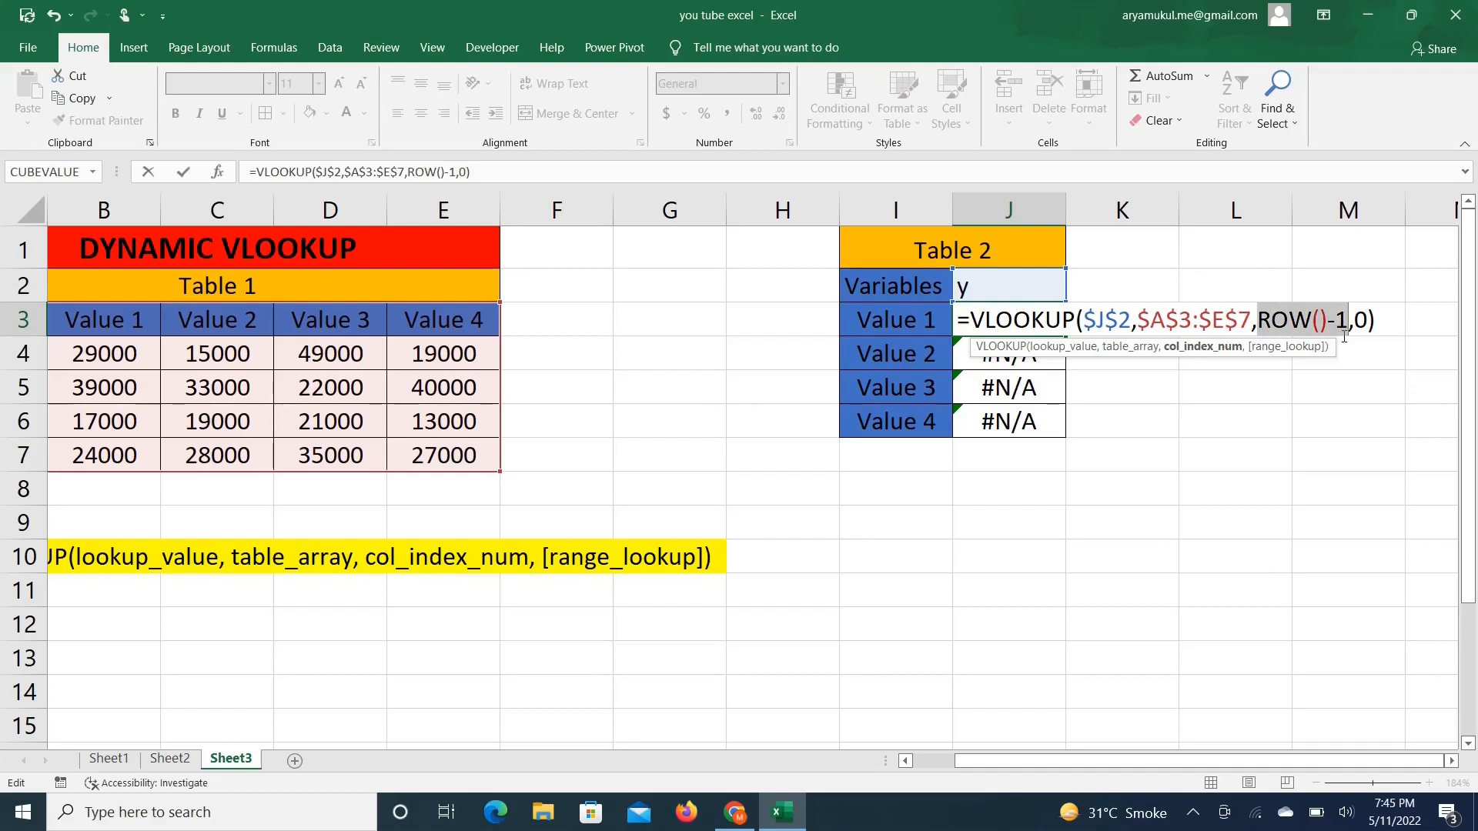
{"action": "key", "text": "F9"}
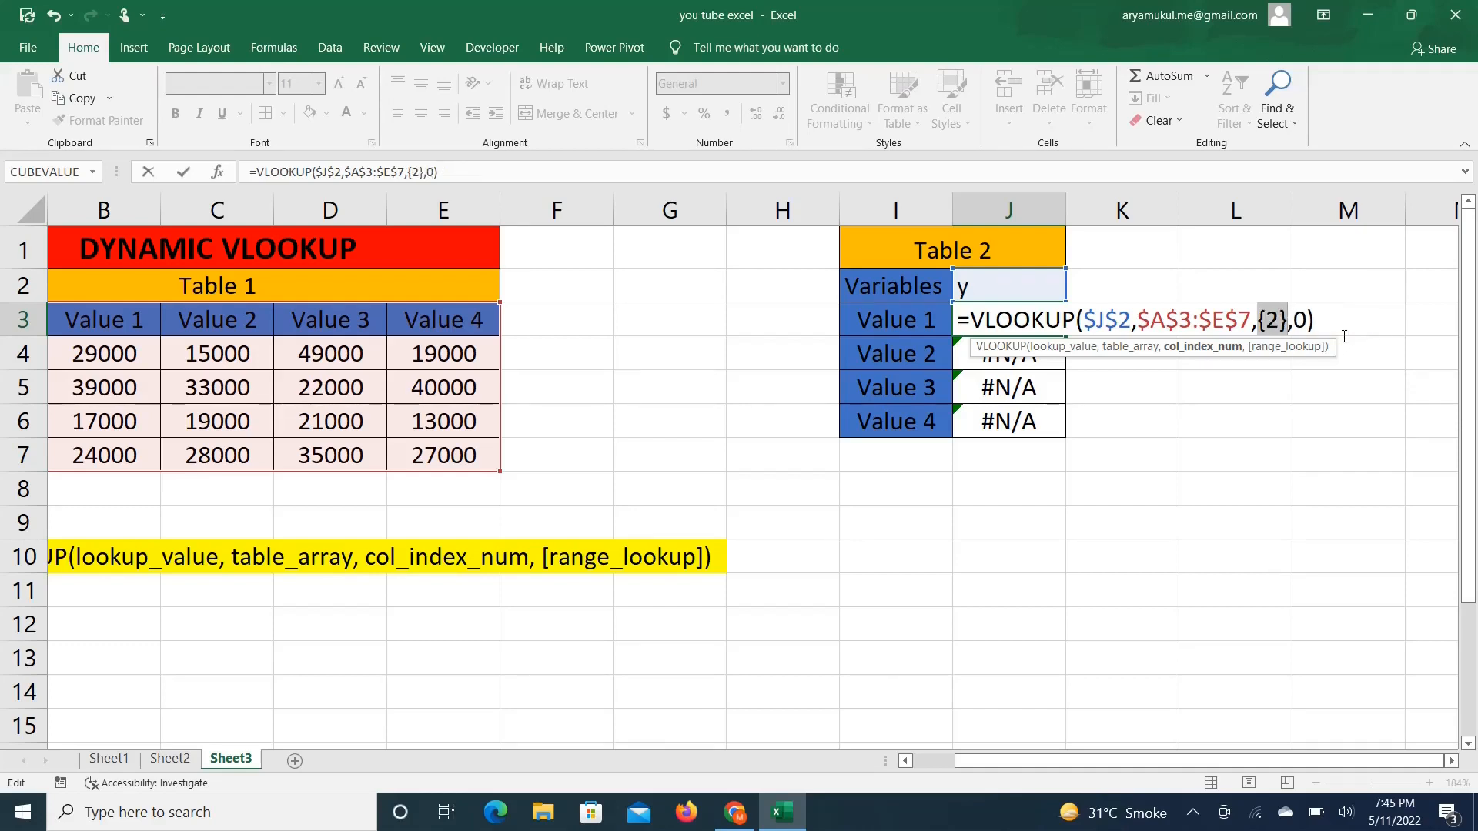
{"action": "key", "text": "ctrl+z"}
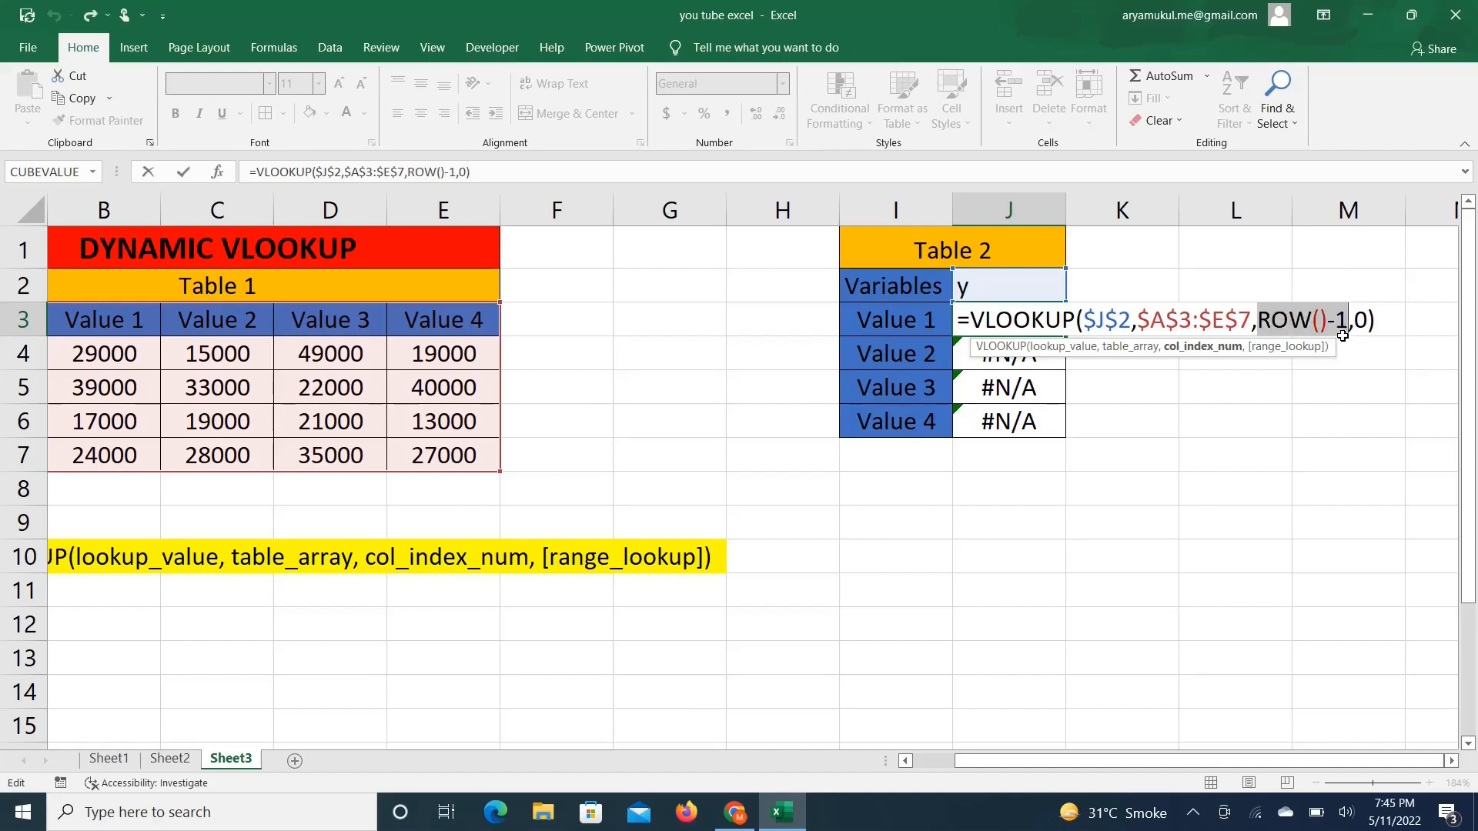
{"action": "left_click", "coordinate": [1392, 326]}
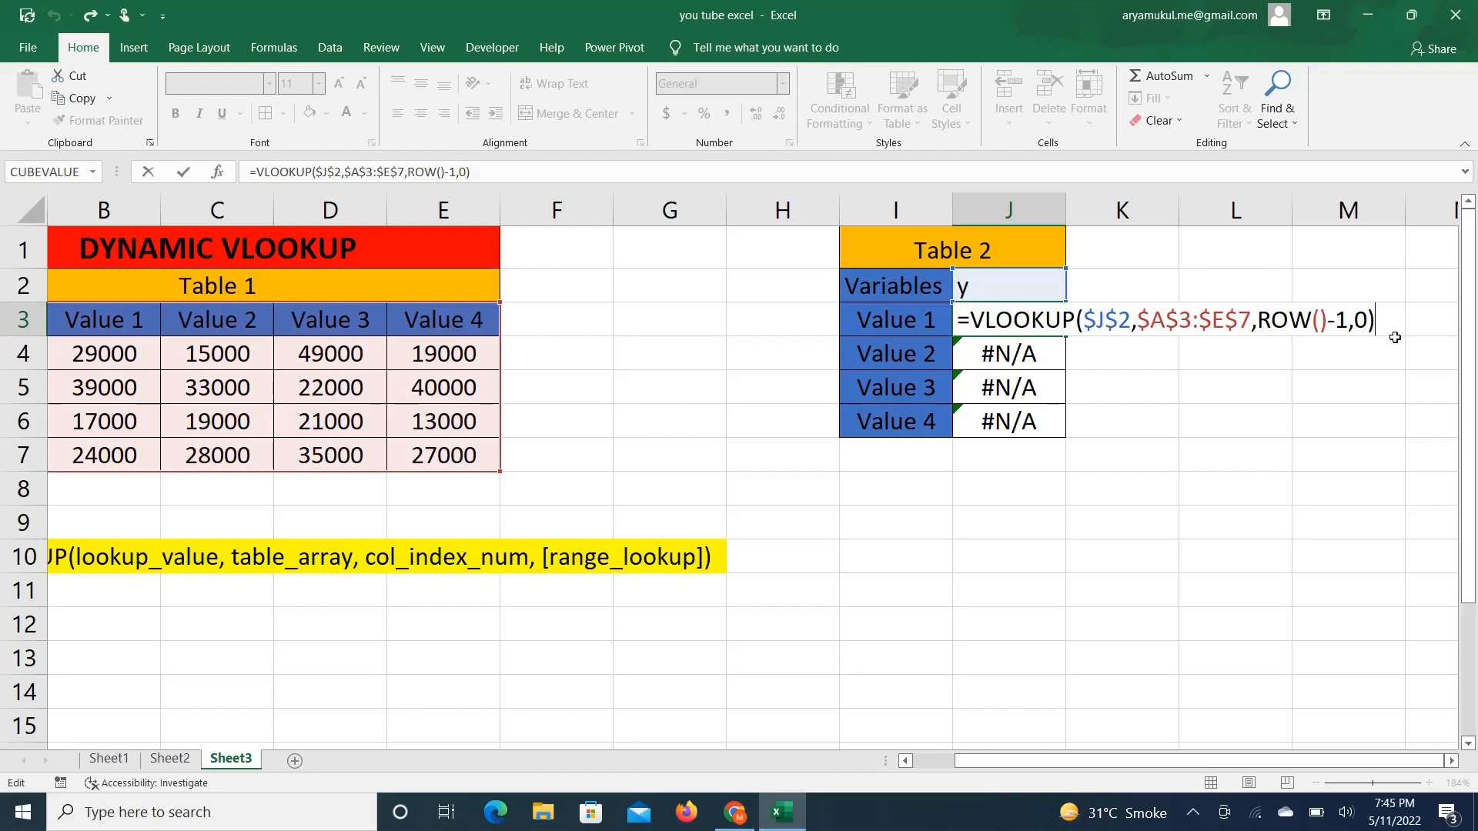
{"action": "key", "text": "Return"}
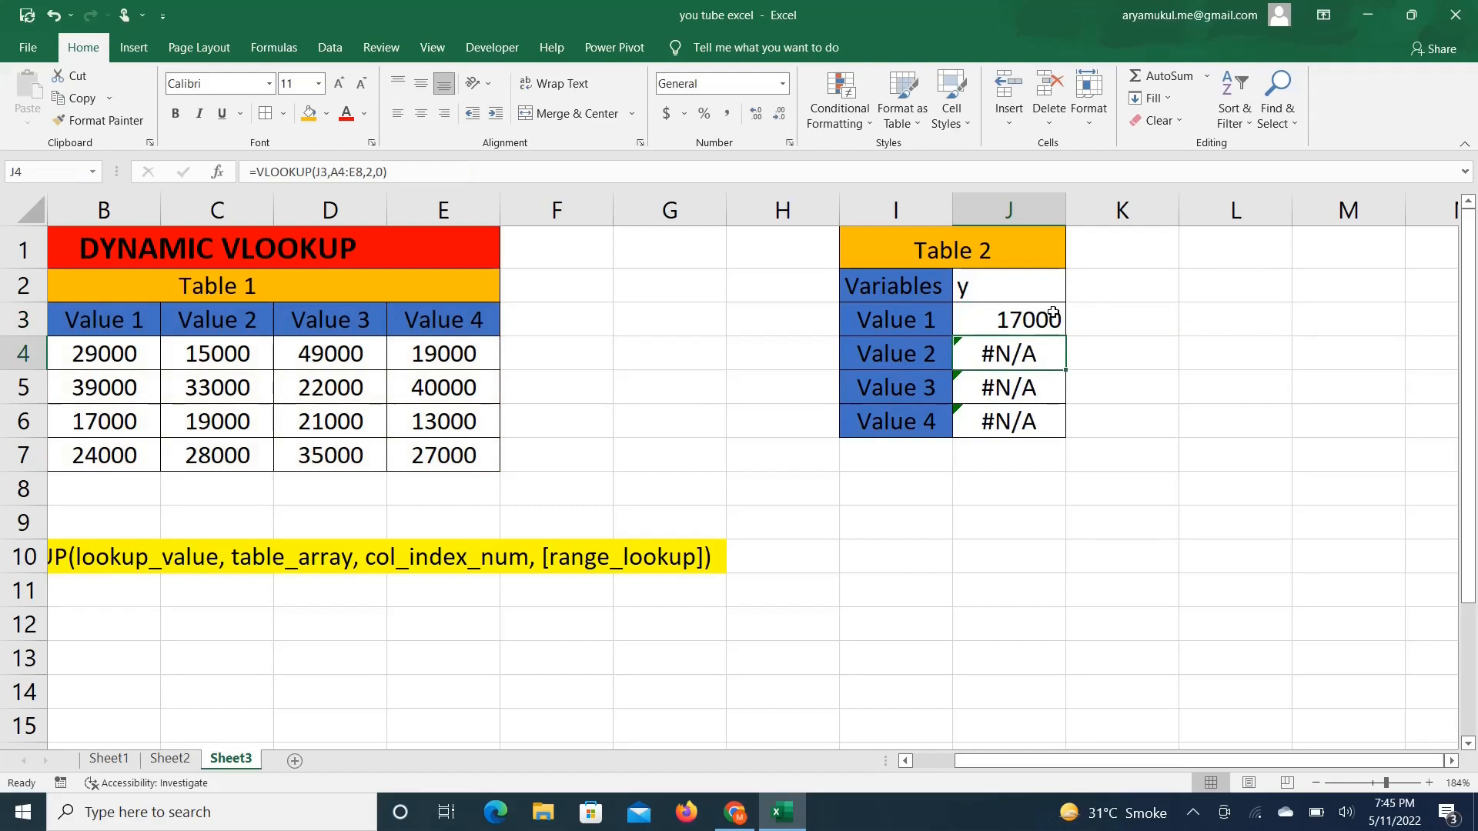
Copy the J3 formula down through J6 and compare the results with the y row in Table 1.
{"action": "left_click", "coordinate": [1053, 314]}
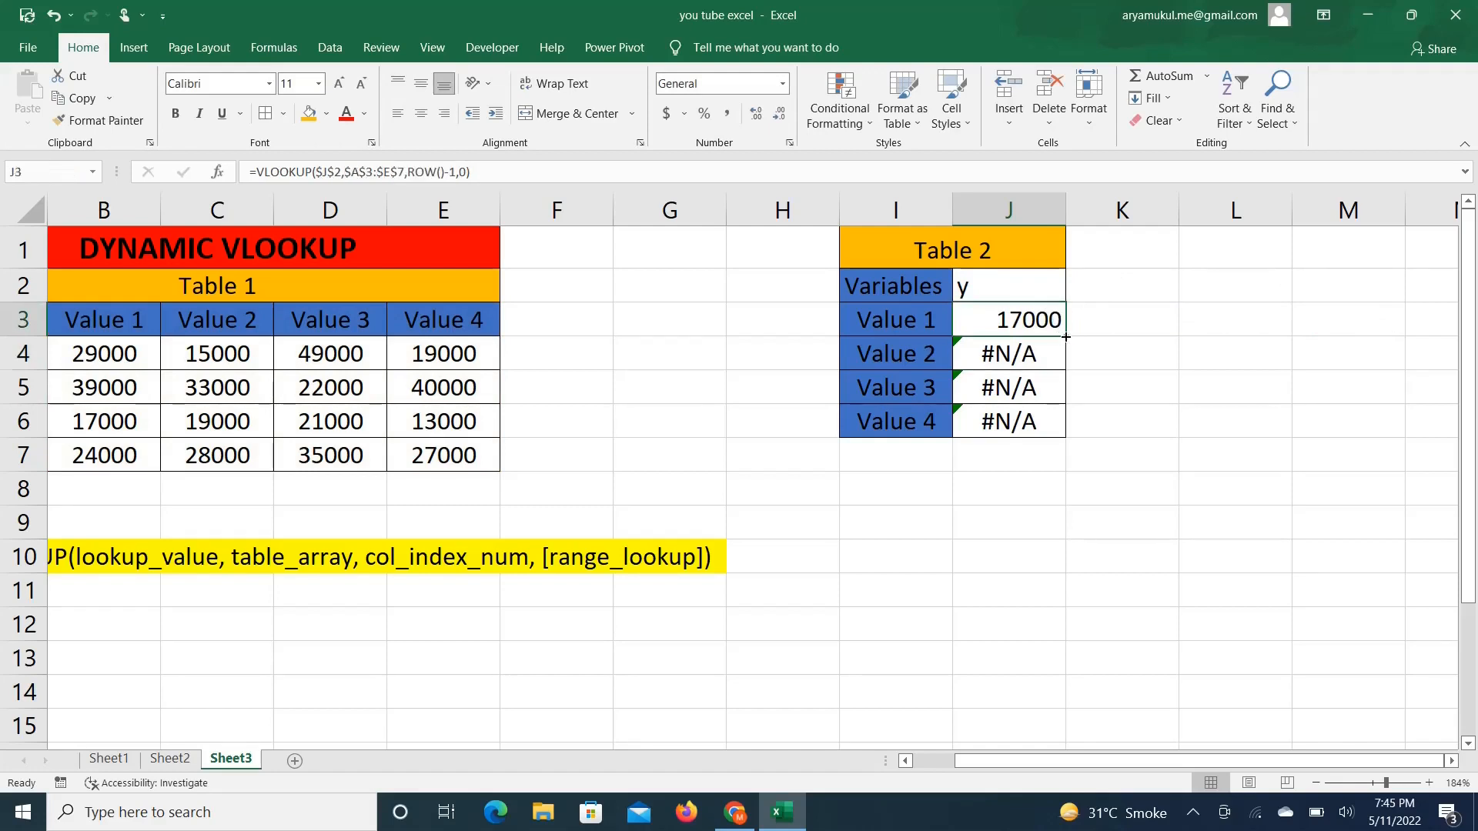
{"action": "left_click_drag", "start_coordinate": [1065, 336], "coordinate": [1064, 430]}
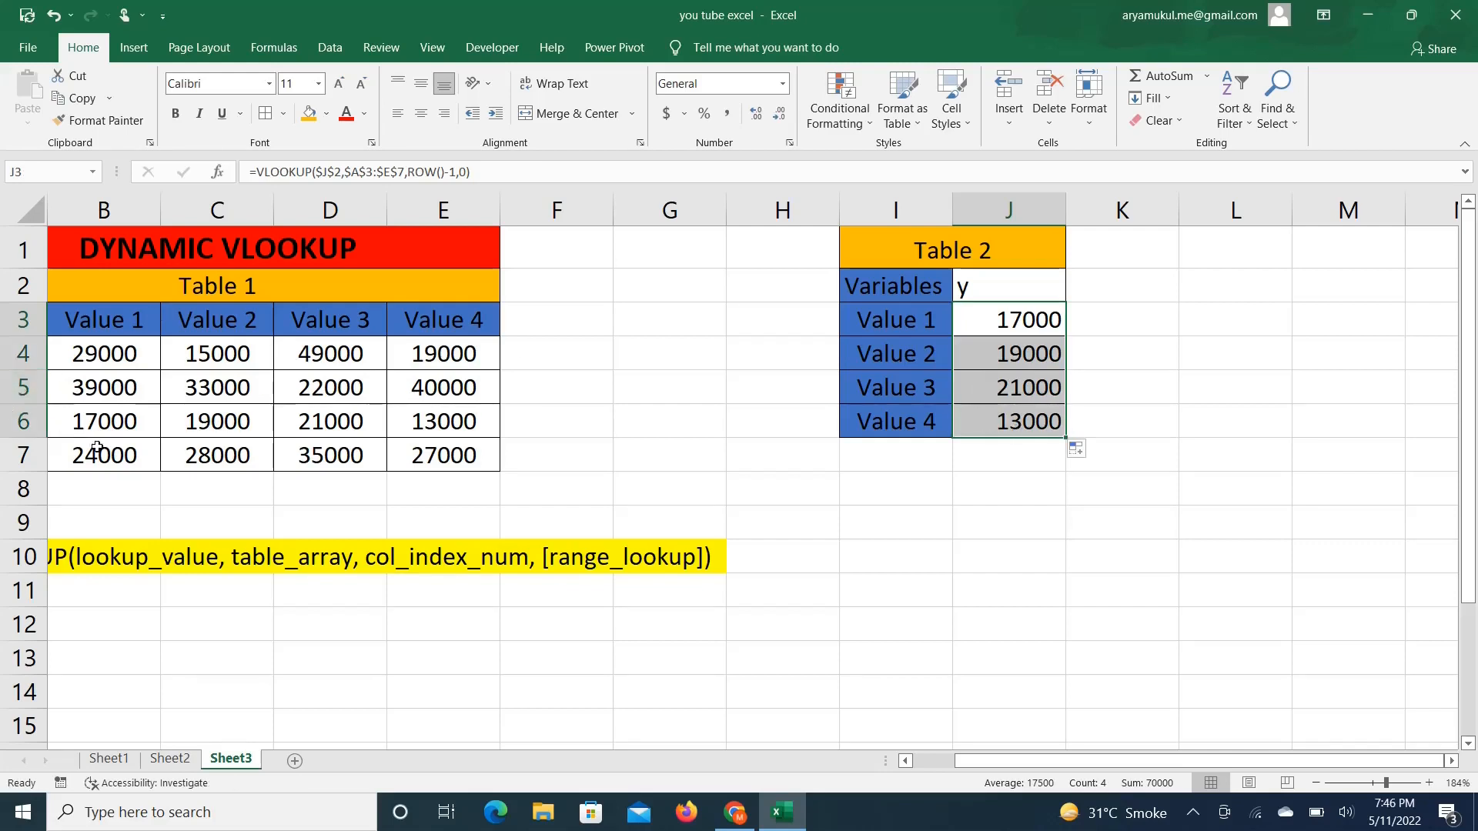
{"action": "left_click", "coordinate": [906, 762]}
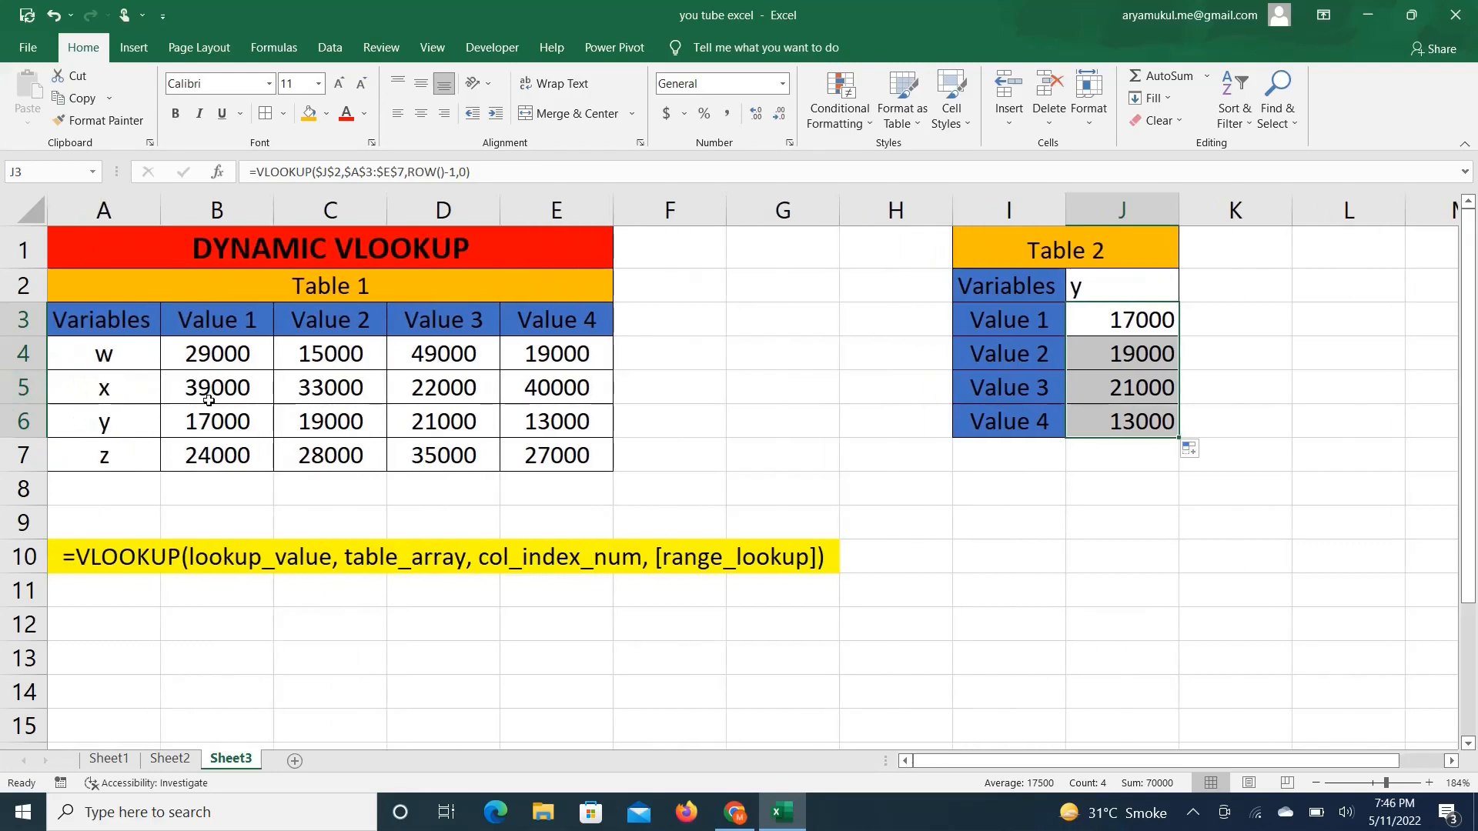
{"action": "left_click", "coordinate": [23, 421]}
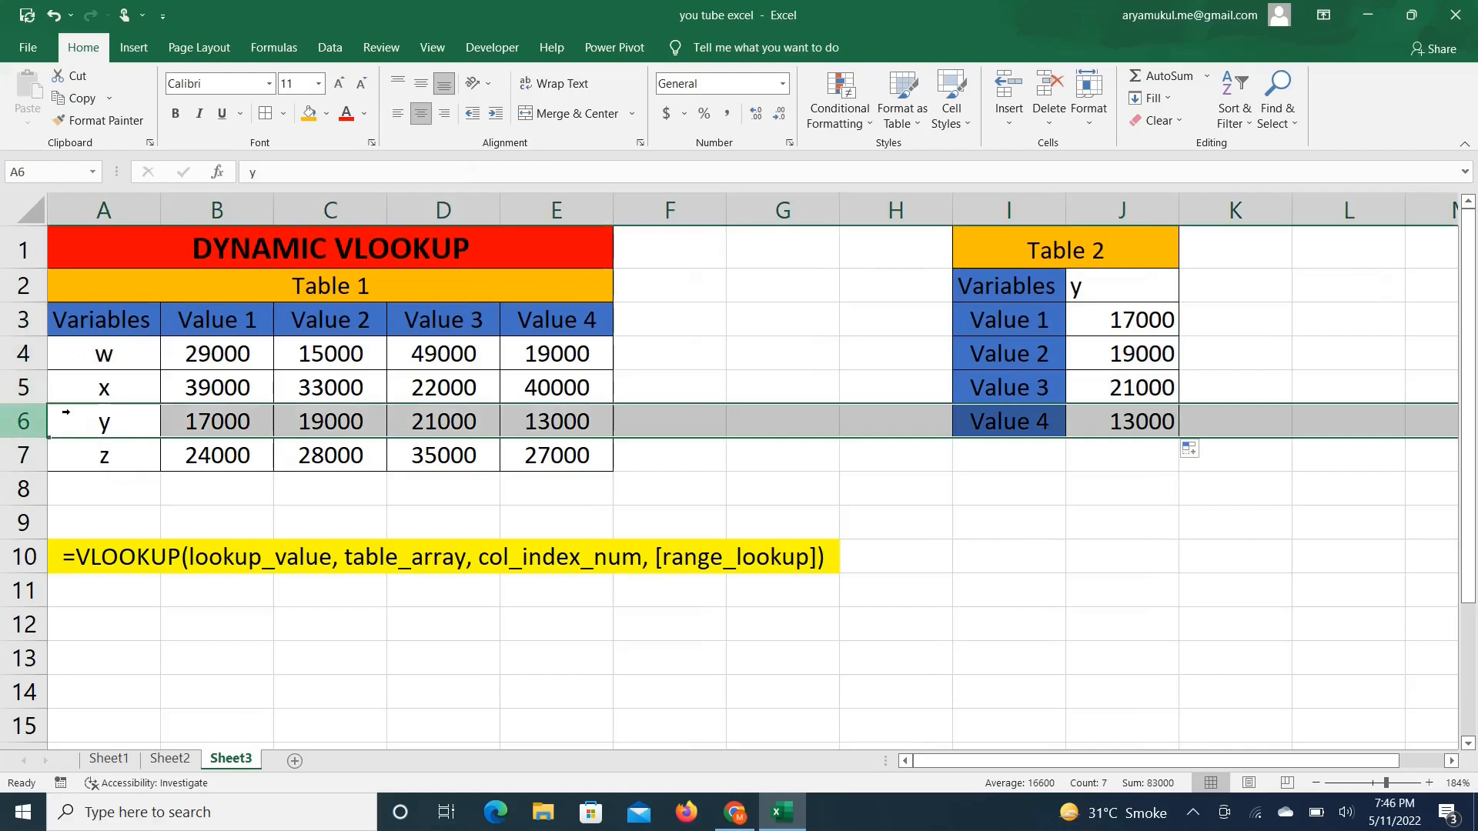
{"action": "left_click", "coordinate": [832, 380]}
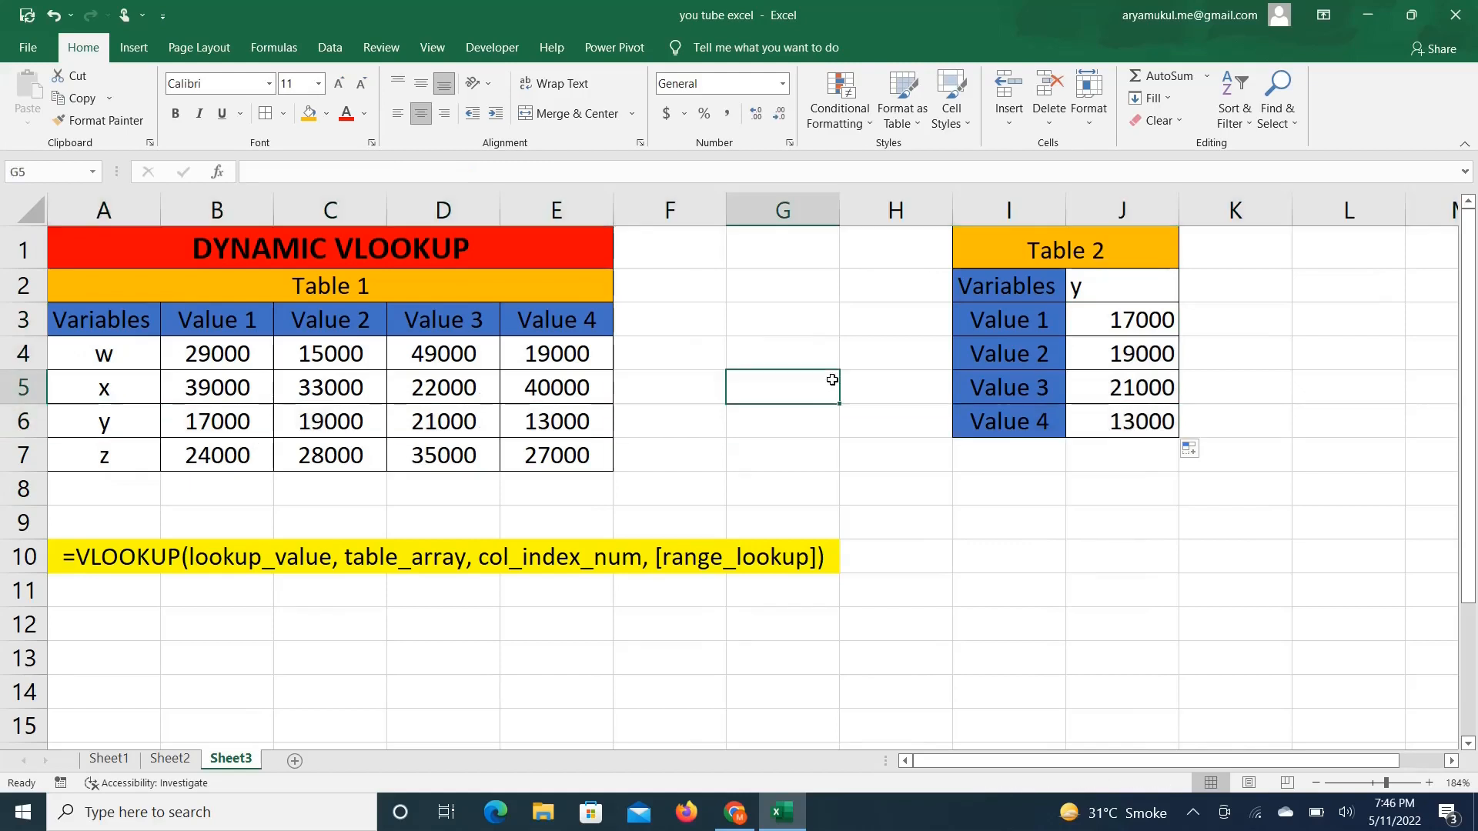
Evaluate the ROW()-1 argument inside J4's VLOOKUP in place and enter the formula with {3} as column index.
{"action": "left_click", "coordinate": [1142, 353]}
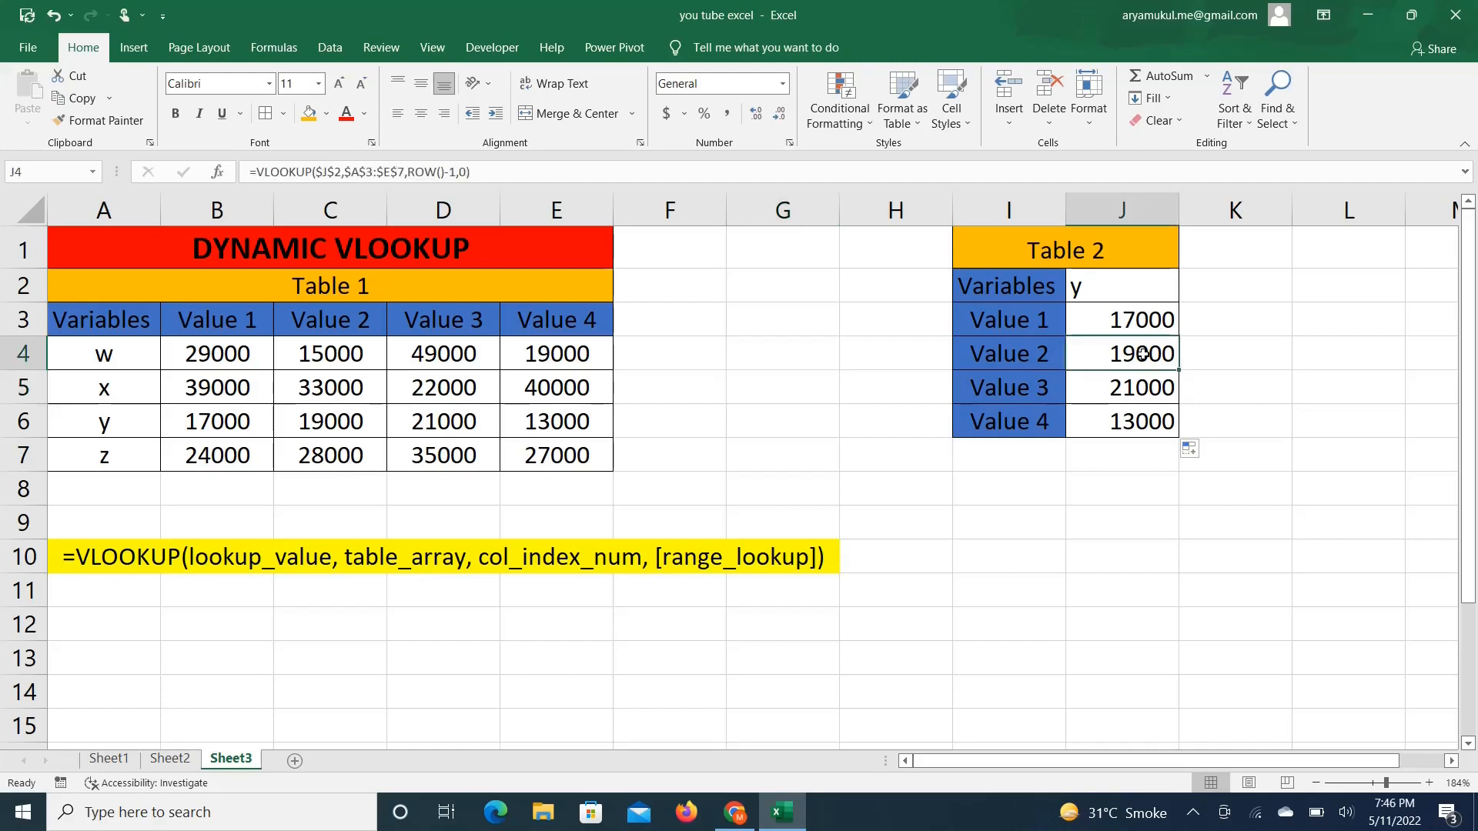
{"action": "key", "text": "F2"}
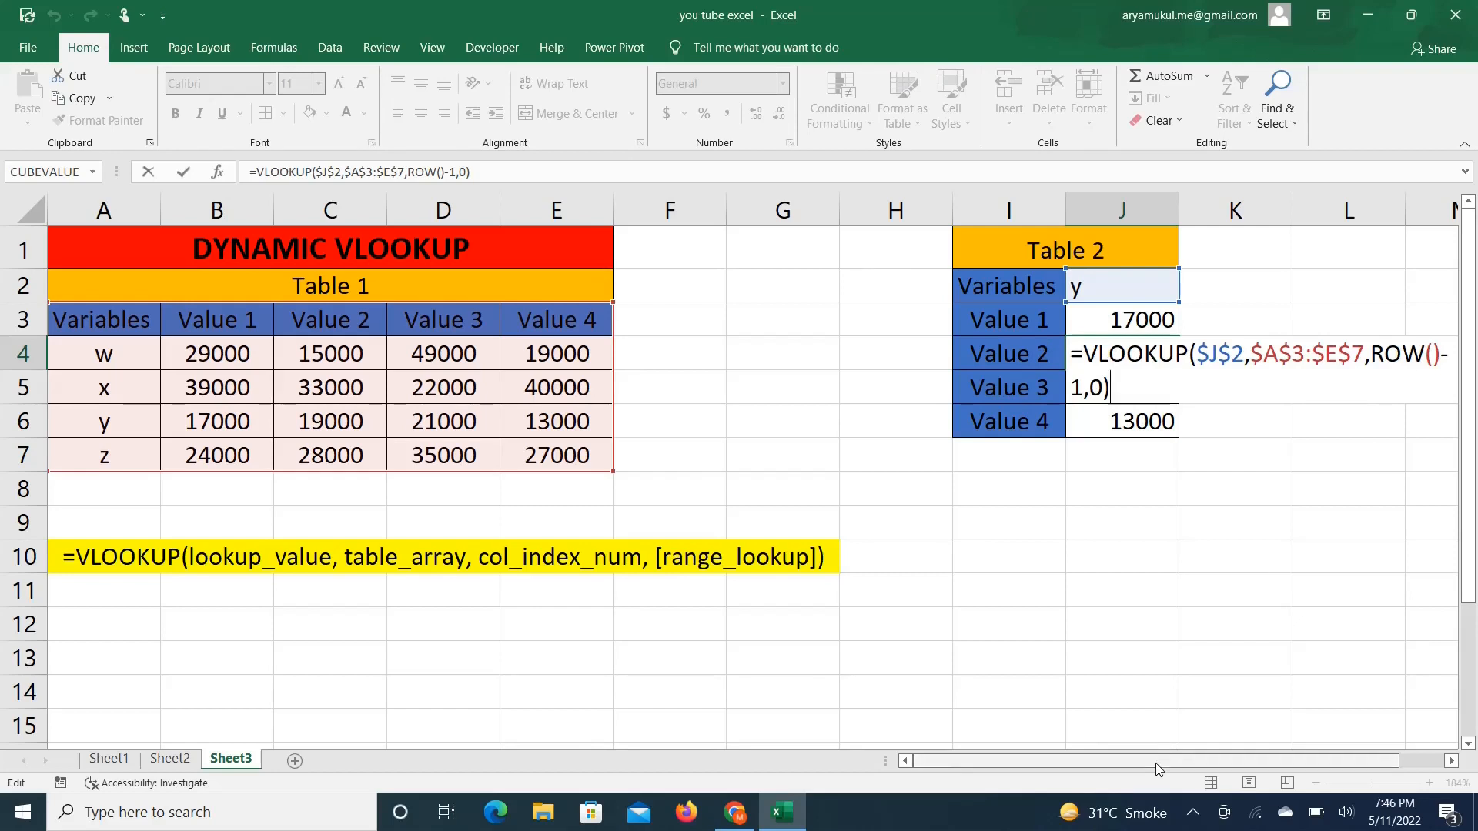
{"action": "left_click_drag", "start_coordinate": [1159, 760], "coordinate": [1200, 760]}
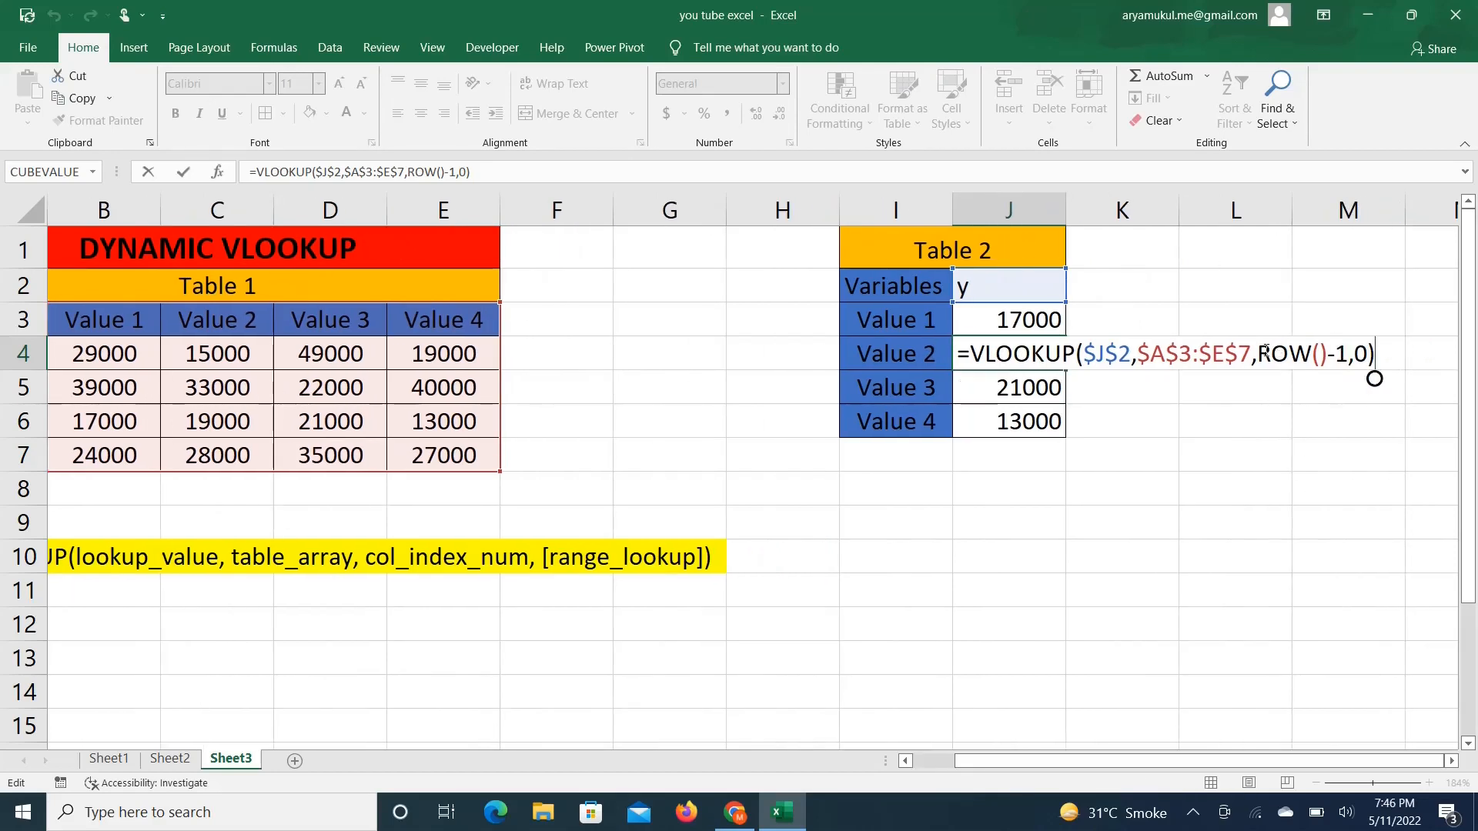
{"action": "left_click_drag", "start_coordinate": [1258, 354], "coordinate": [1346, 362]}
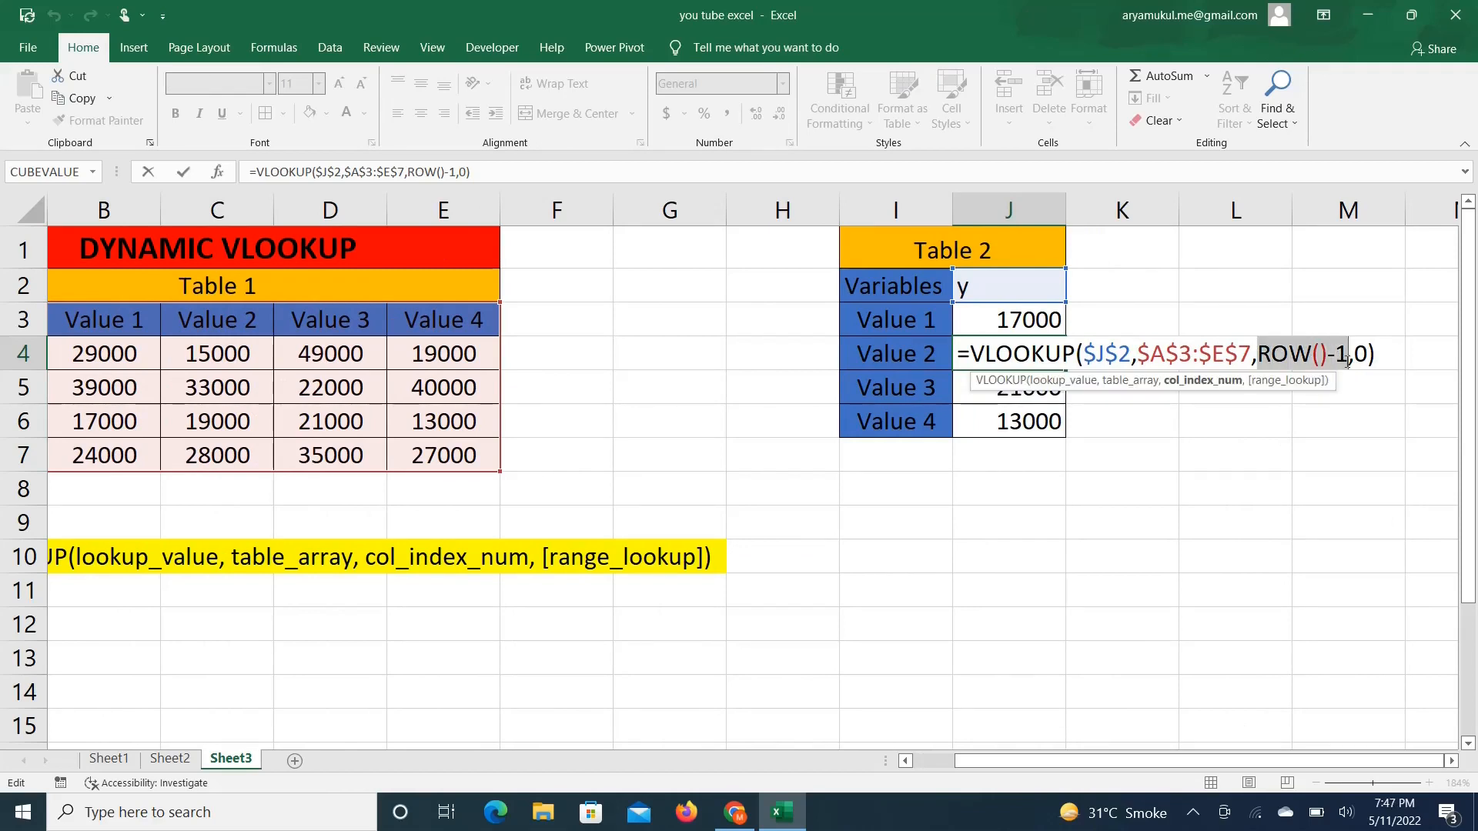
{"action": "key", "text": "F9"}
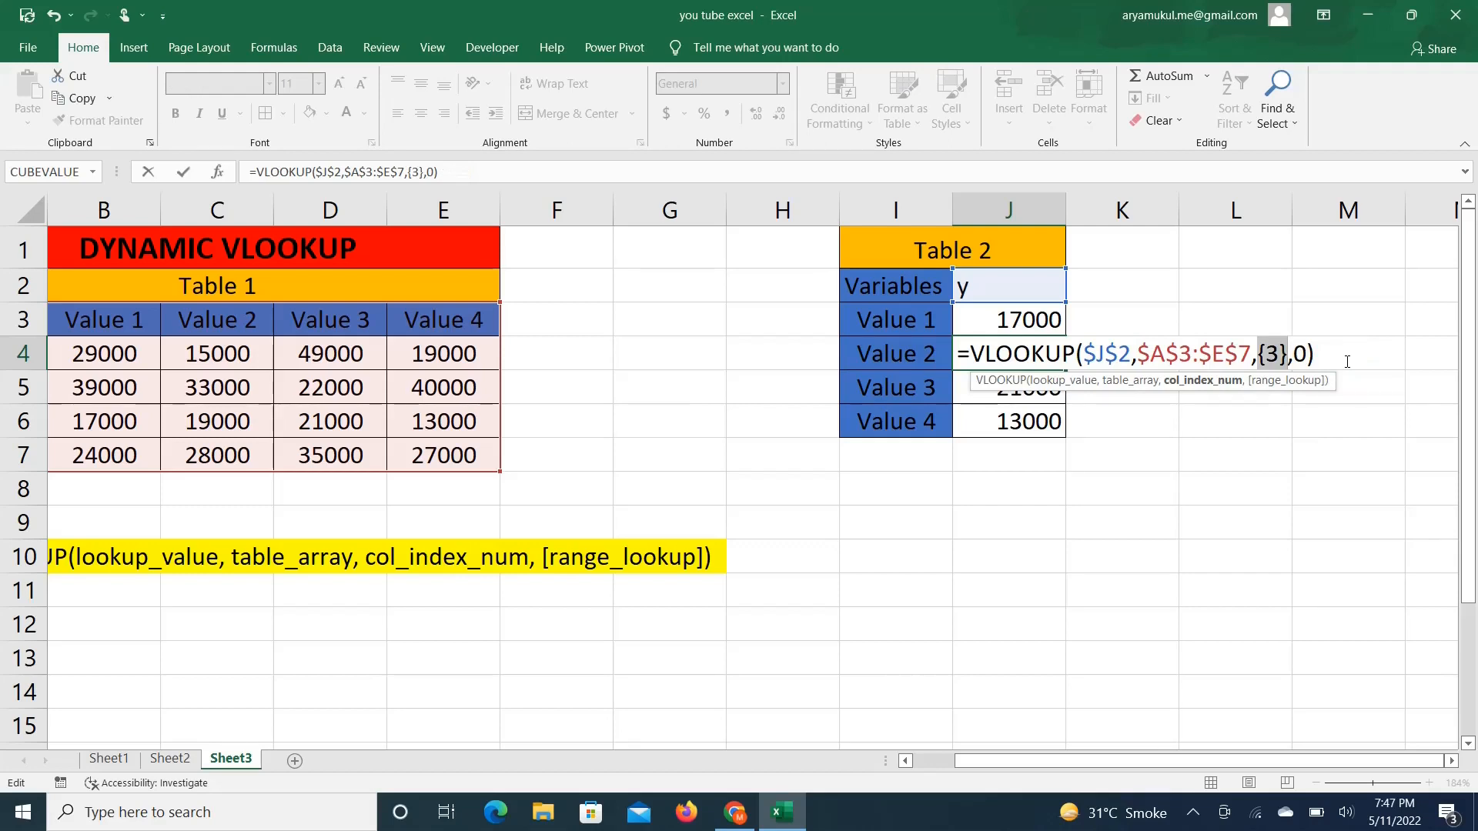
{"action": "key", "text": "Return"}
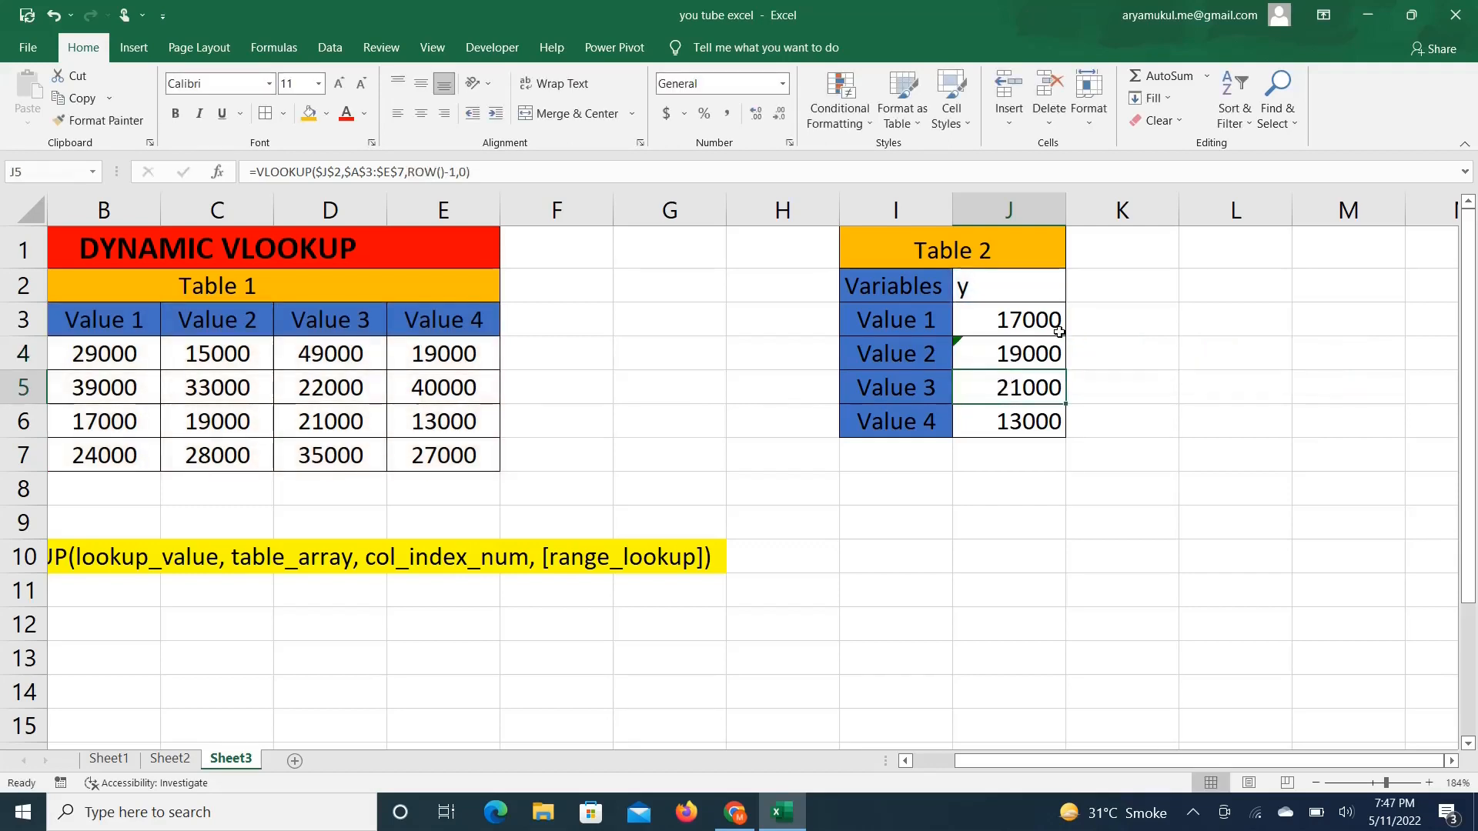
Evaluate the ROW()-1 argument inside J5's VLOOKUP in place and enter the formula with {4} as column index.
{"action": "double_click", "coordinate": [1032, 388]}
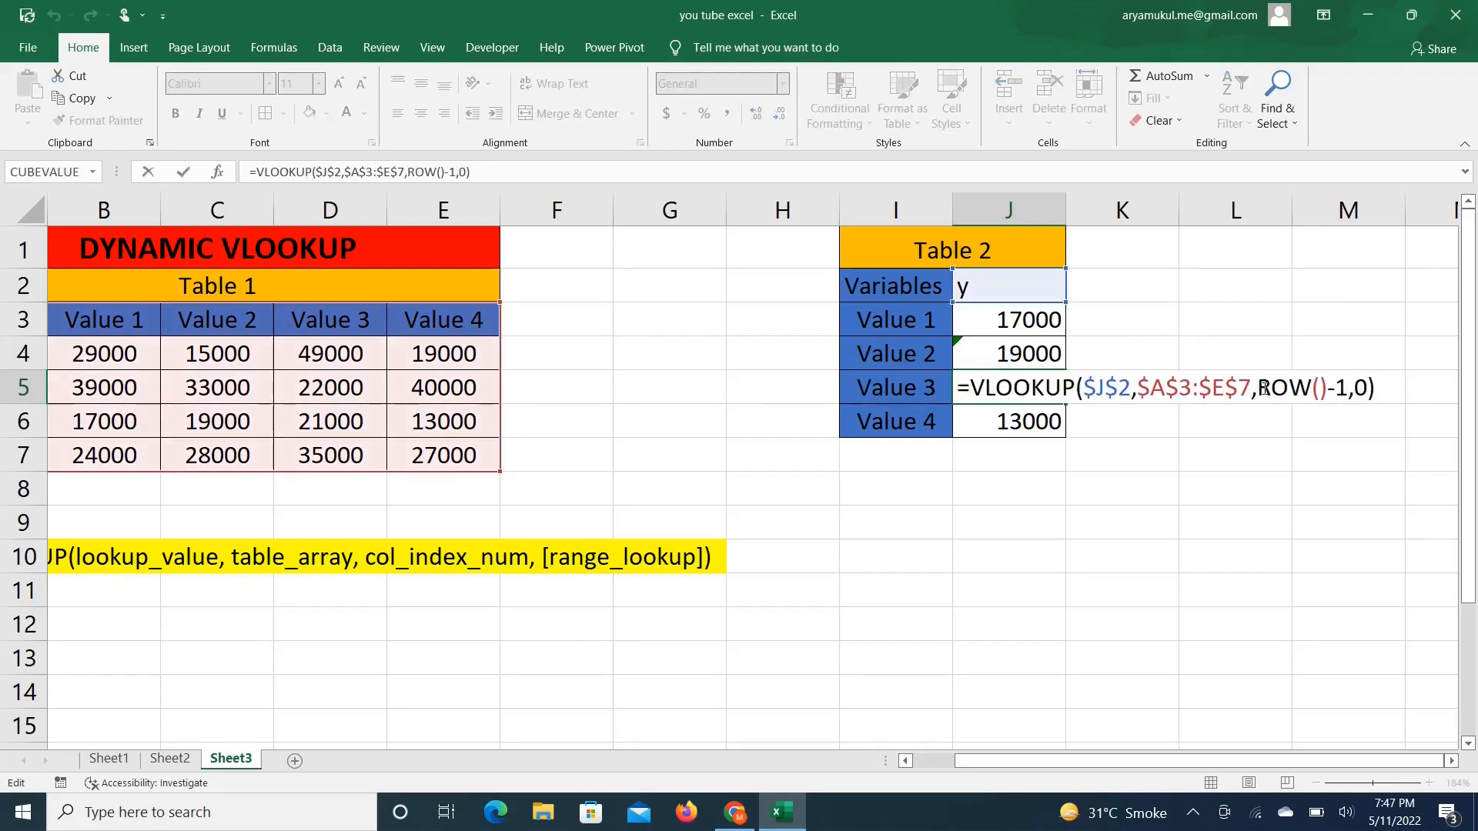
{"action": "left_click_drag", "start_coordinate": [1258, 389], "coordinate": [1344, 394]}
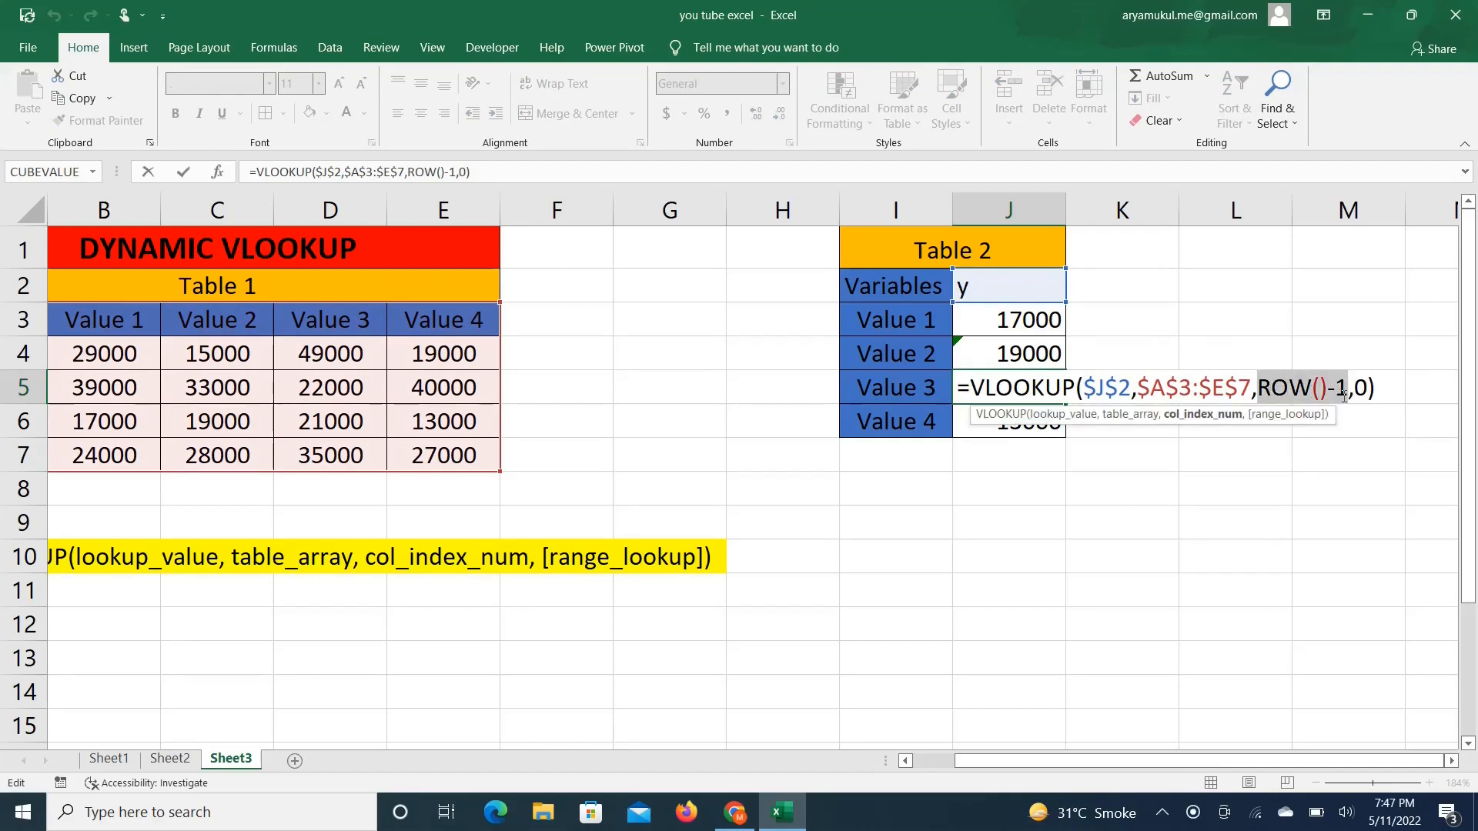
{"action": "key", "text": "F9"}
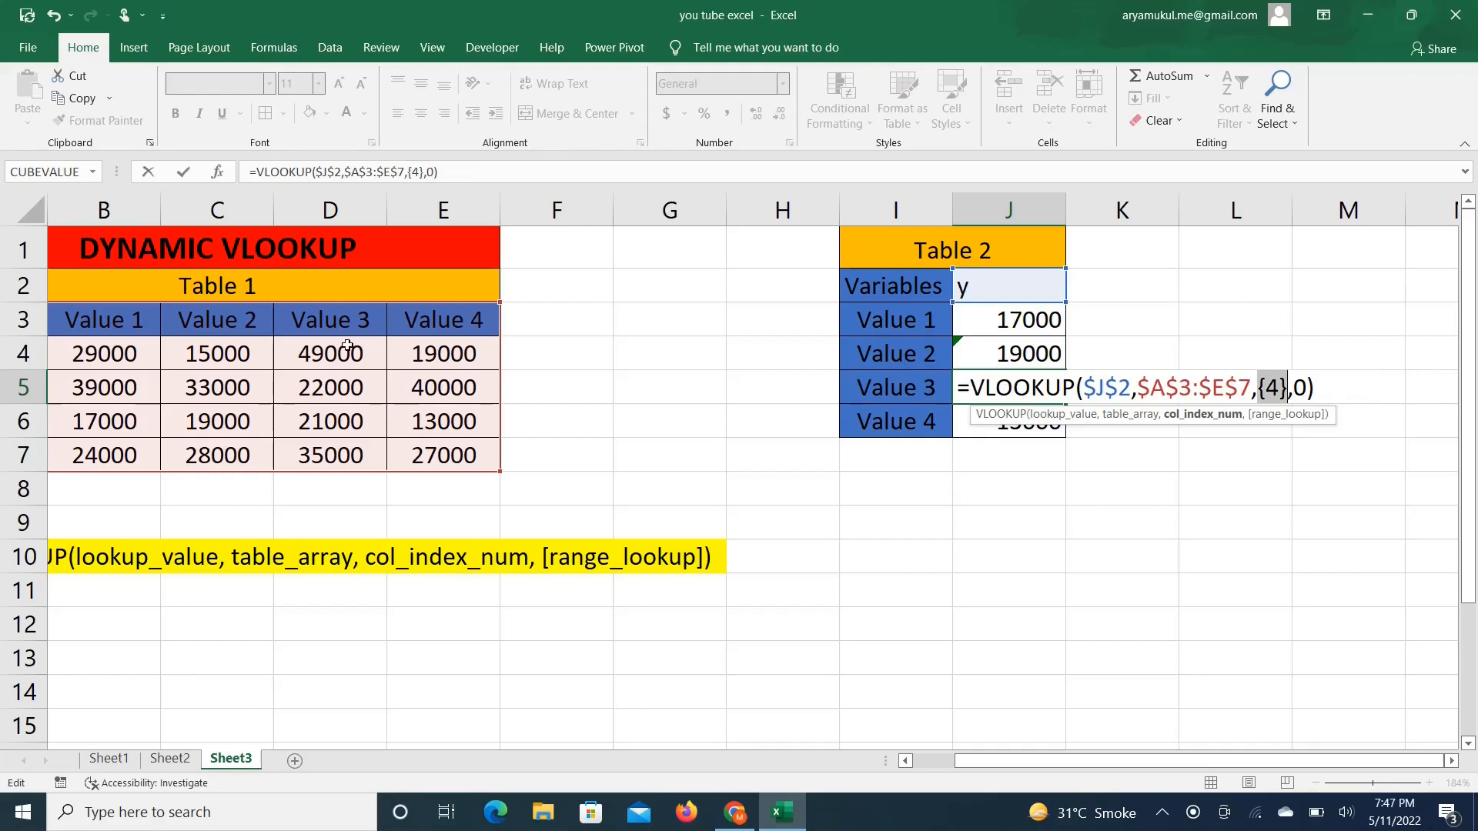
{"action": "key", "text": "Return"}
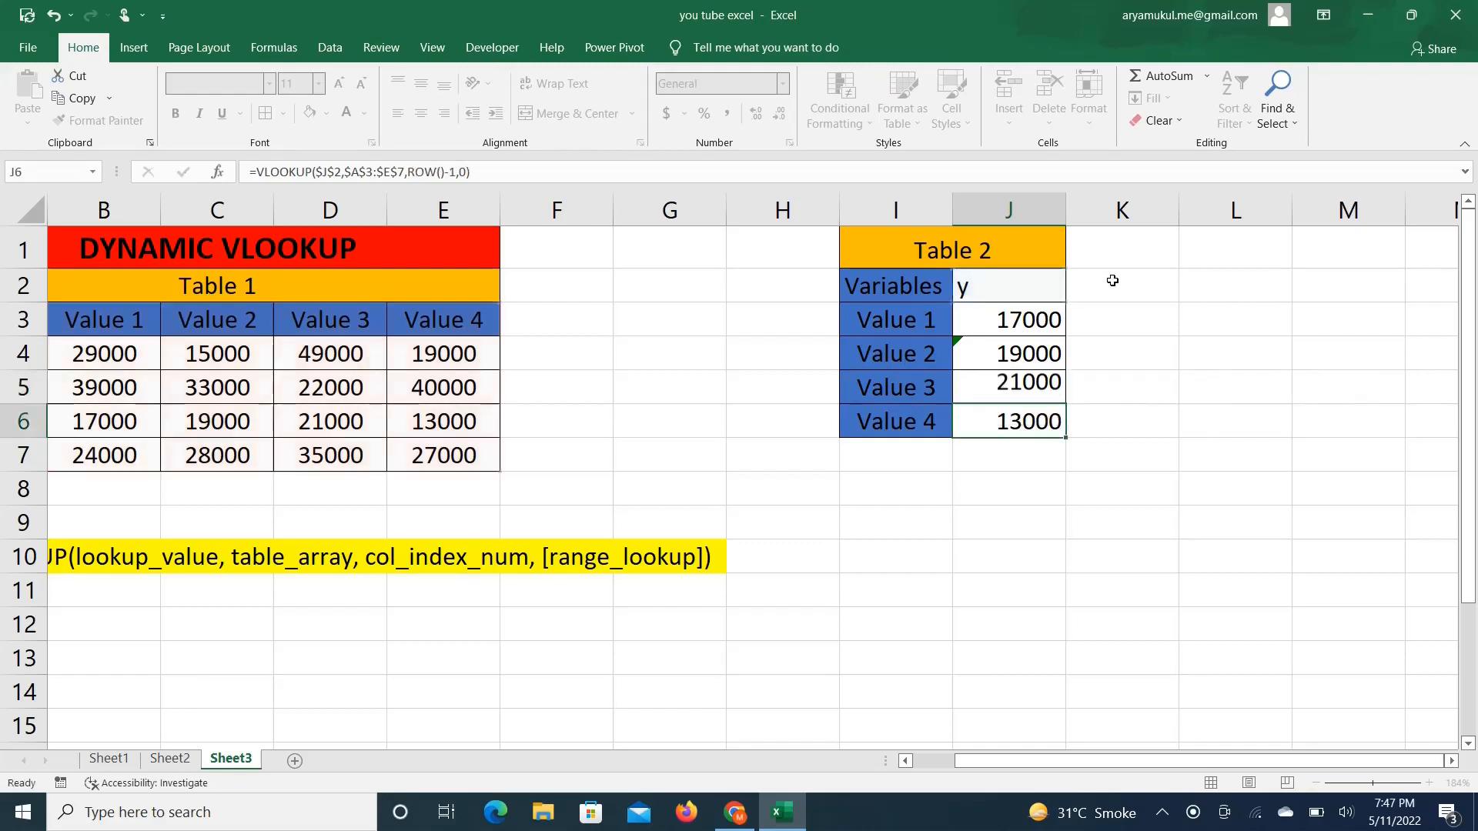
Change the lookup variable in J2 of Table 2 to x.
{"action": "left_click", "coordinate": [1029, 290]}
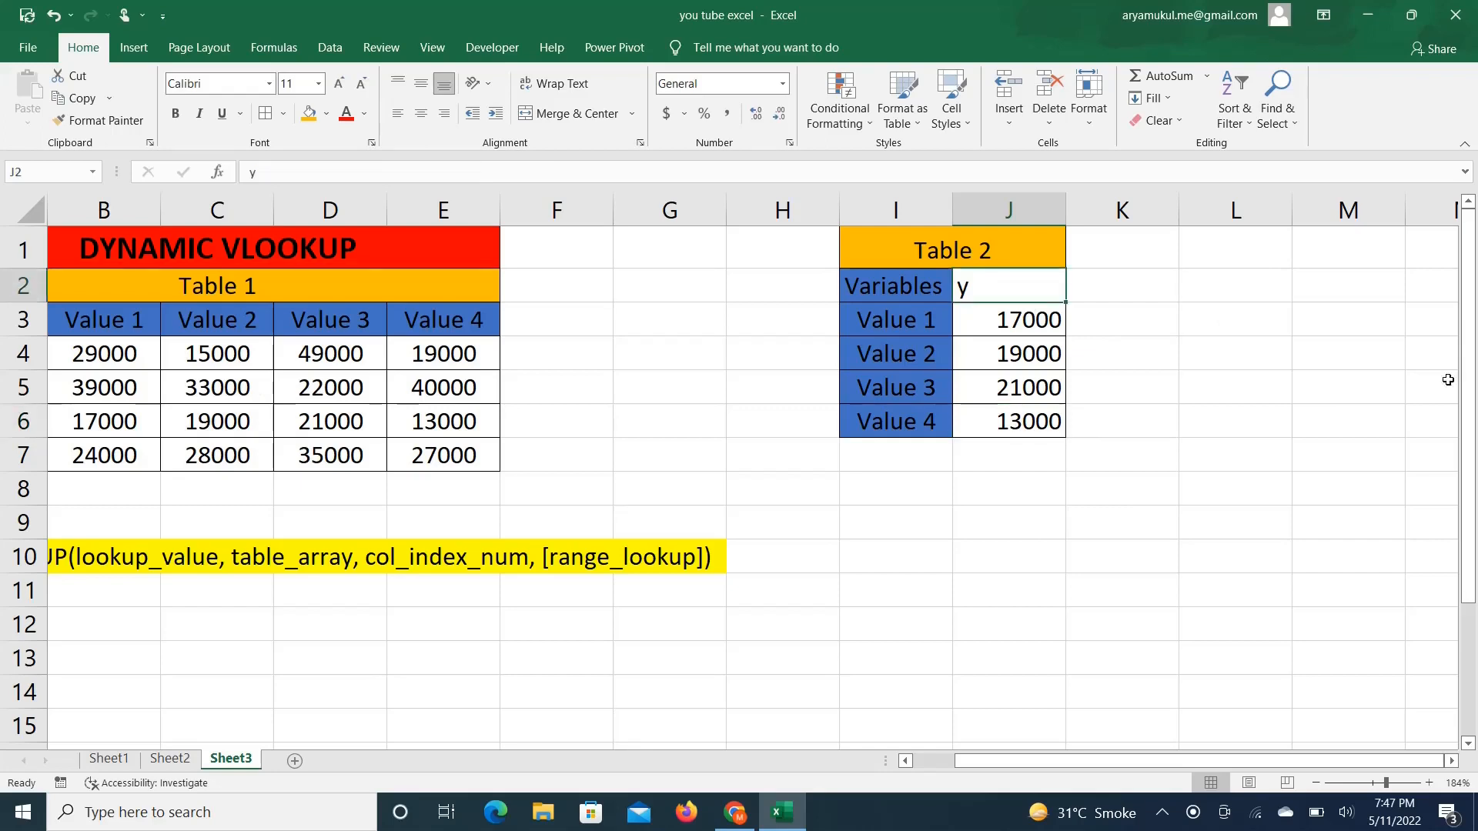
{"action": "left_click", "coordinate": [905, 760]}
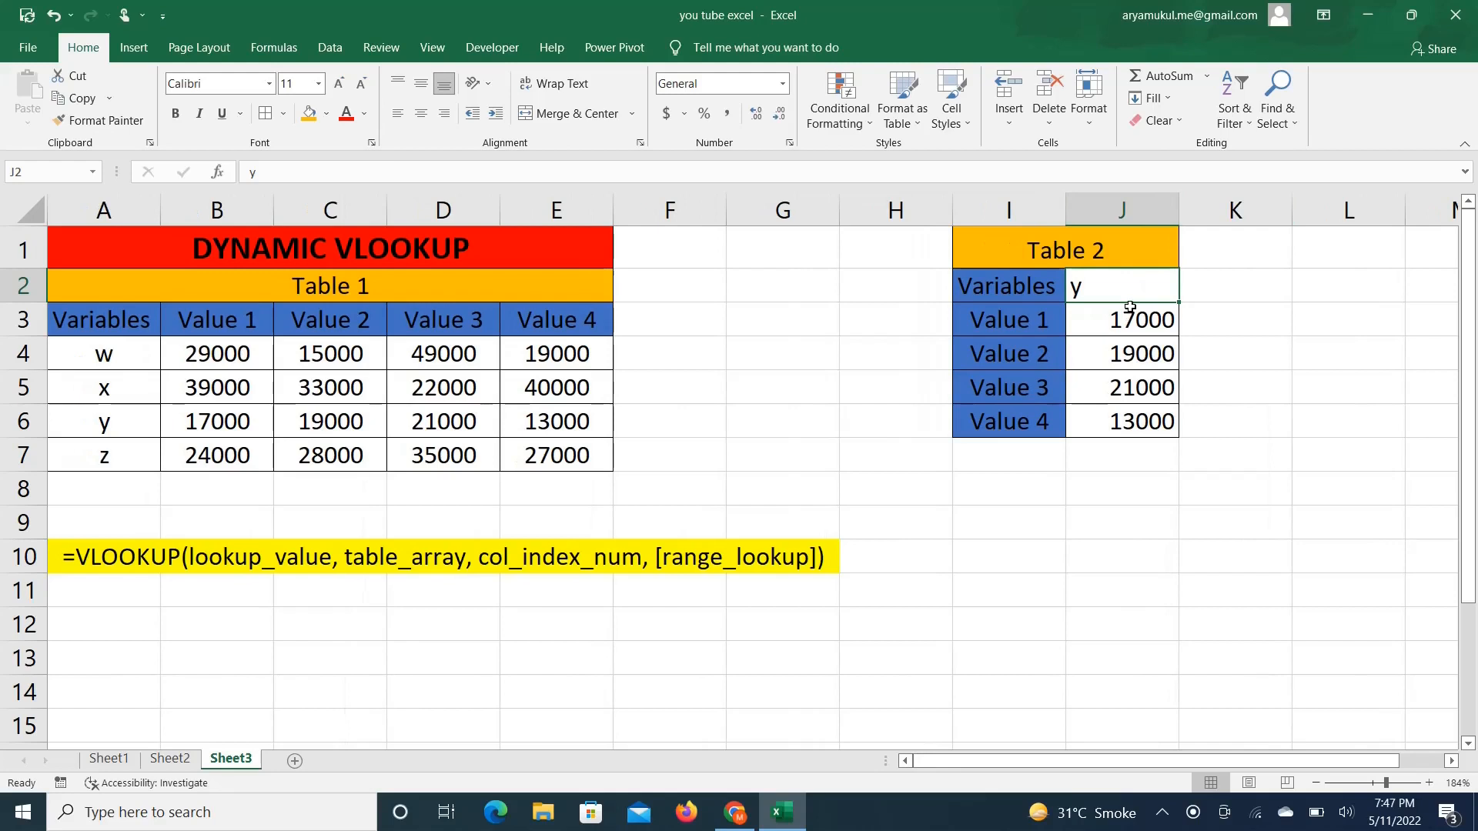
{"action": "type", "text": "x"}
{"action": "key", "text": "Return"}
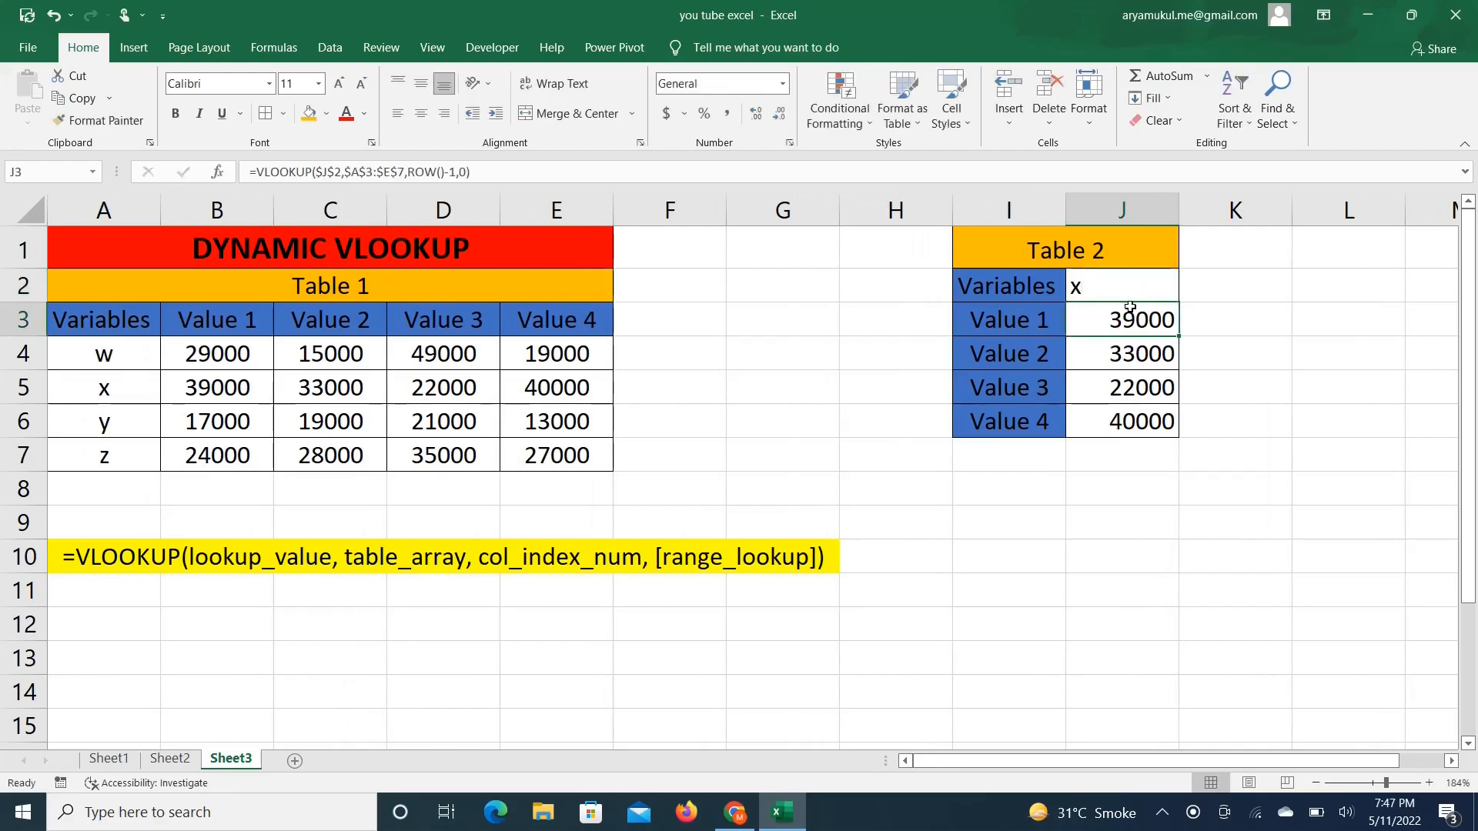
{"action": "type", "text": "w"}
{"action": "key", "text": "Return"}
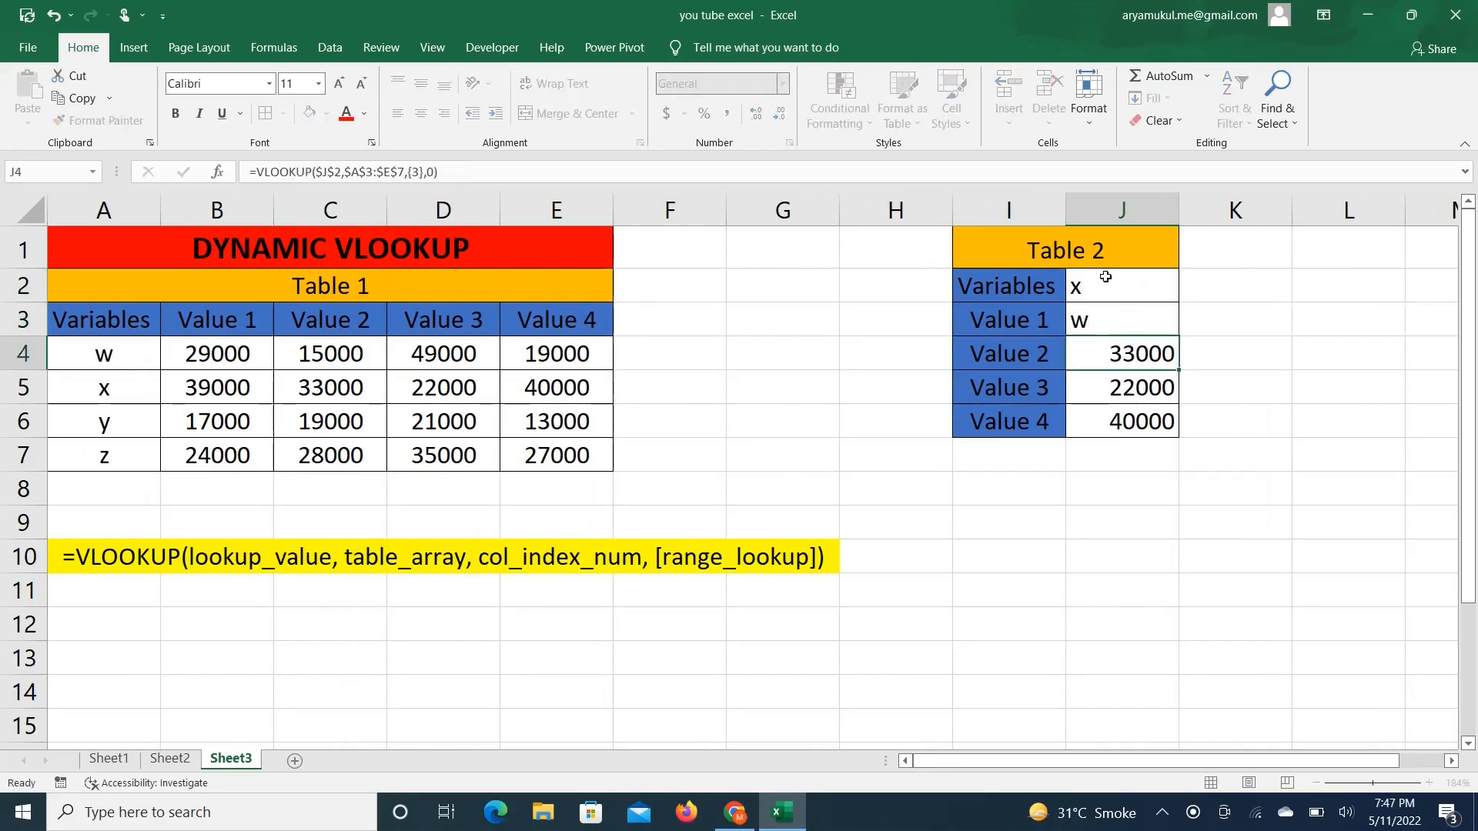
{"action": "key", "text": "Up"}
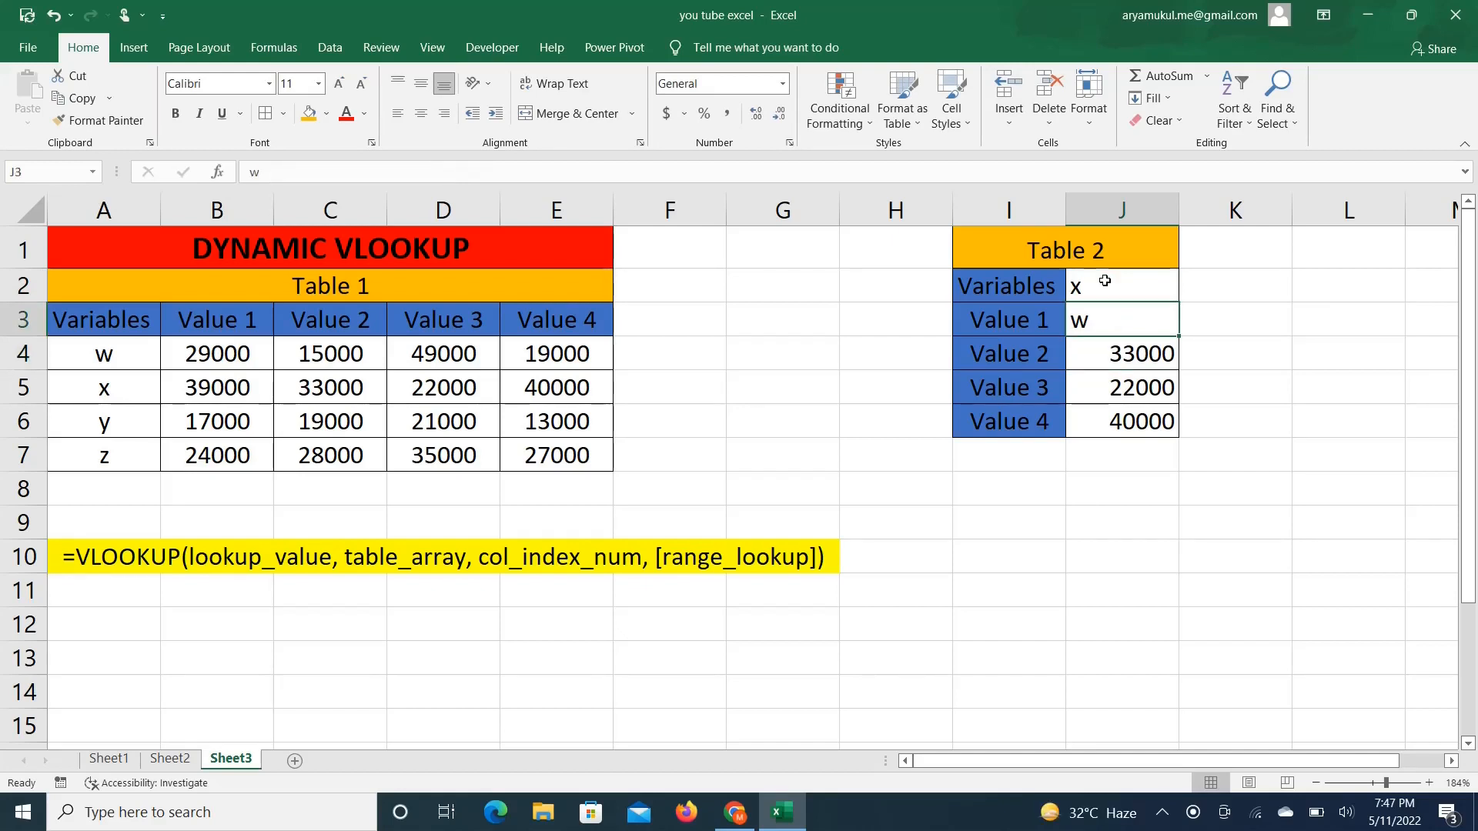
{"action": "left_click", "coordinate": [1104, 281]}
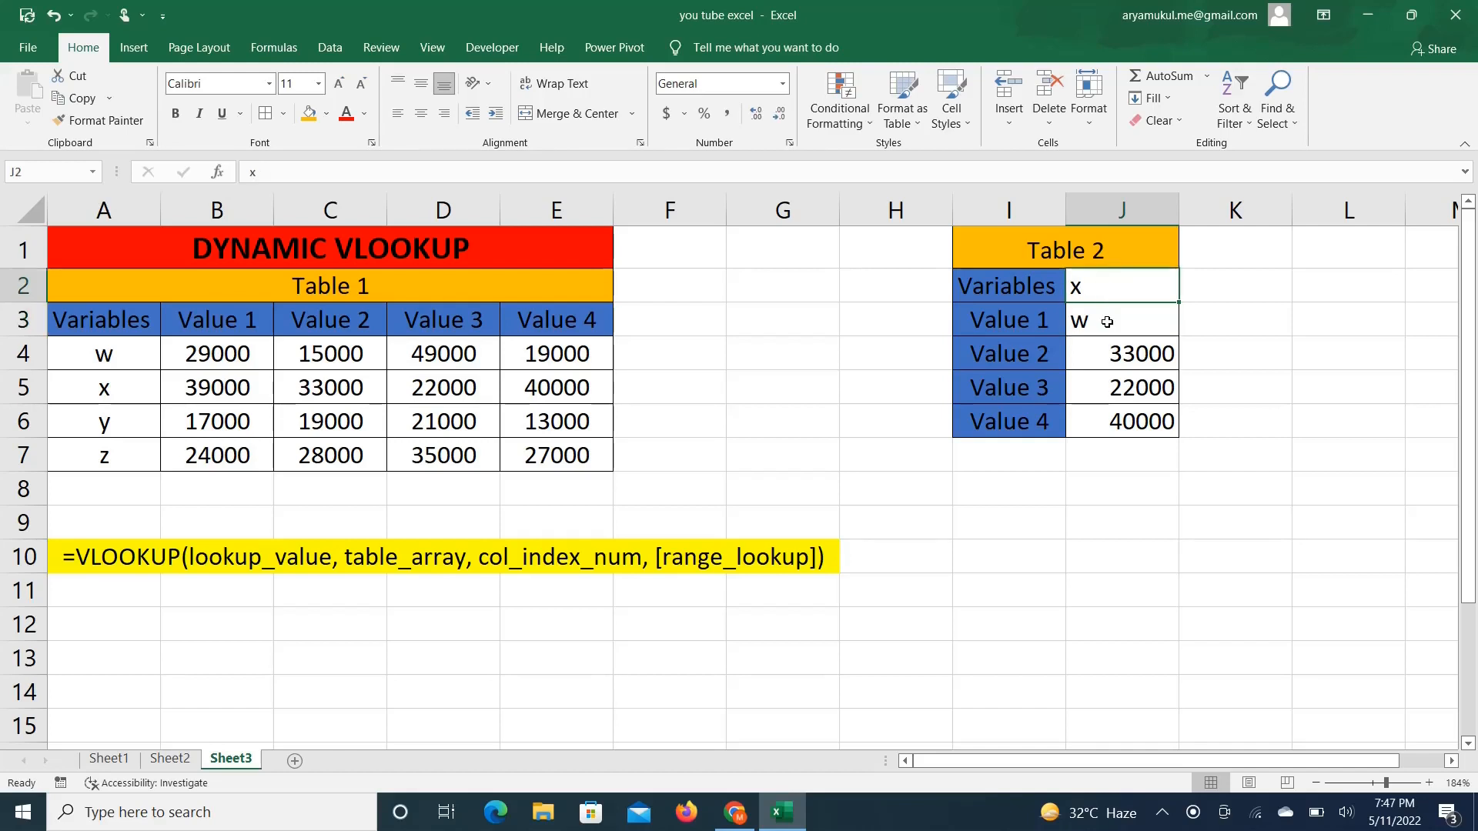
Clear the stray entry in J3 and start a VLOOKUP there with the absolute reference $J$2 as lookup value.
{"action": "left_click", "coordinate": [1107, 321]}
{"action": "key", "text": "Delete"}
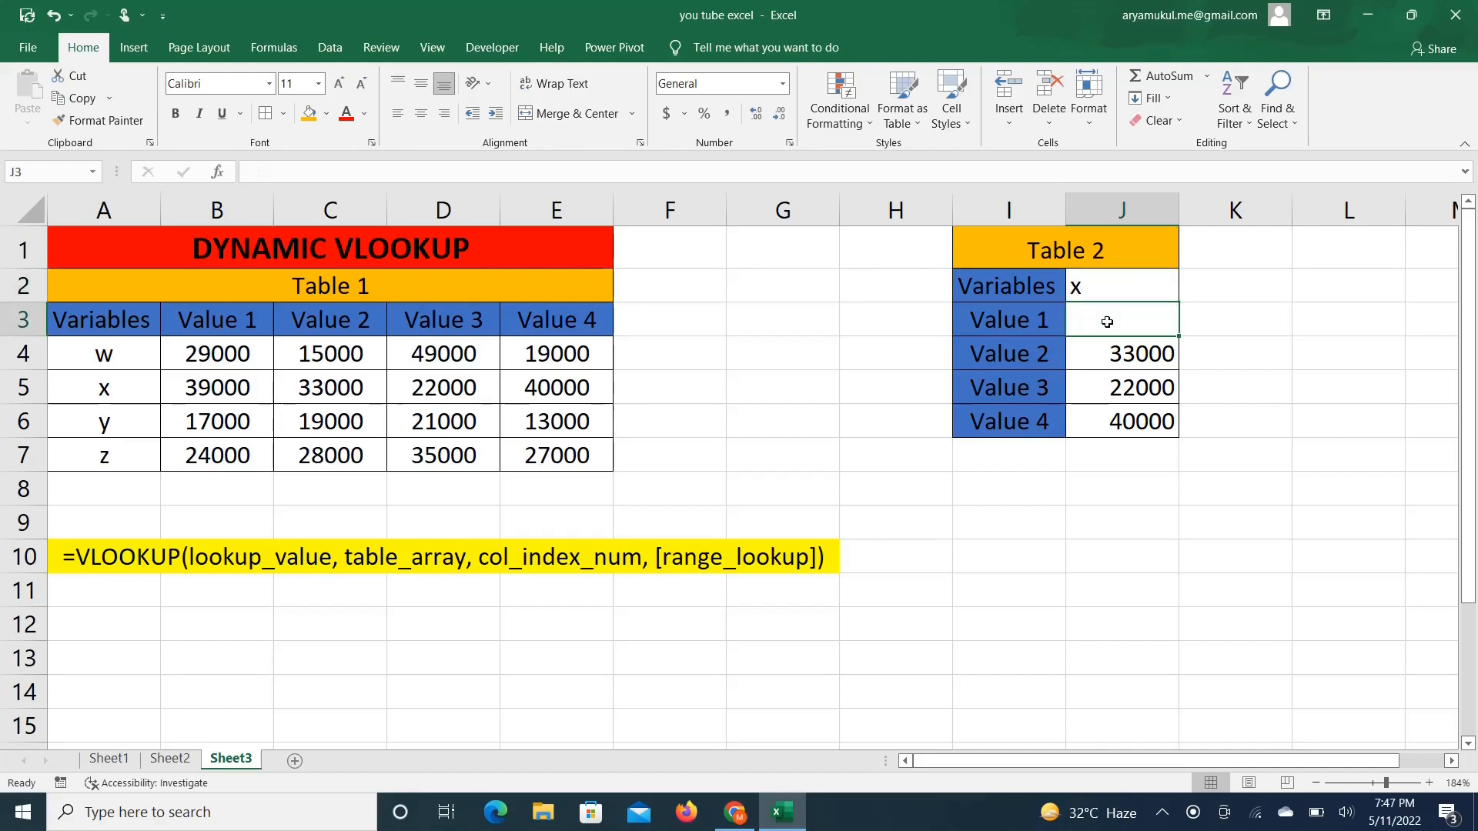
{"action": "type", "text": "=v"}
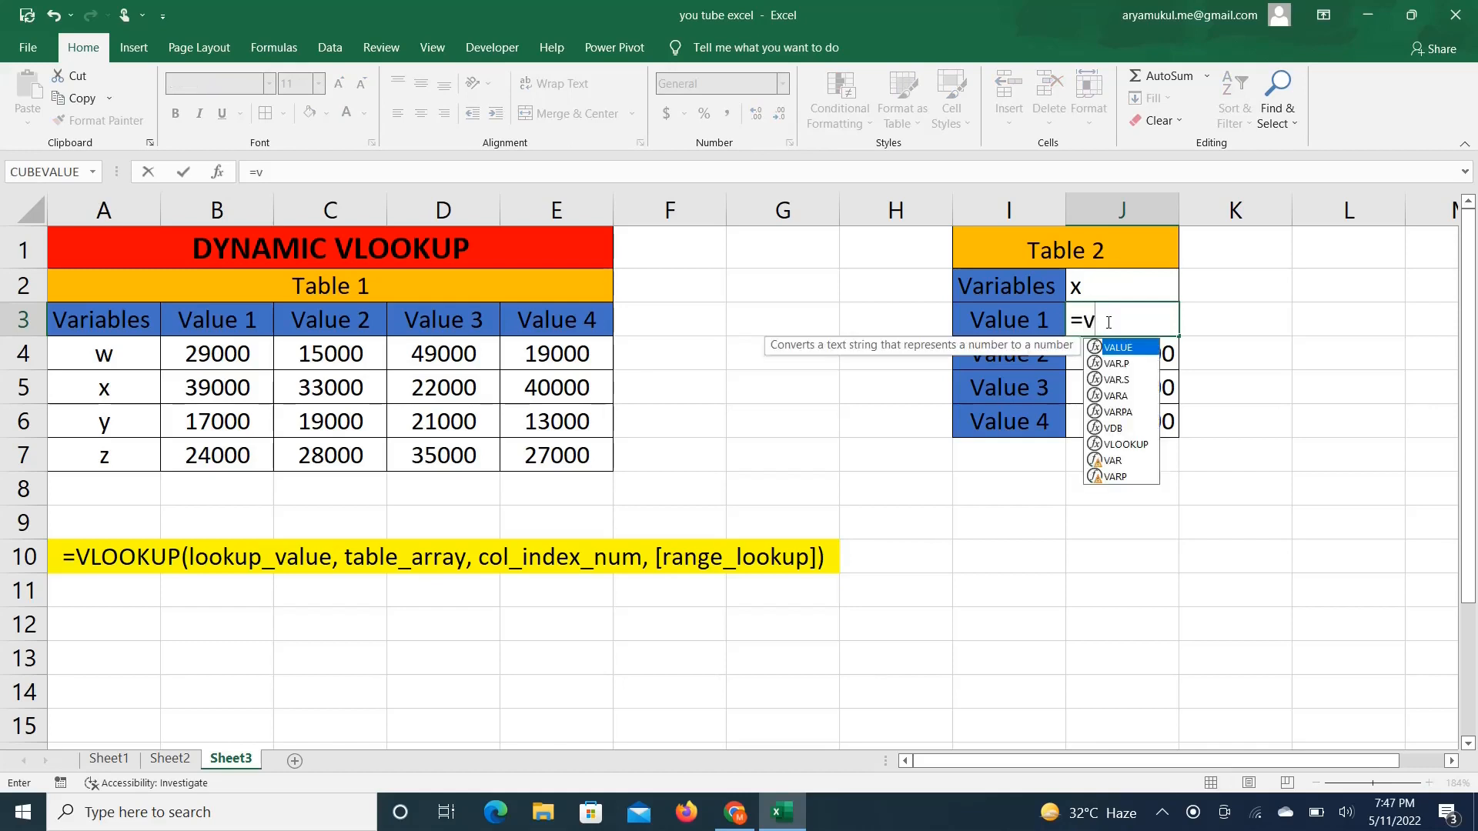
{"action": "type", "text": "lo"}
{"action": "key", "text": "Tab"}
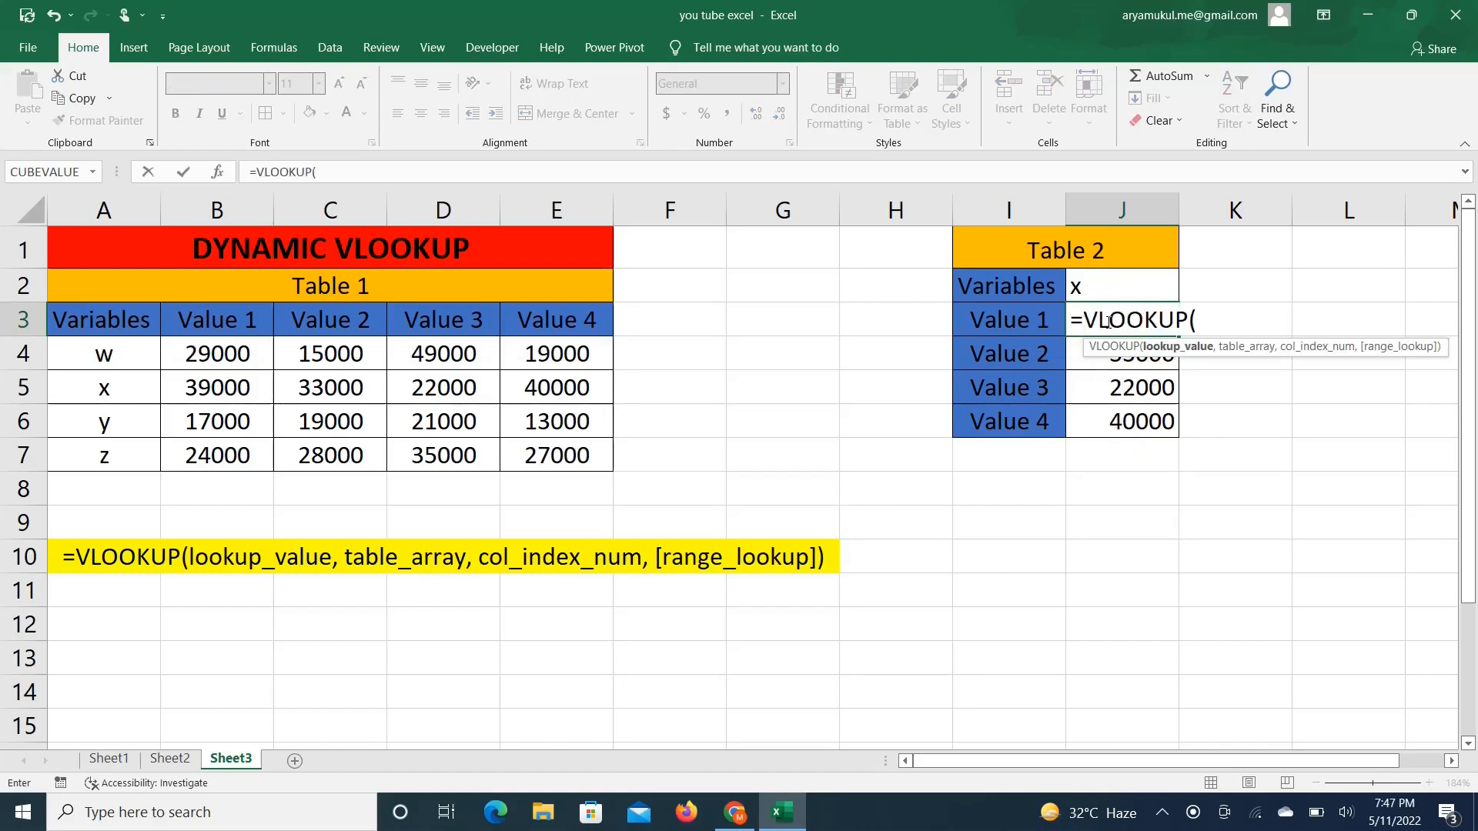
{"action": "left_click", "coordinate": [1103, 286]}
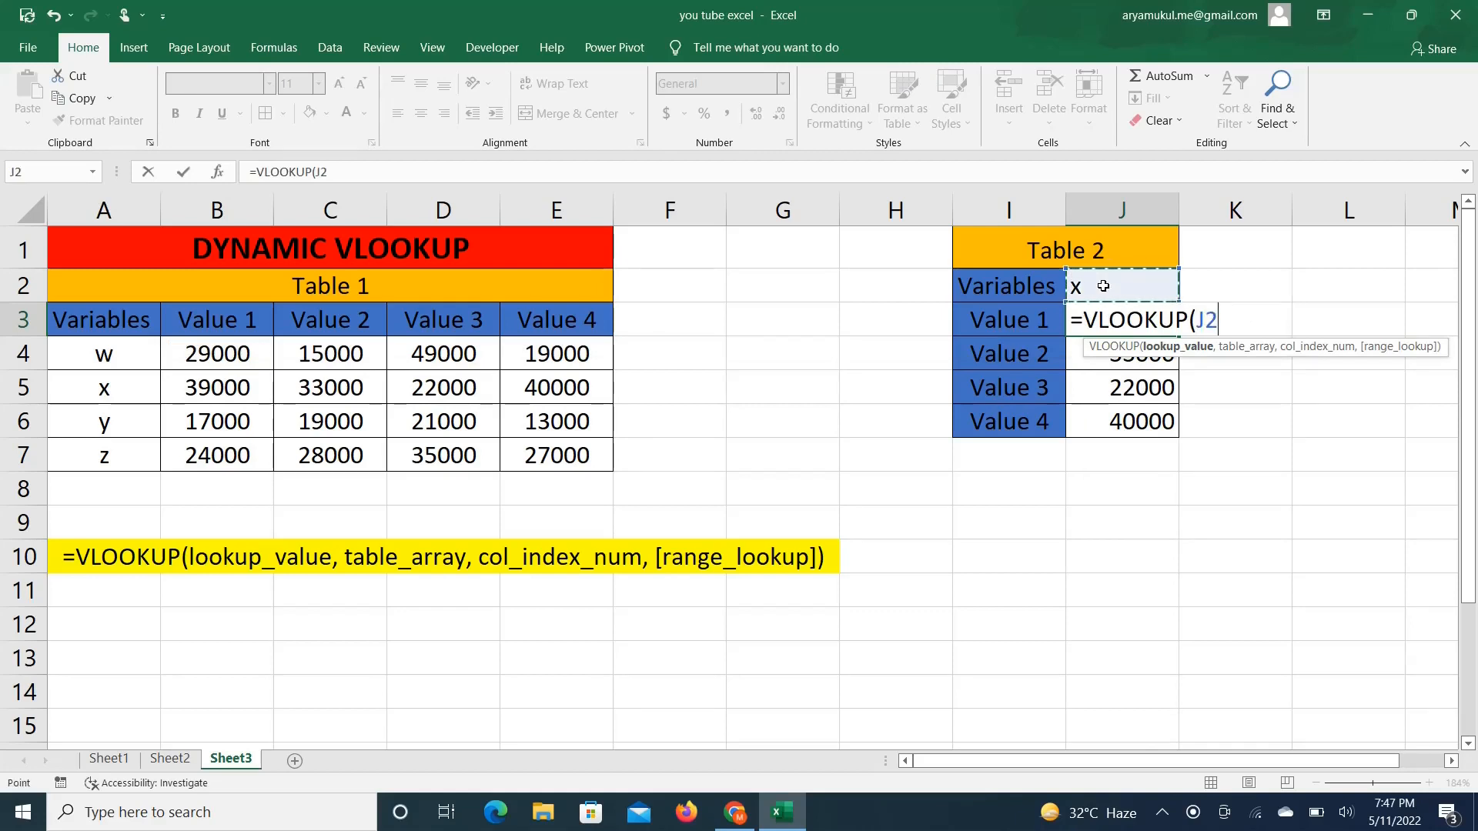
{"action": "key", "text": "F4"}
{"action": "type", "text": ","}
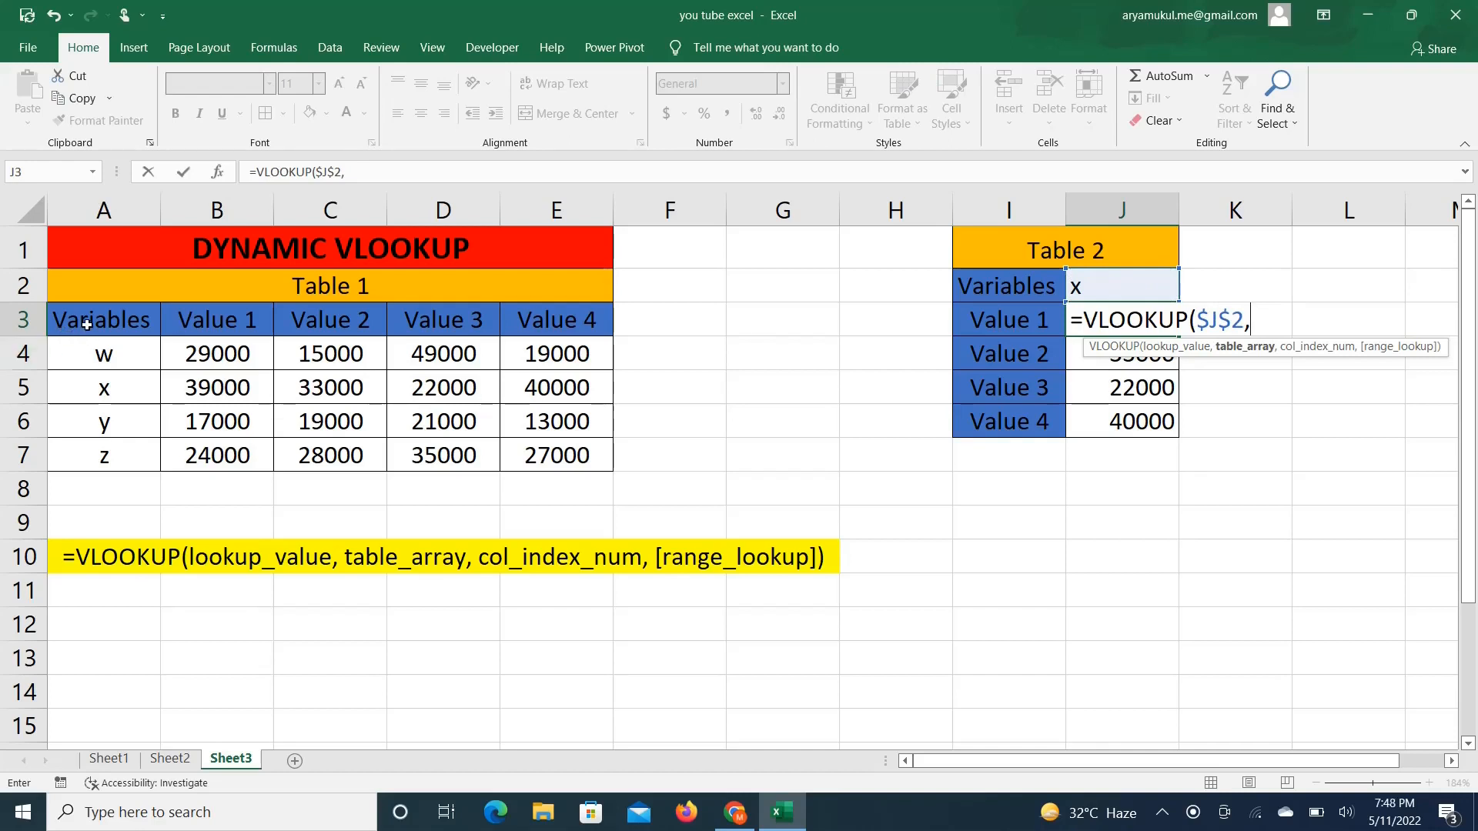
Complete J3's VLOOKUP with table array $A$3:$E$7, column index ROW()-1 and range lookup 0, and enter the formula.
{"action": "left_click_drag", "start_coordinate": [87, 324], "coordinate": [536, 462]}
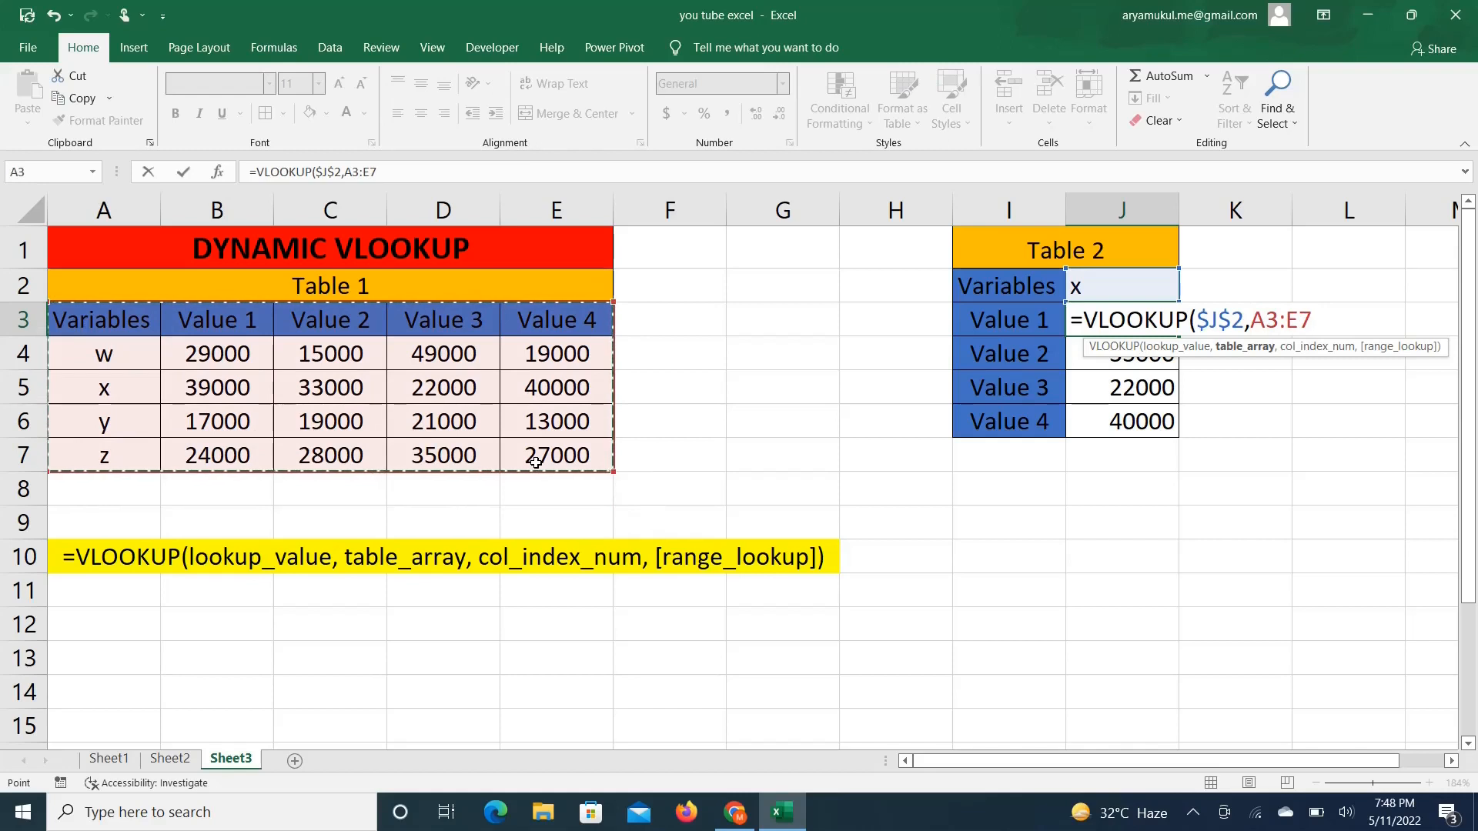
{"action": "key", "text": "F4"}
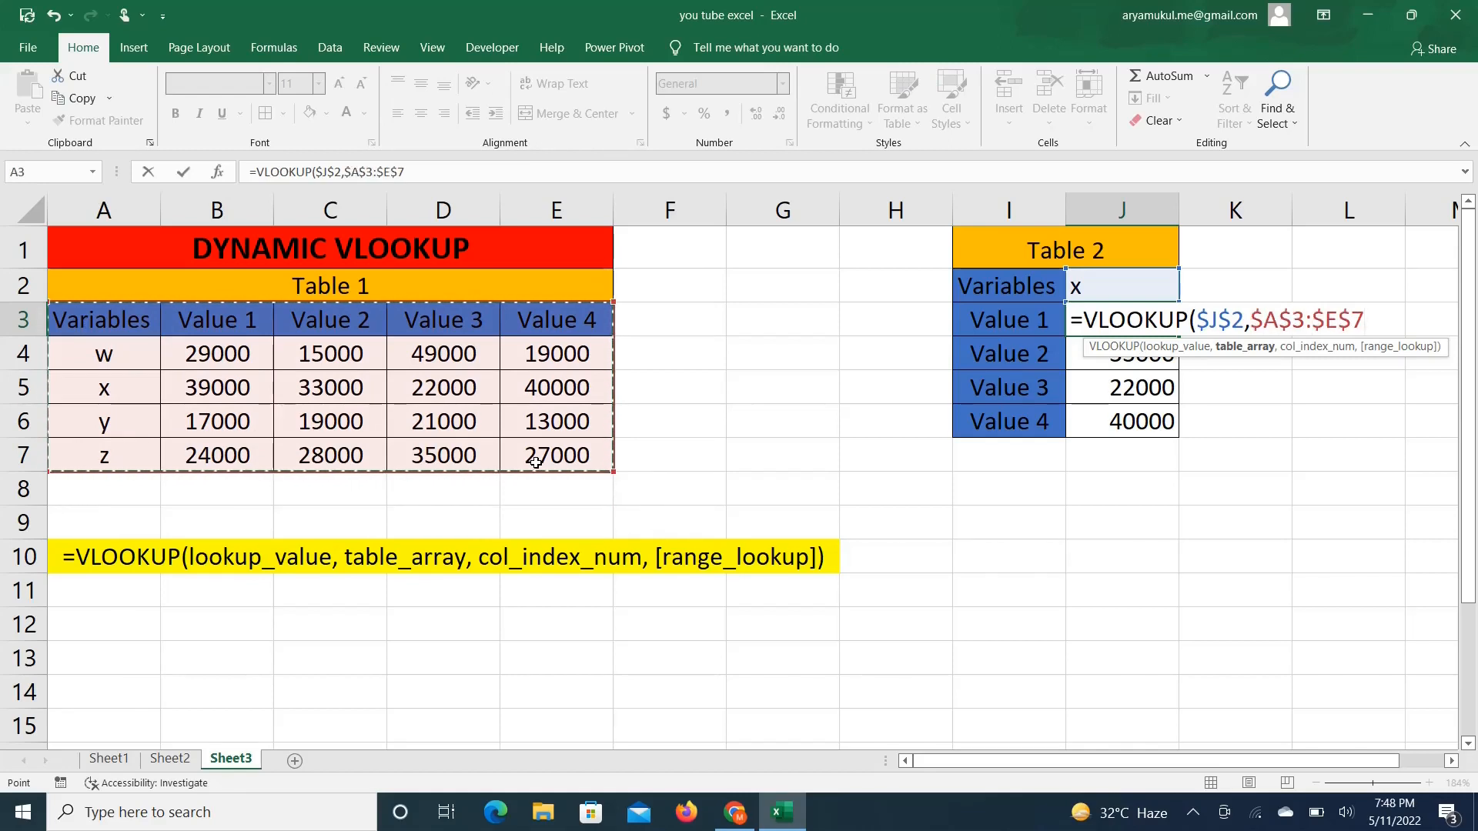
{"action": "type", "text": ","}
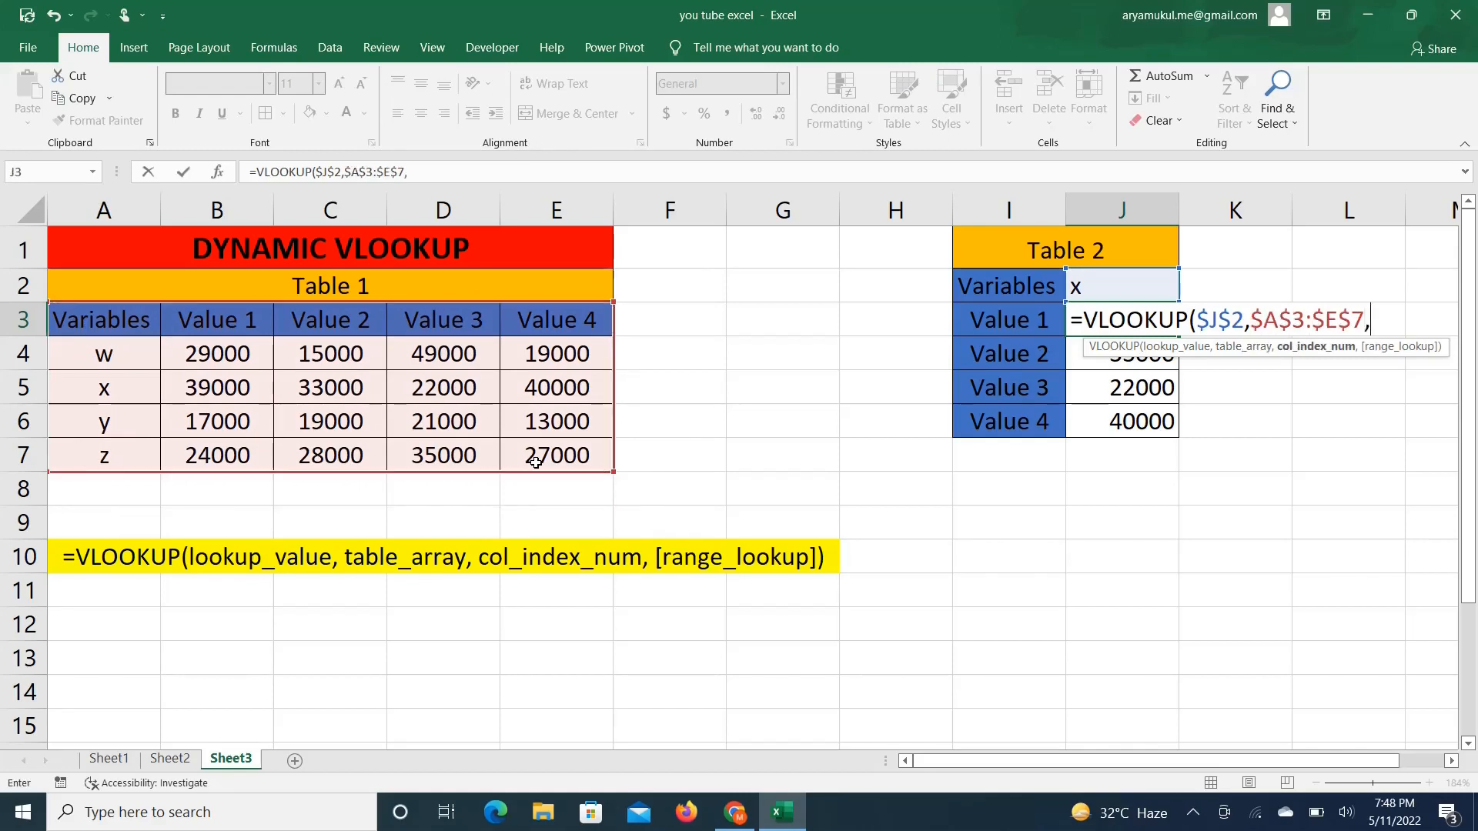
{"action": "type", "text": "row"}
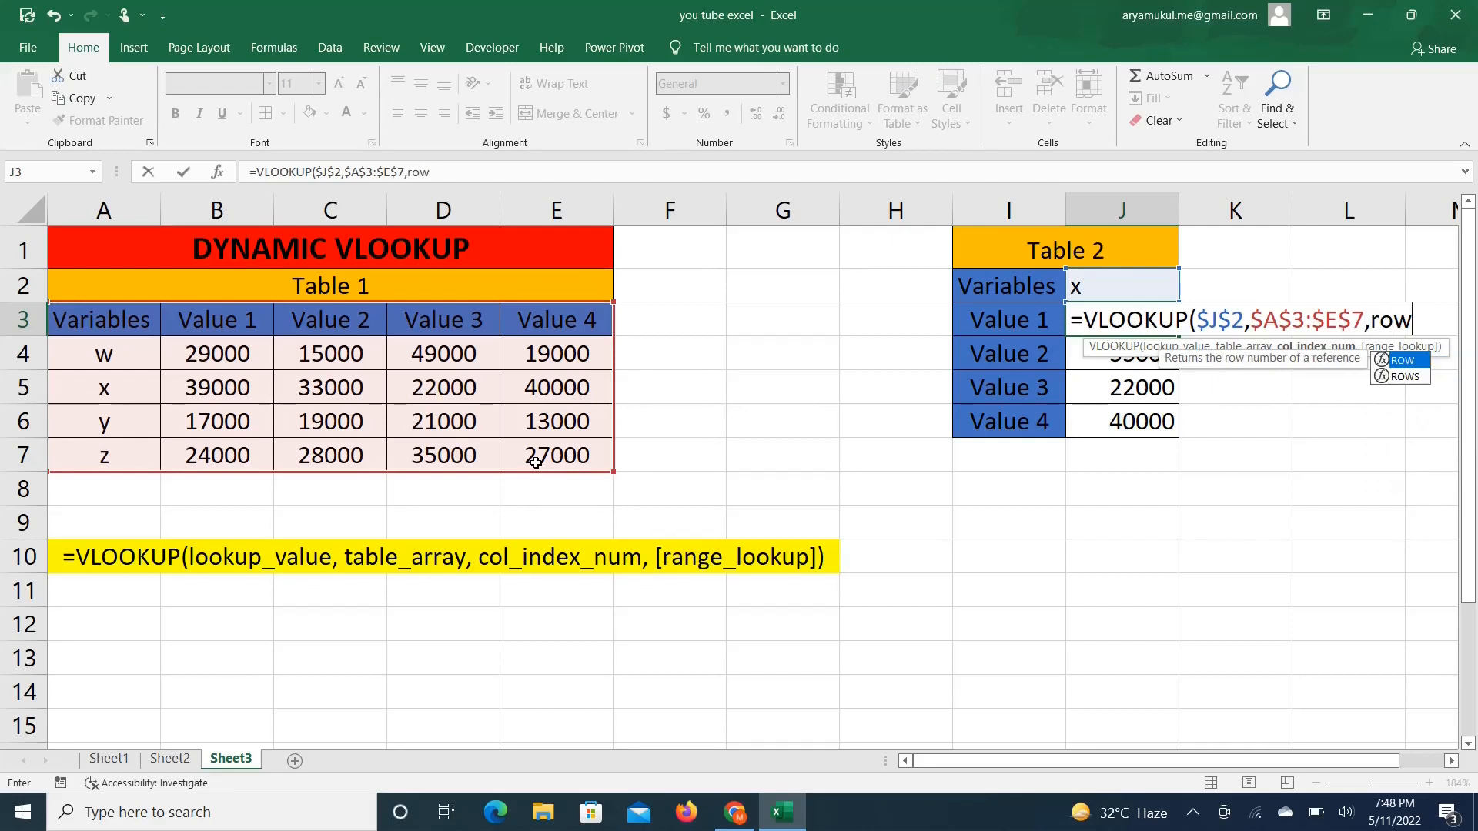
{"action": "key", "text": "Tab"}
{"action": "type", "text": ")"}
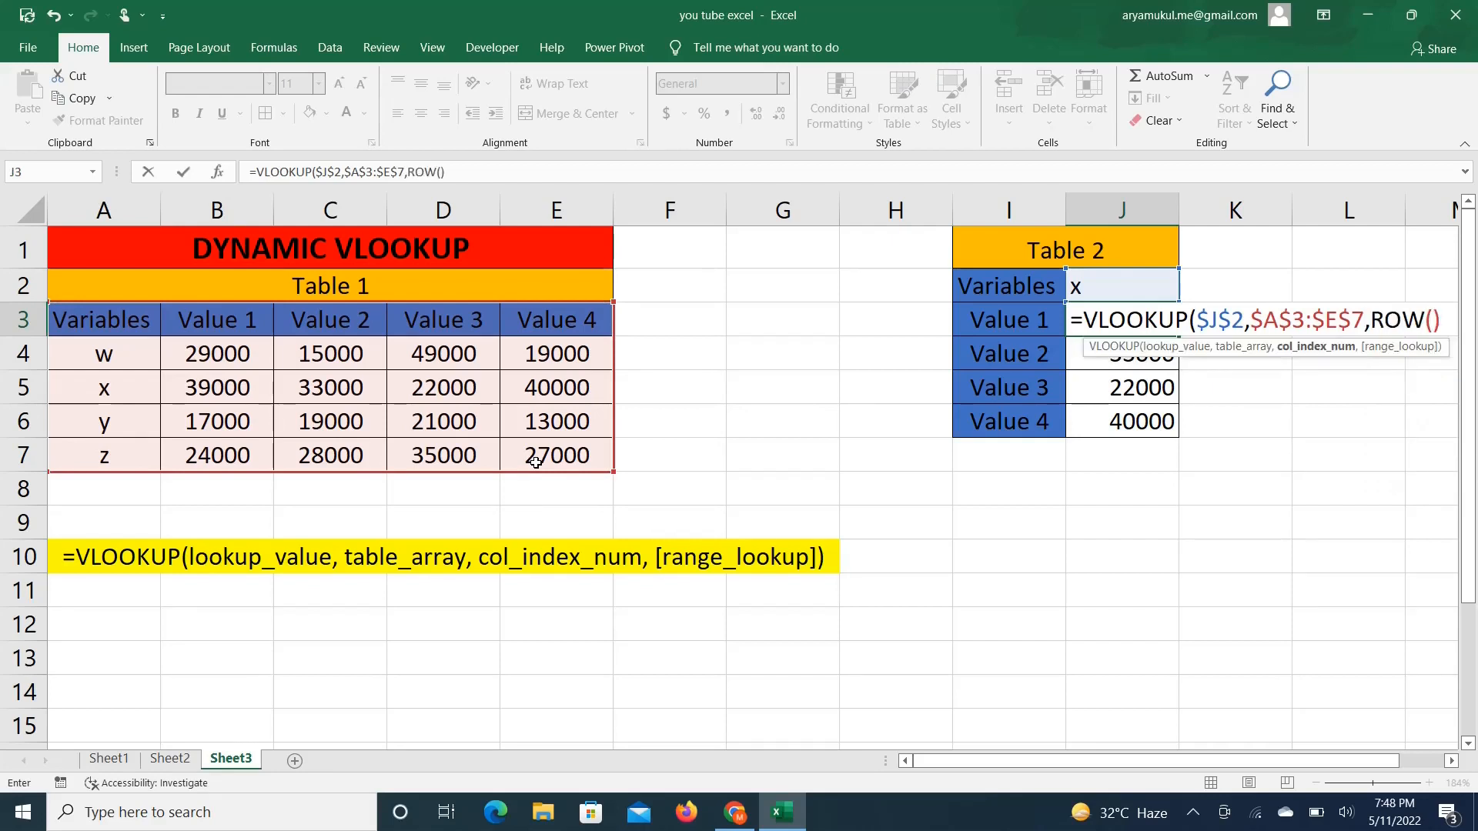
{"action": "type", "text": "-1,0"}
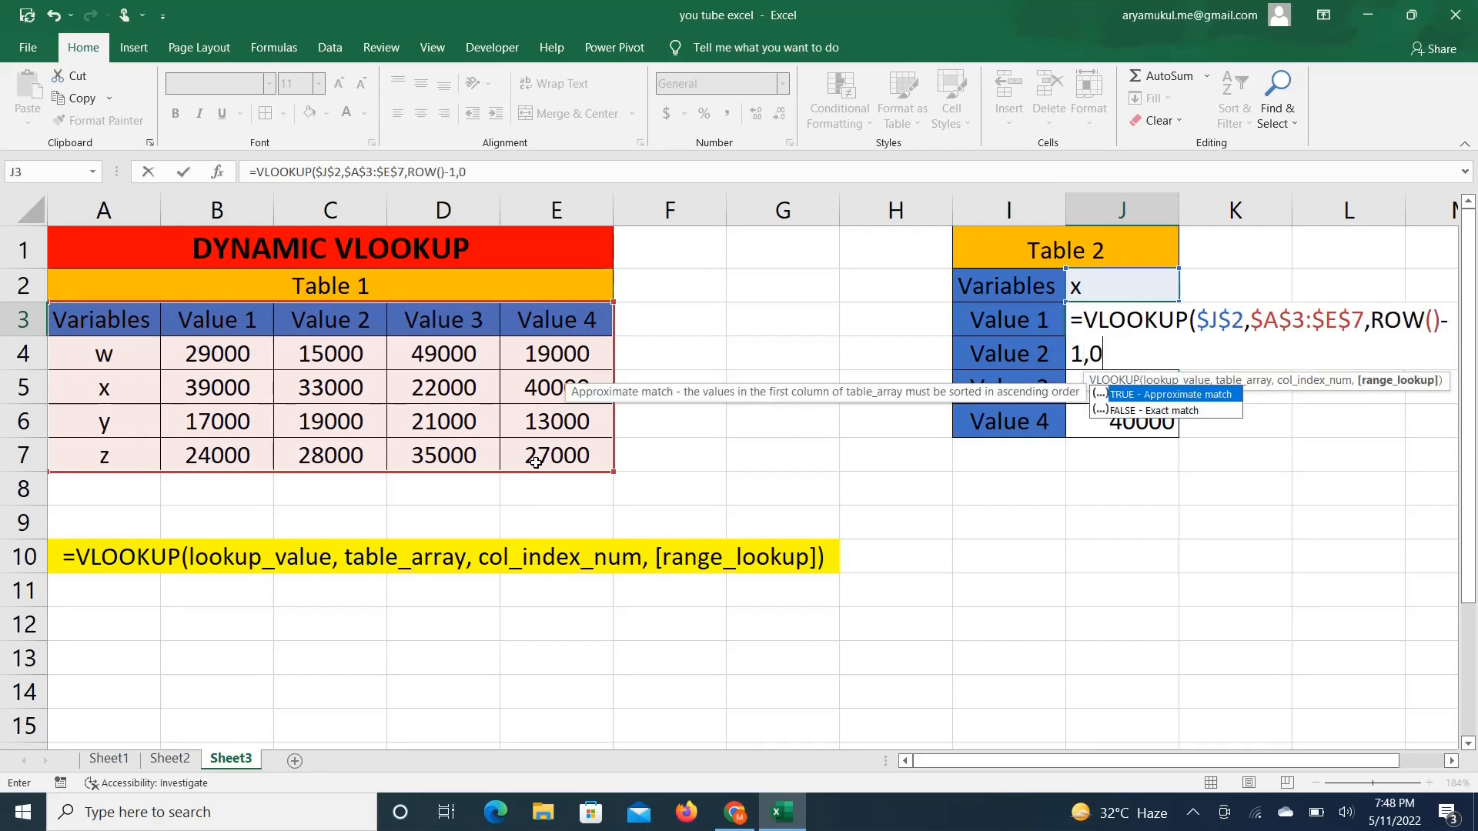
{"action": "type", "text": ")"}
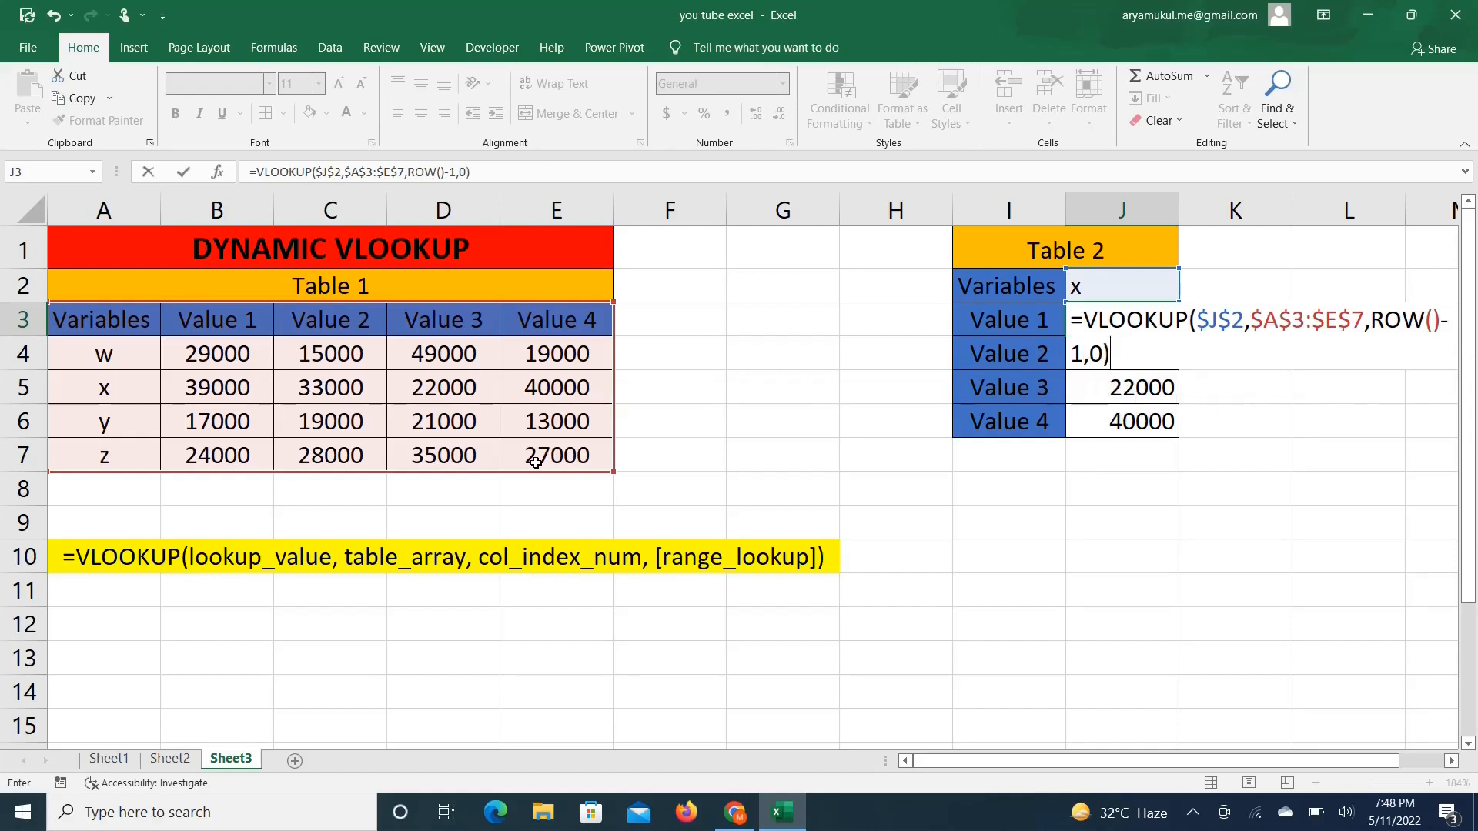
{"action": "key", "text": "Return"}
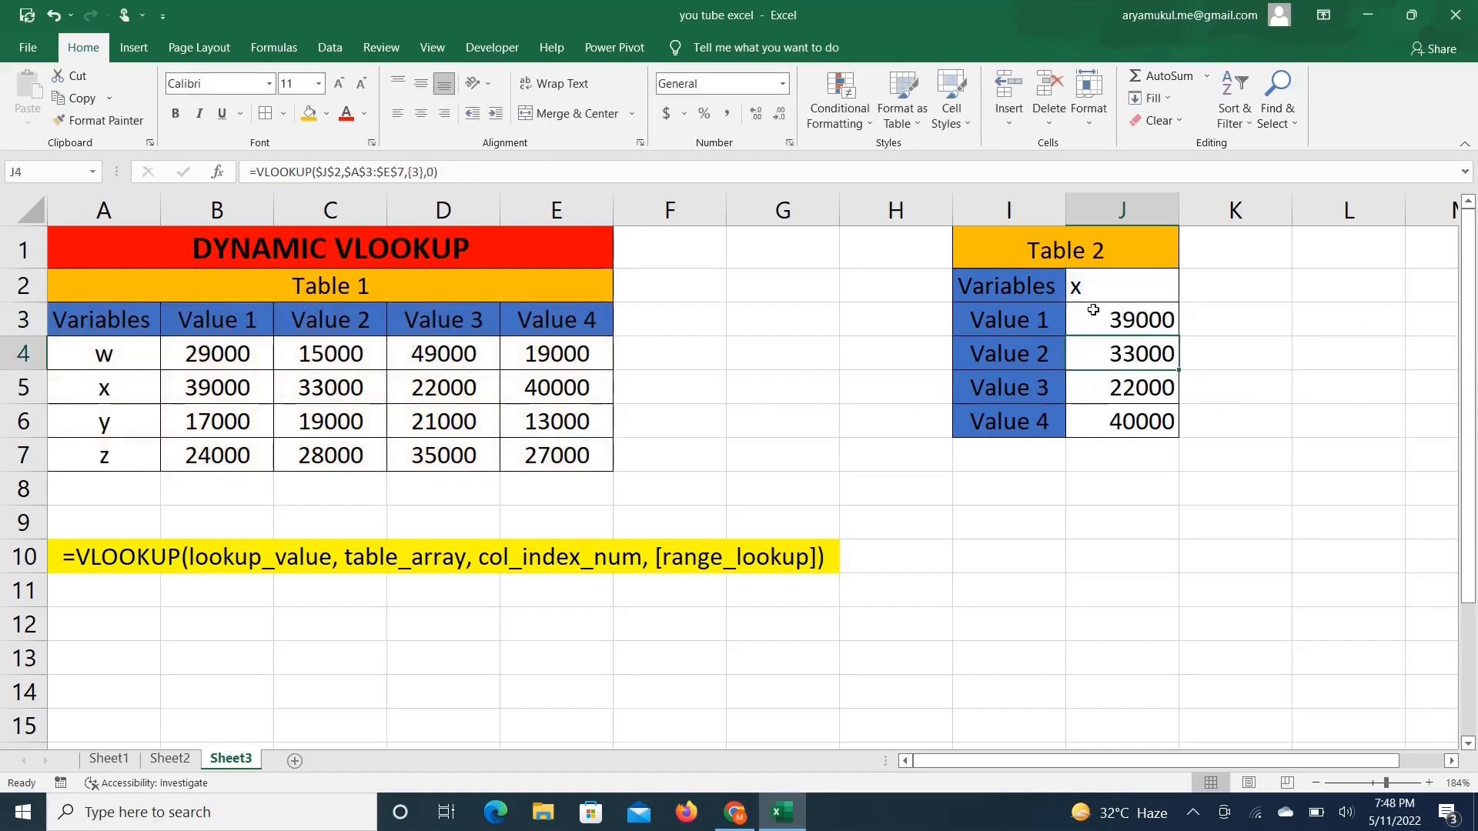
Set the lookup variable in J2 of Table 2 to z.
{"action": "left_click", "coordinate": [1116, 292]}
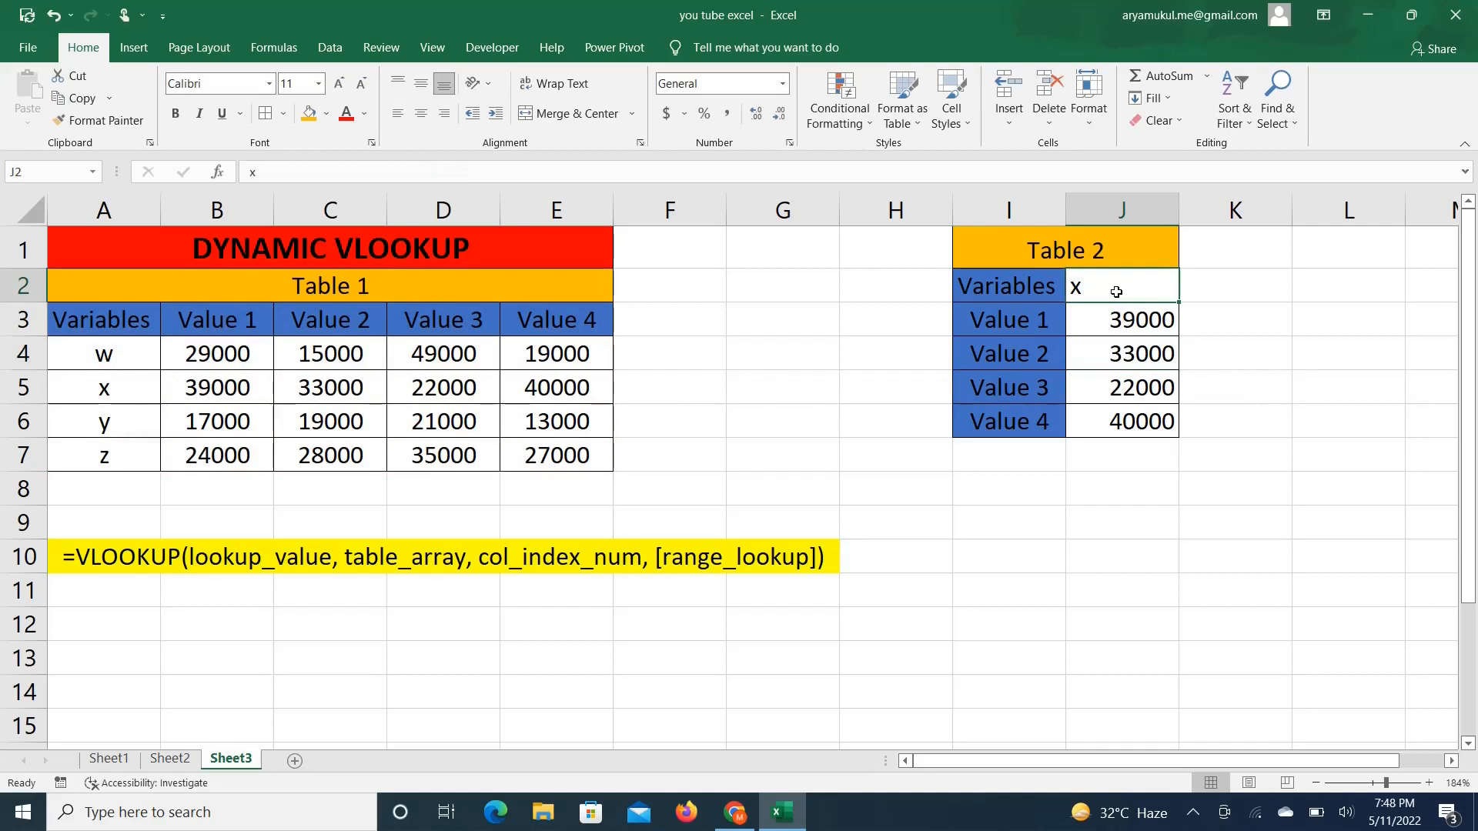
{"action": "type", "text": "z"}
{"action": "key", "text": "Return"}
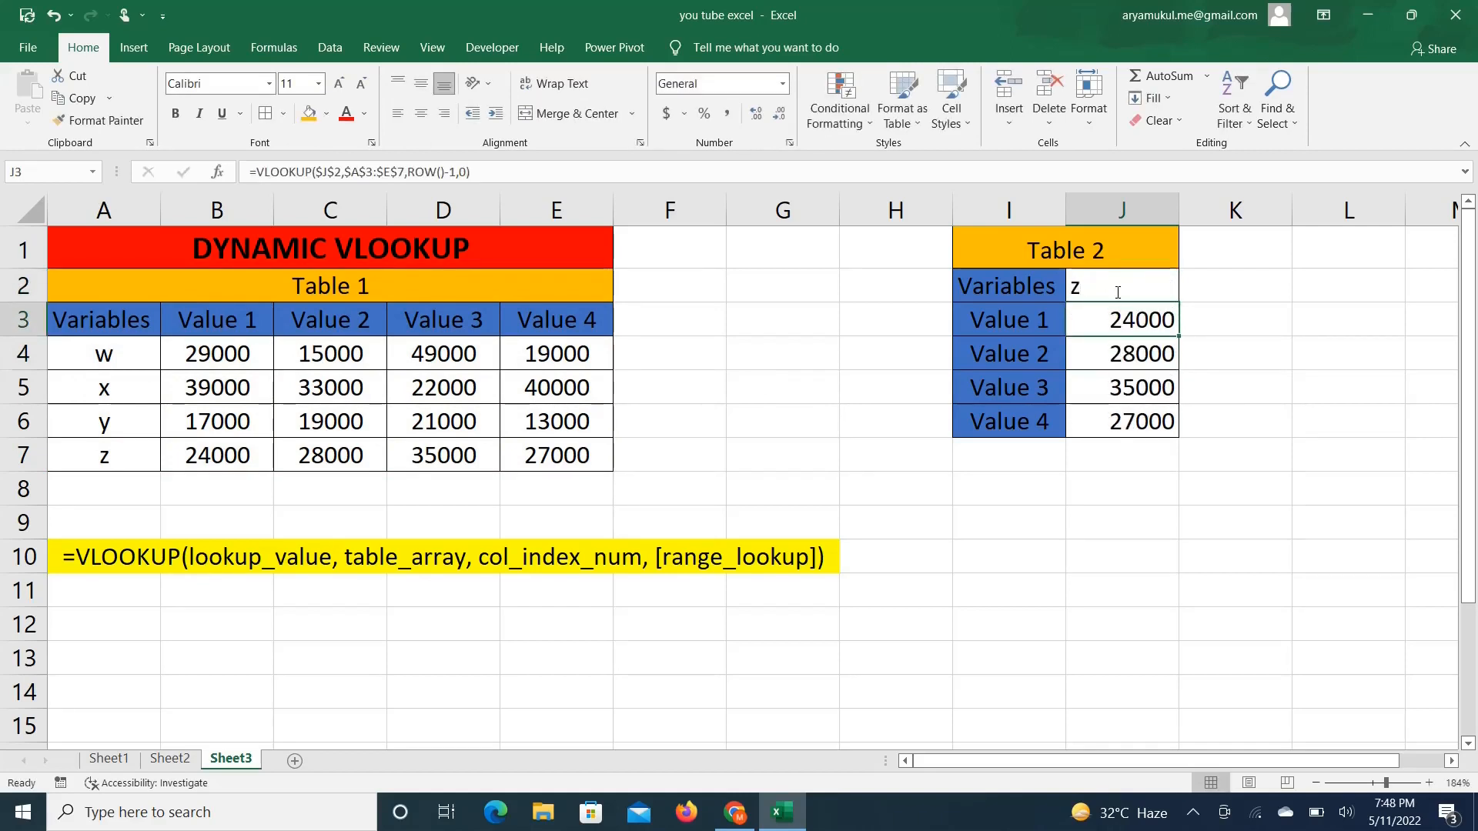